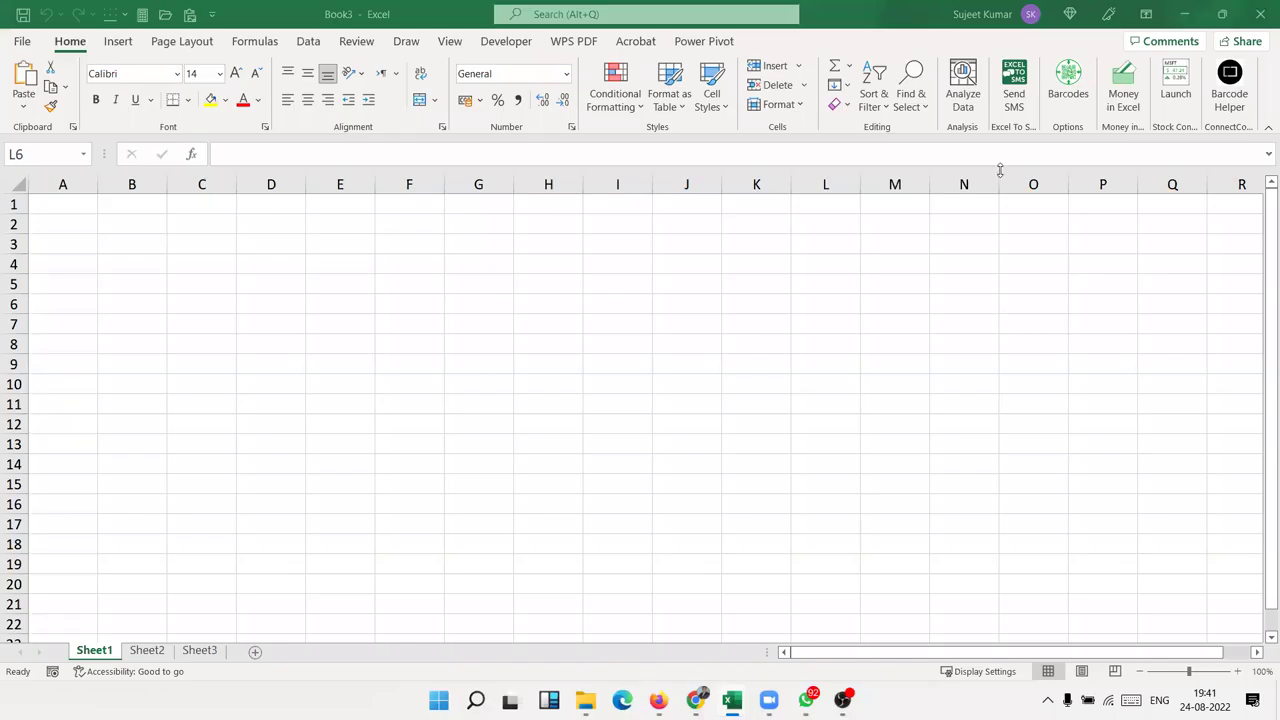
- Duplicate the screen onto the second display, then create a new blank workbook, Book4
click(435, 285)
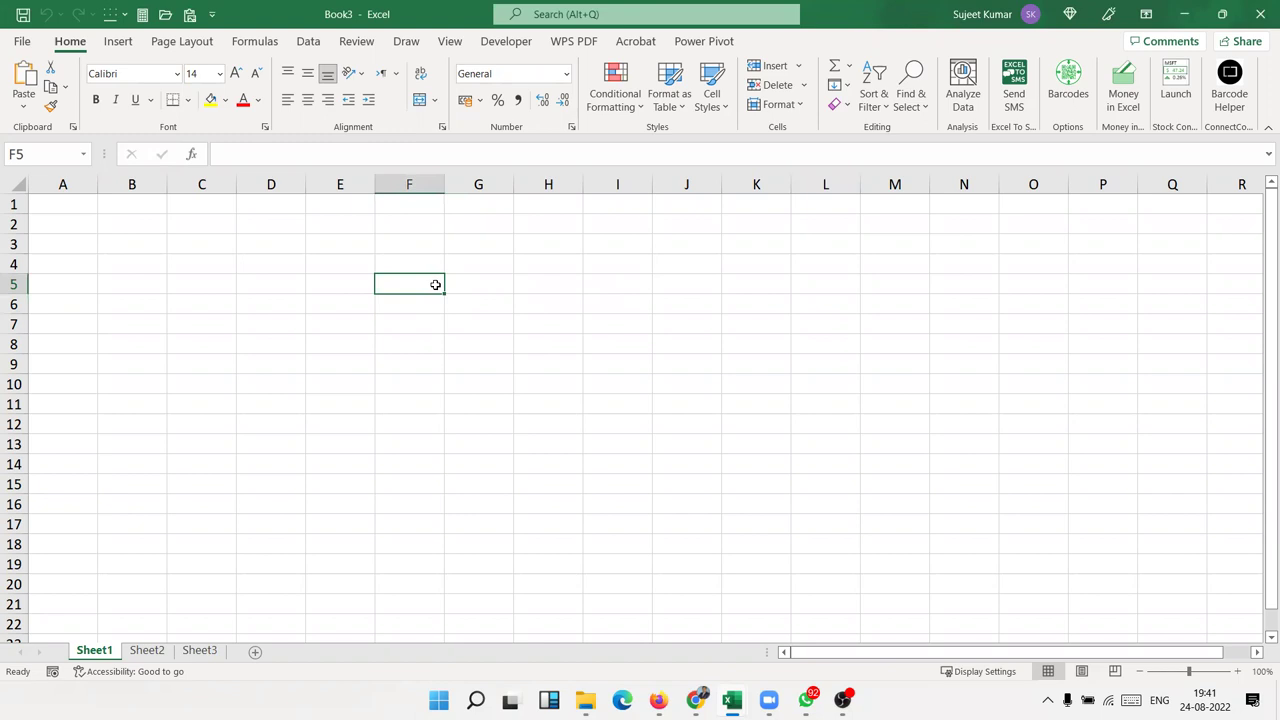
key(super+p)
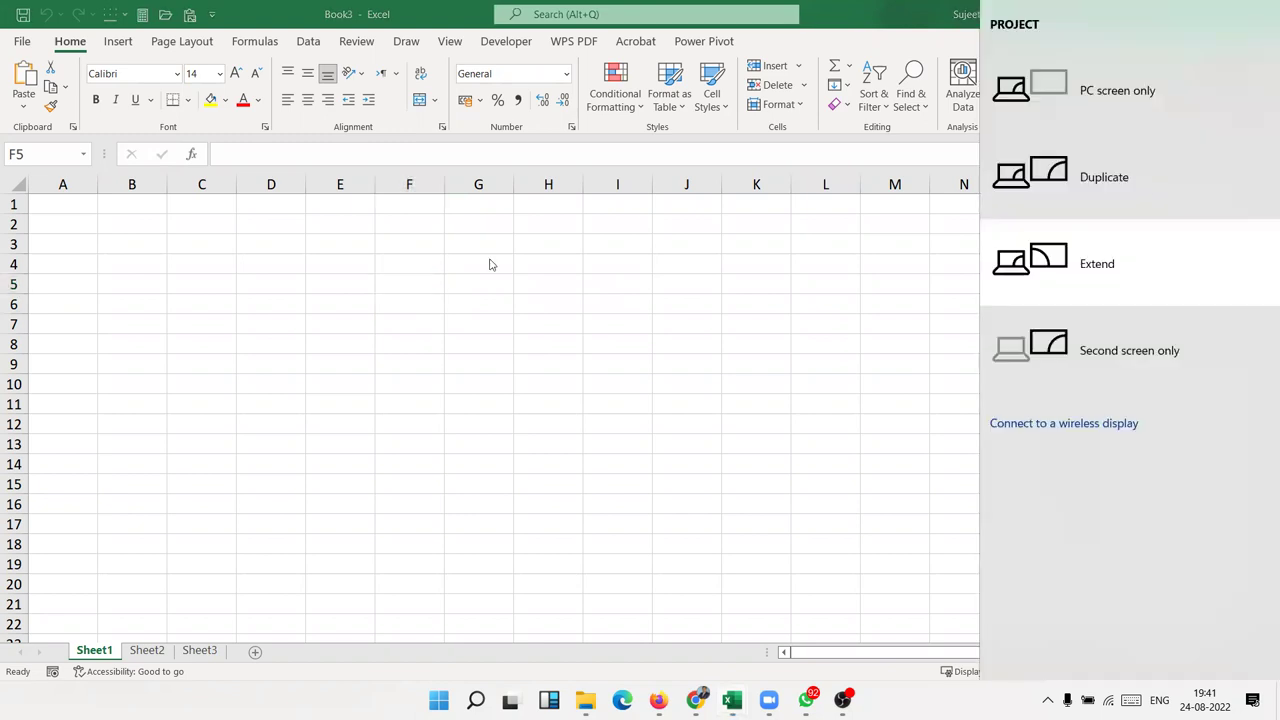
click(1186, 200)
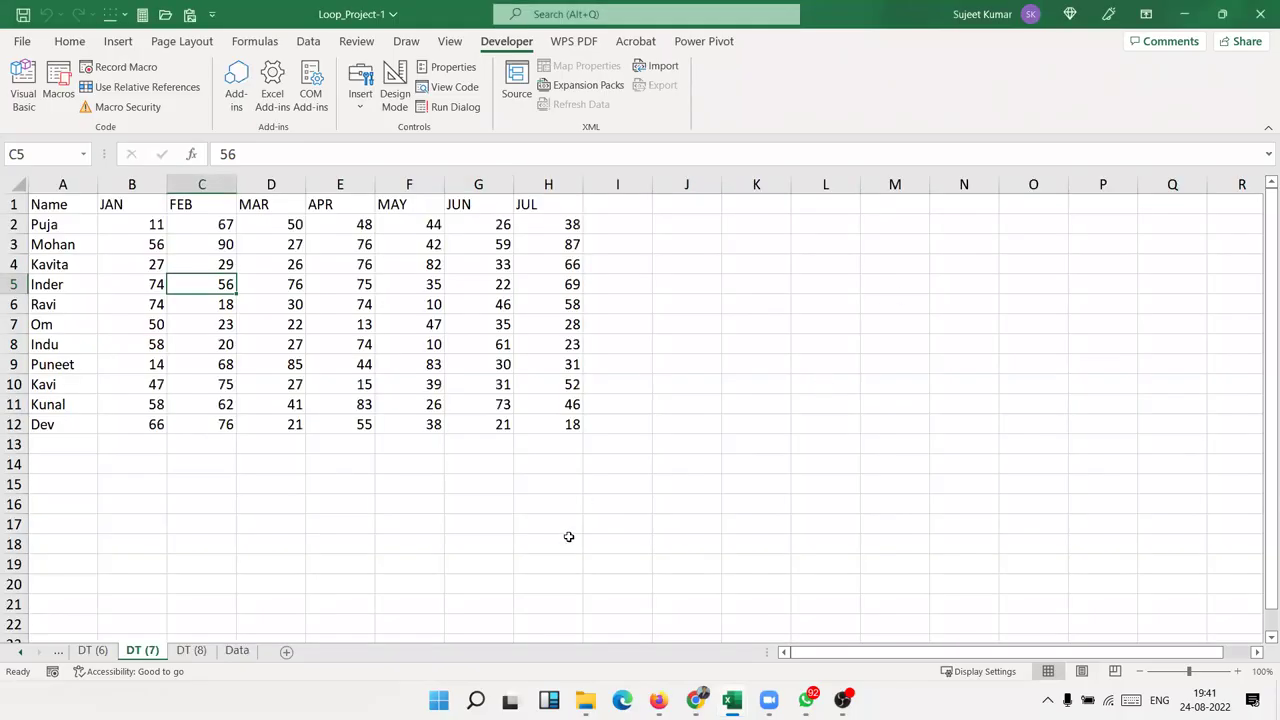
click(320, 523)
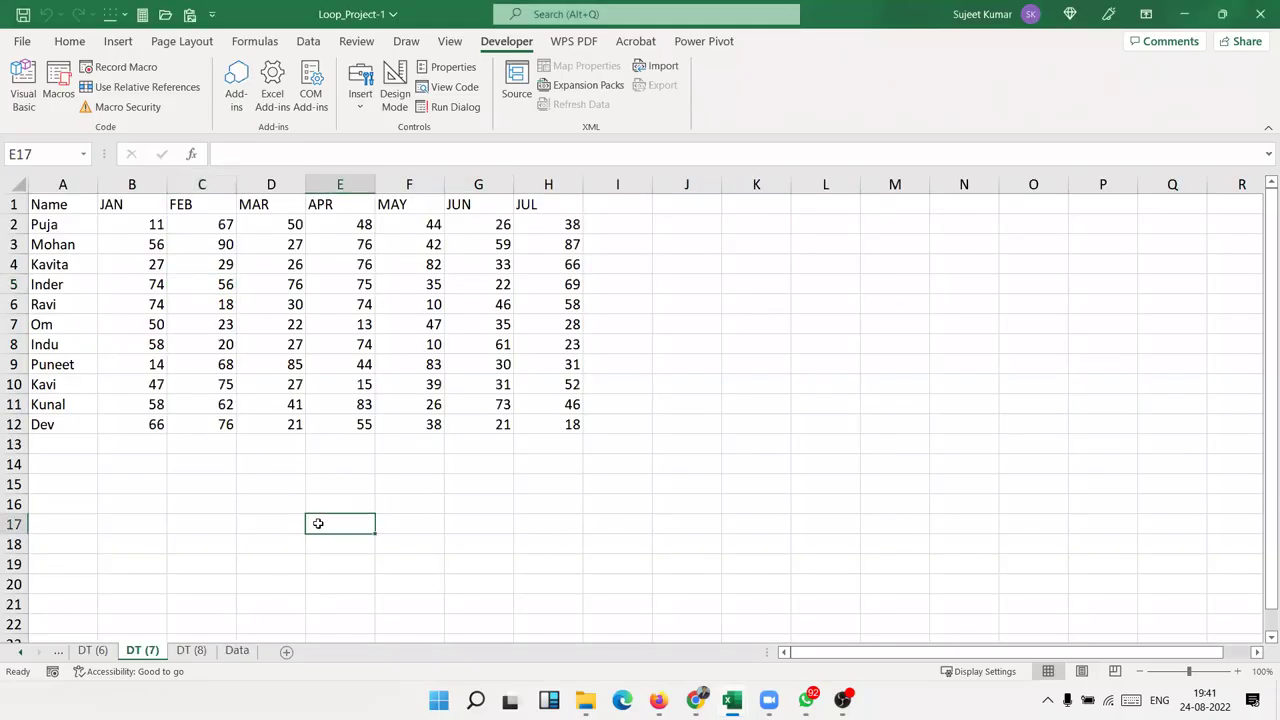
key(ctrl+n)
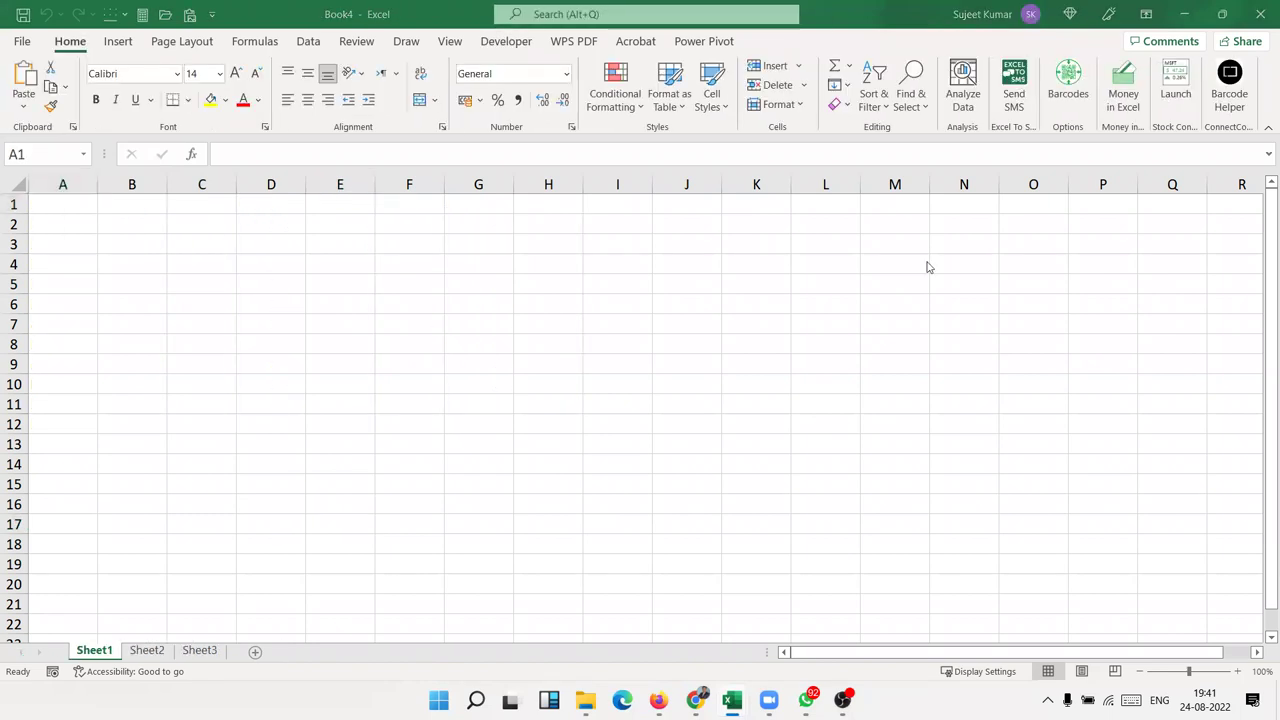
- Enter 85, 25, 6, 52, 36, 65 and 36 down cells C1 to C7
click(178, 263)
click(185, 209)
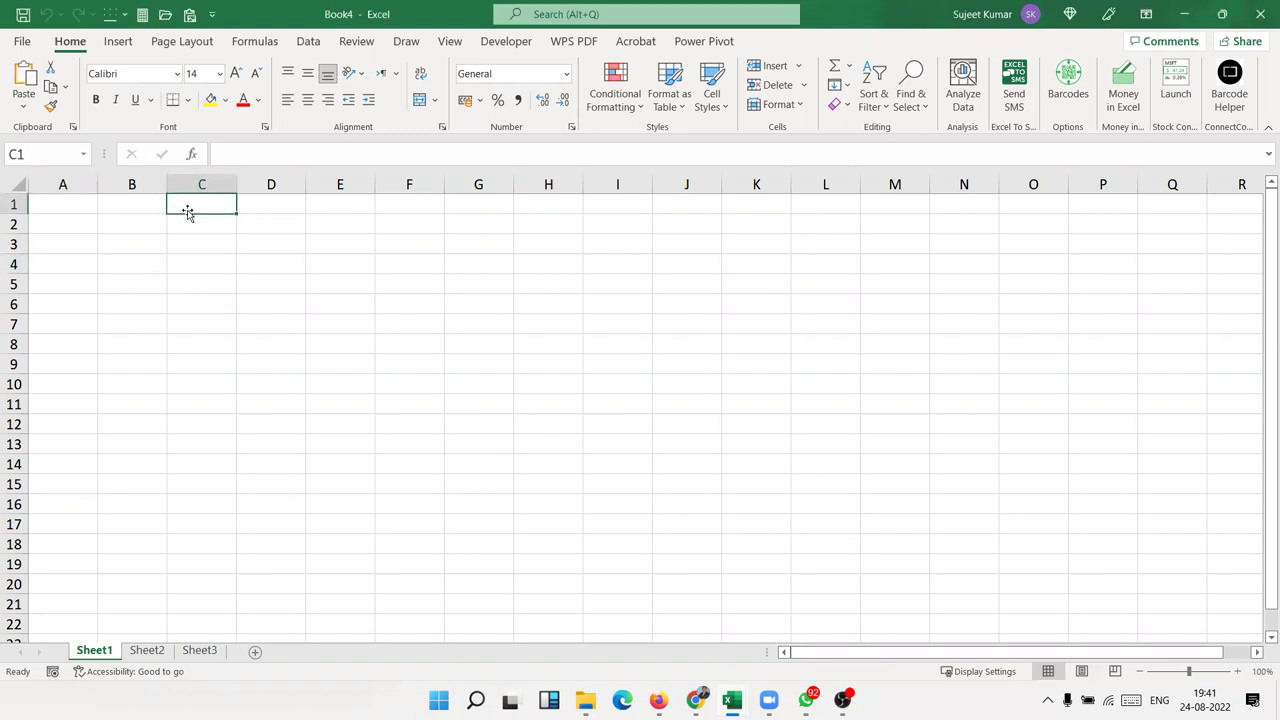
text(85)
key(Return)
text(25)
key(Return)
text(6)
key(Return)
text(52)
key(Return)
text(36)
key(Return)
text(65)
key(Return)
text(36)
key(Return)
- Start a =SUM(C1:C7) formula in C8, then cancel it with Esc
text(=)
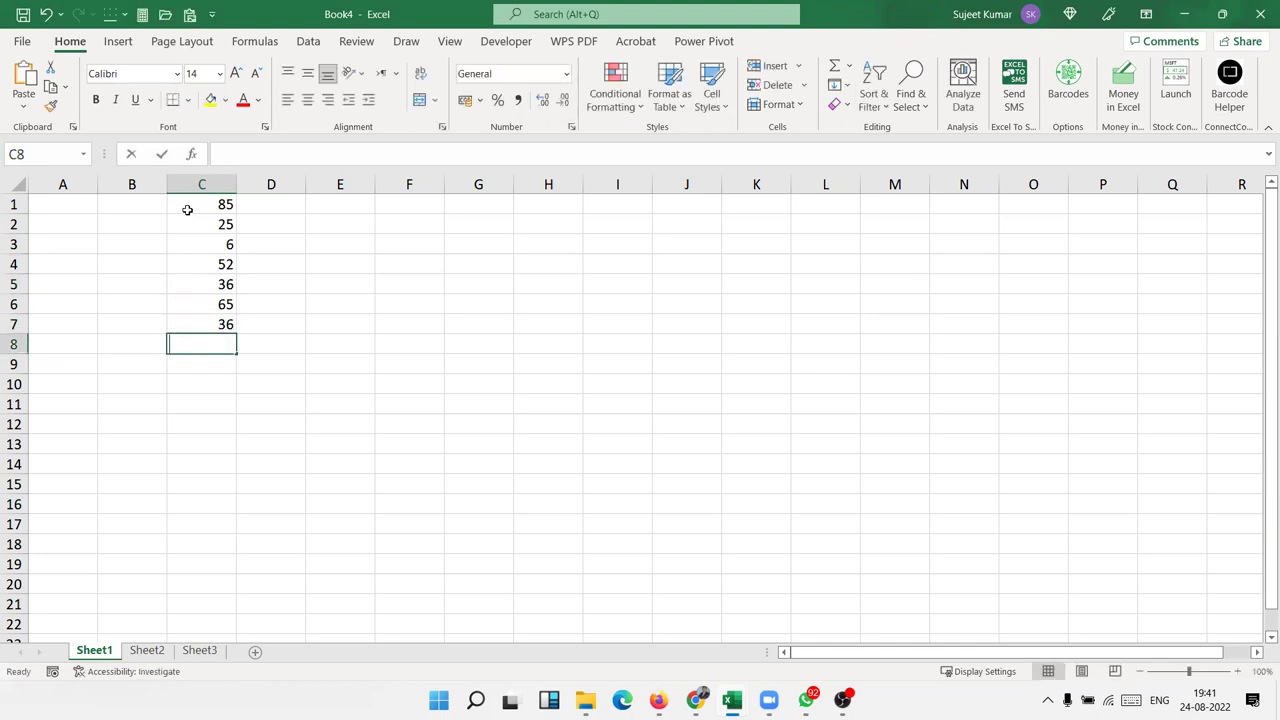
text(sum)
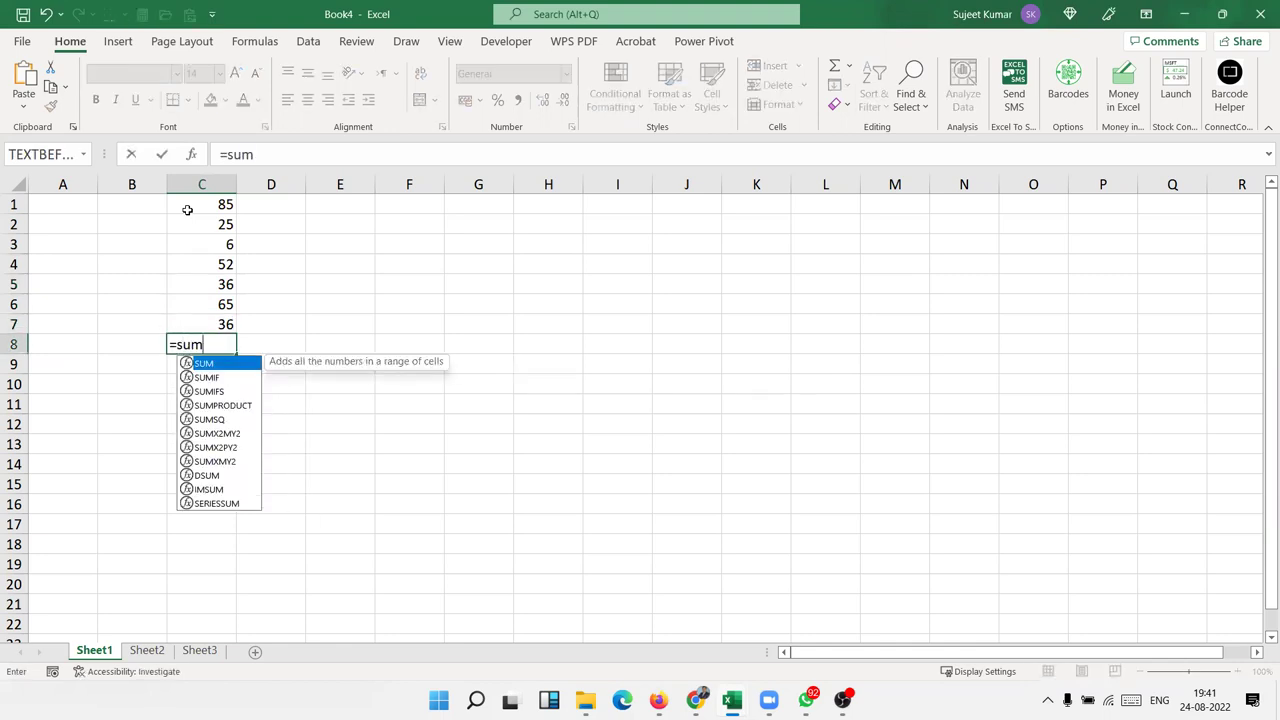
key(Tab)
key(Up)
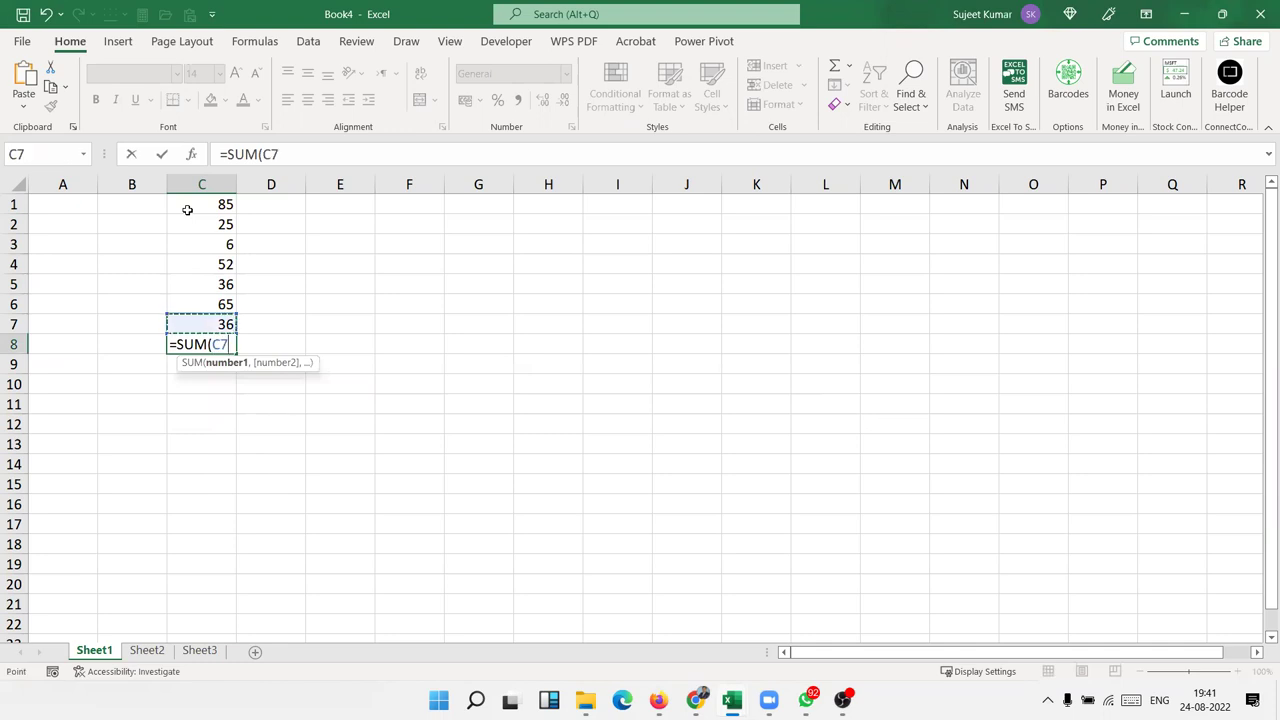
key(ctrl+shift+Up)
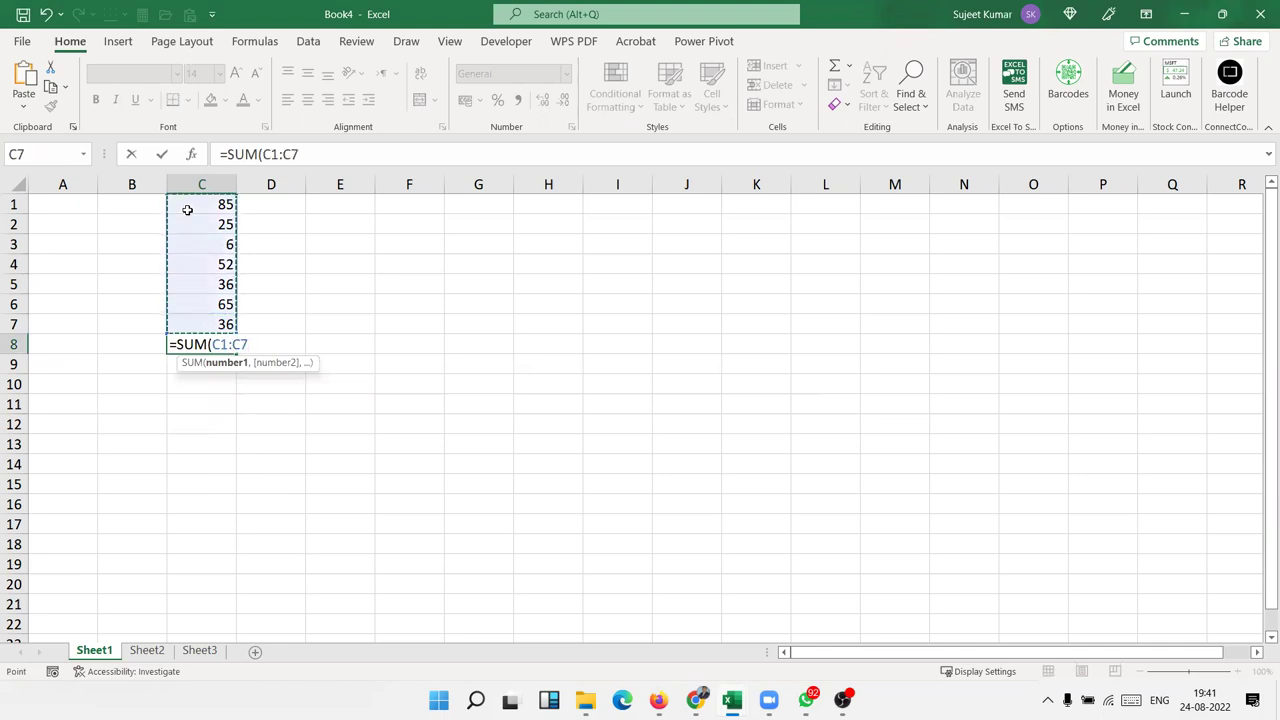
key(Escape)
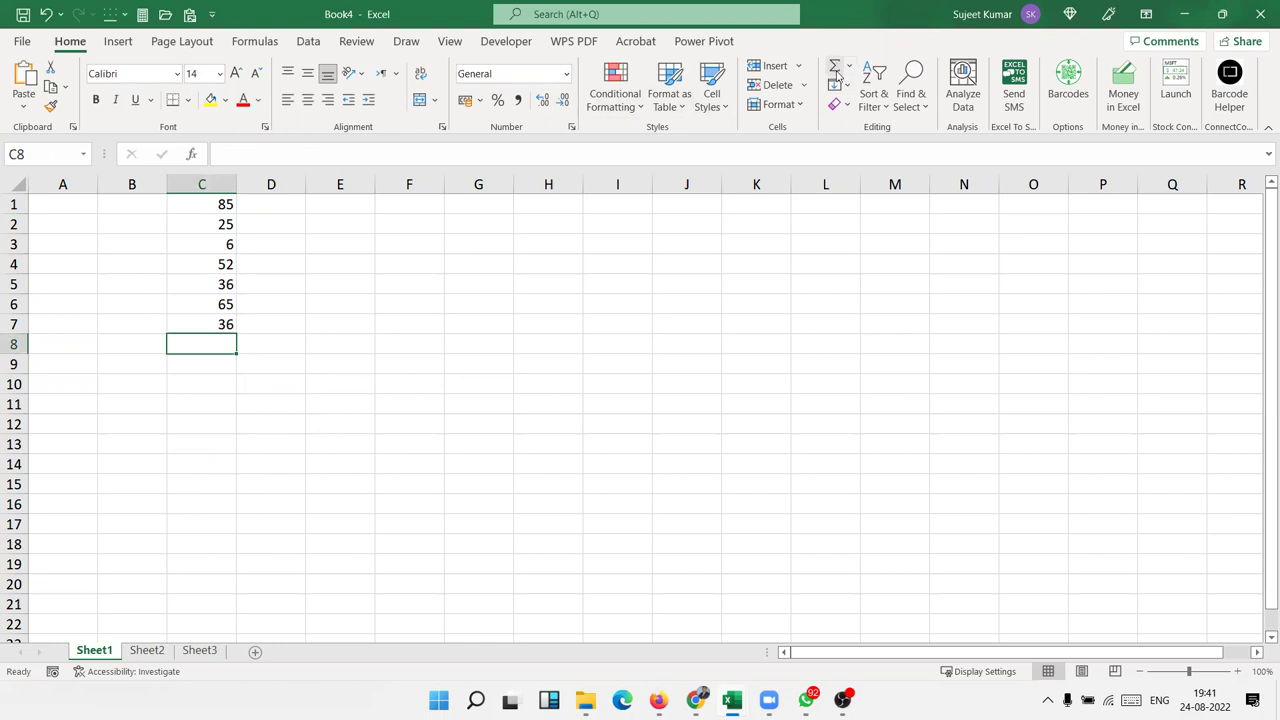
- Try an AutoSum total in C8, undo it, then put the average of C1:C7 there
click(849, 67)
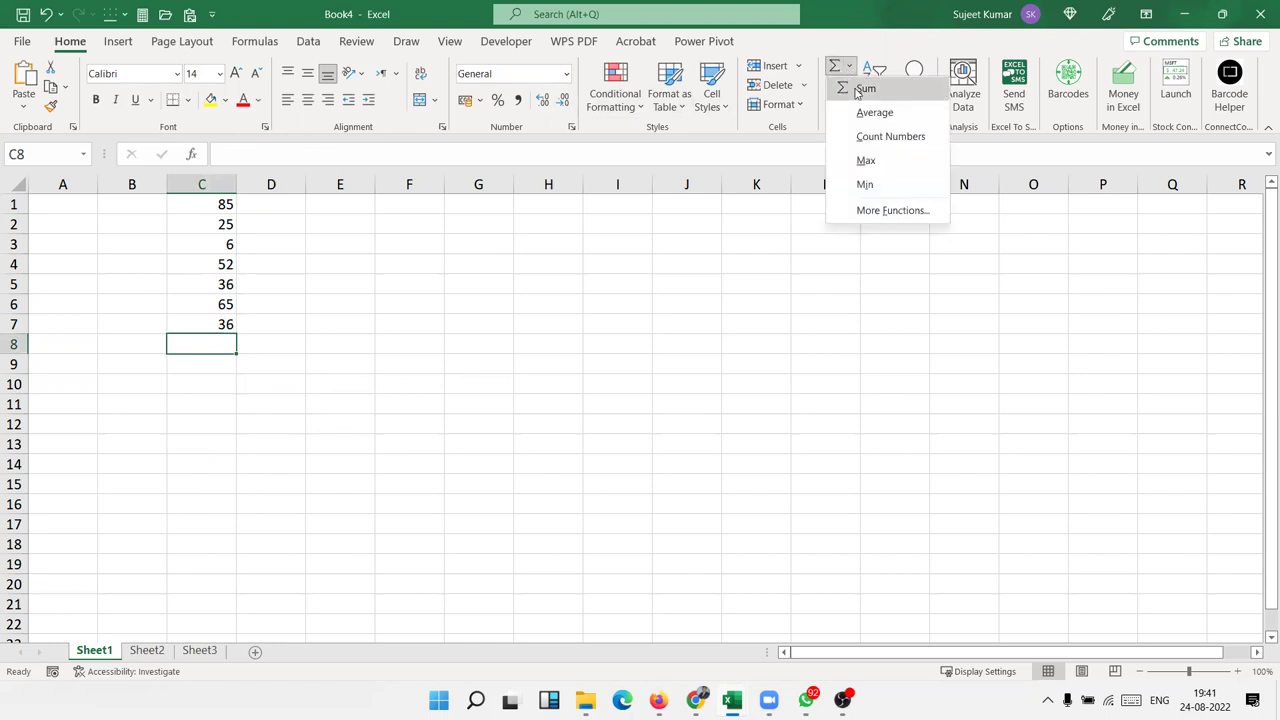
click(860, 89)
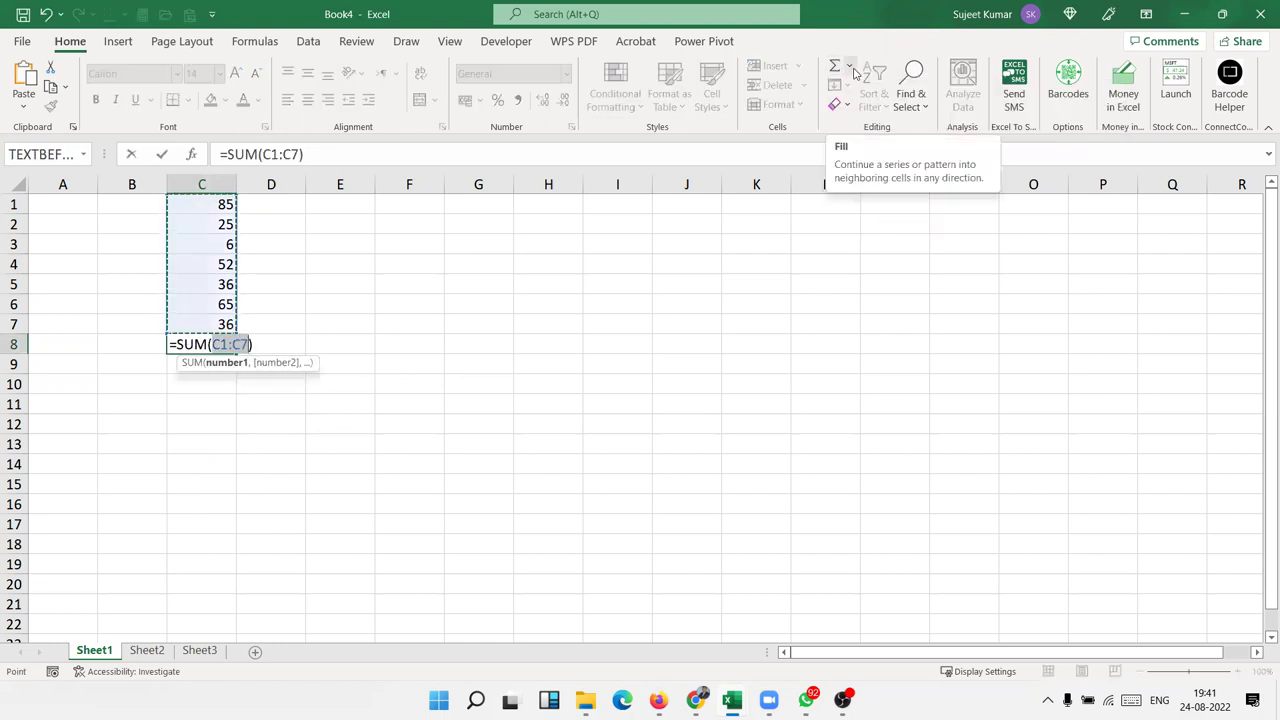
key(Return)
key(ctrl+z)
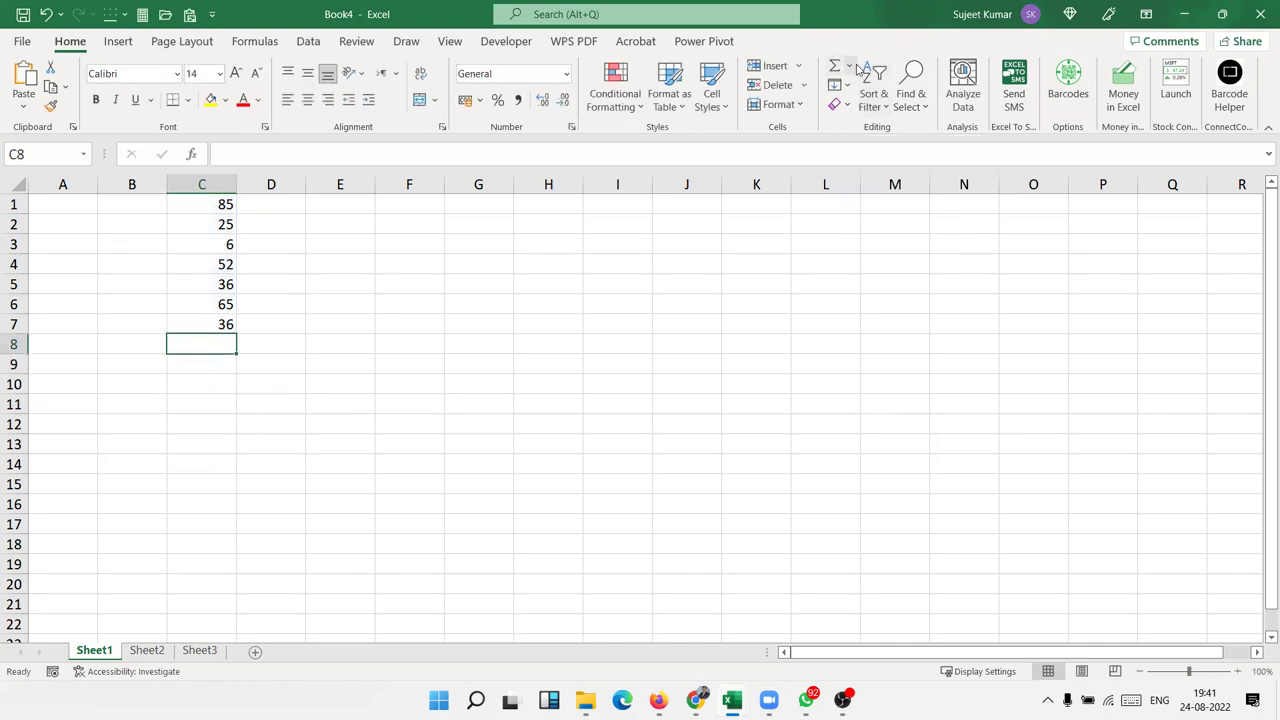
click(848, 66)
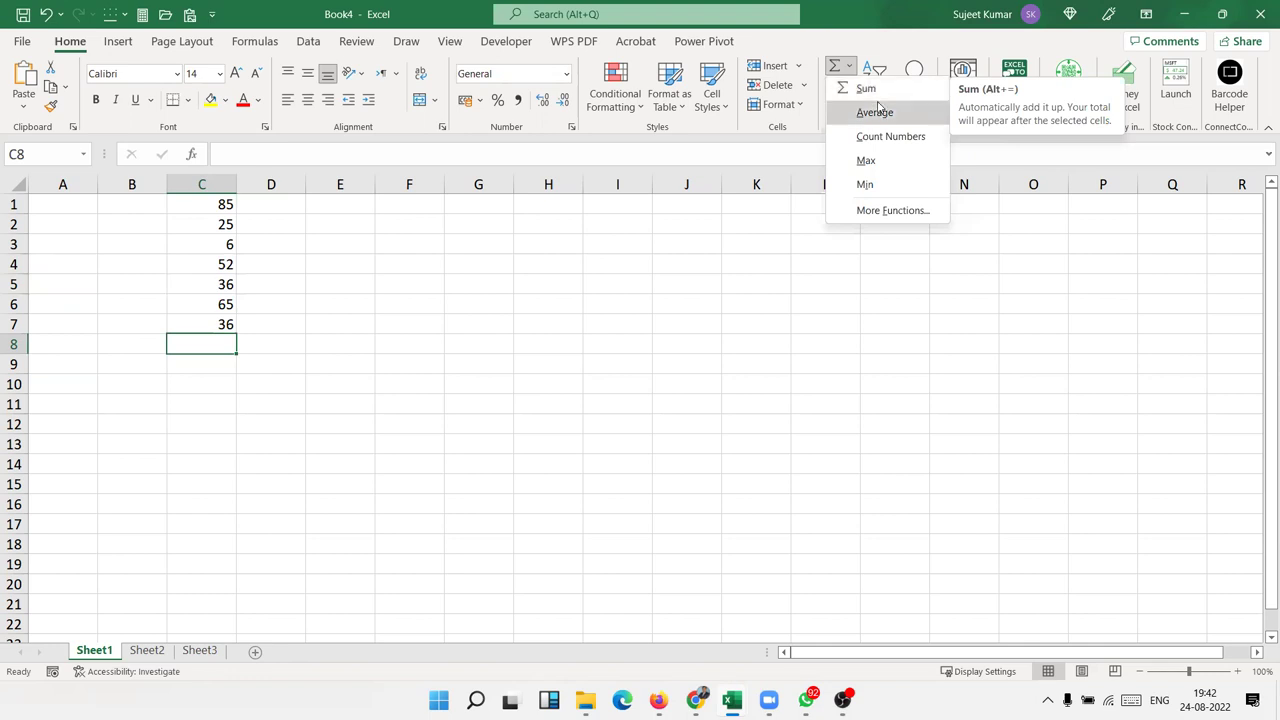
click(877, 110)
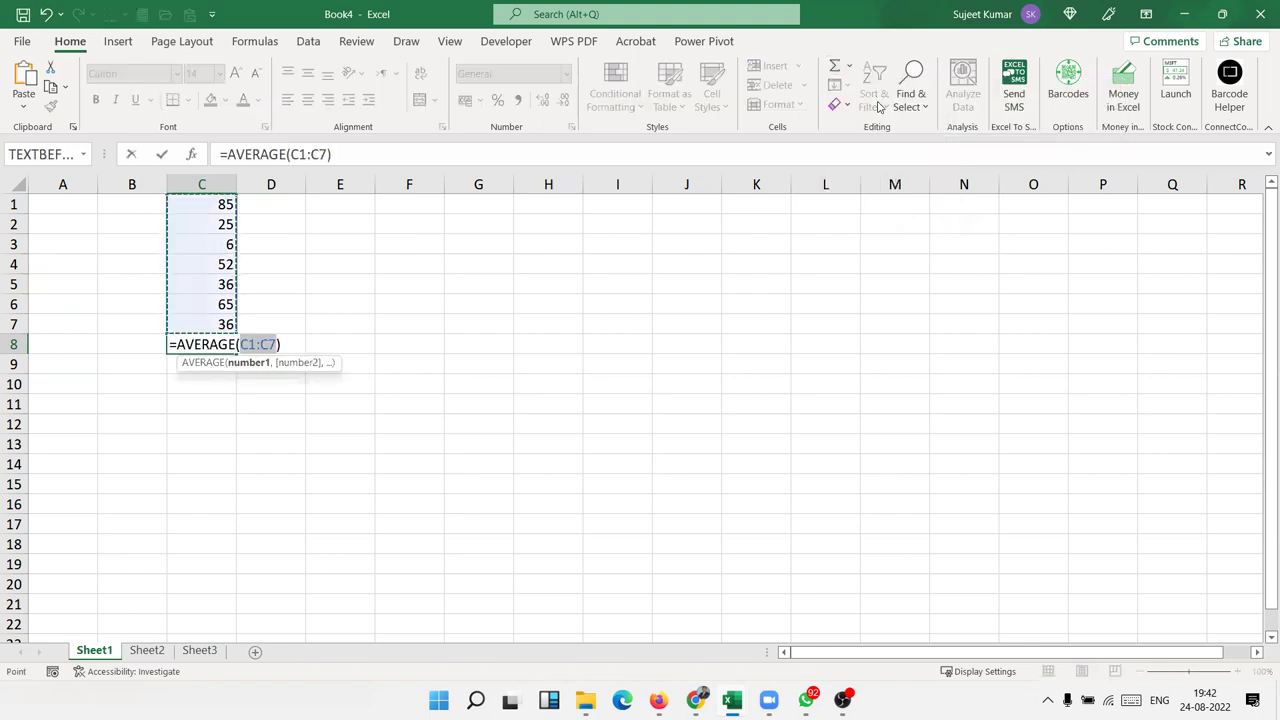
key(Return)
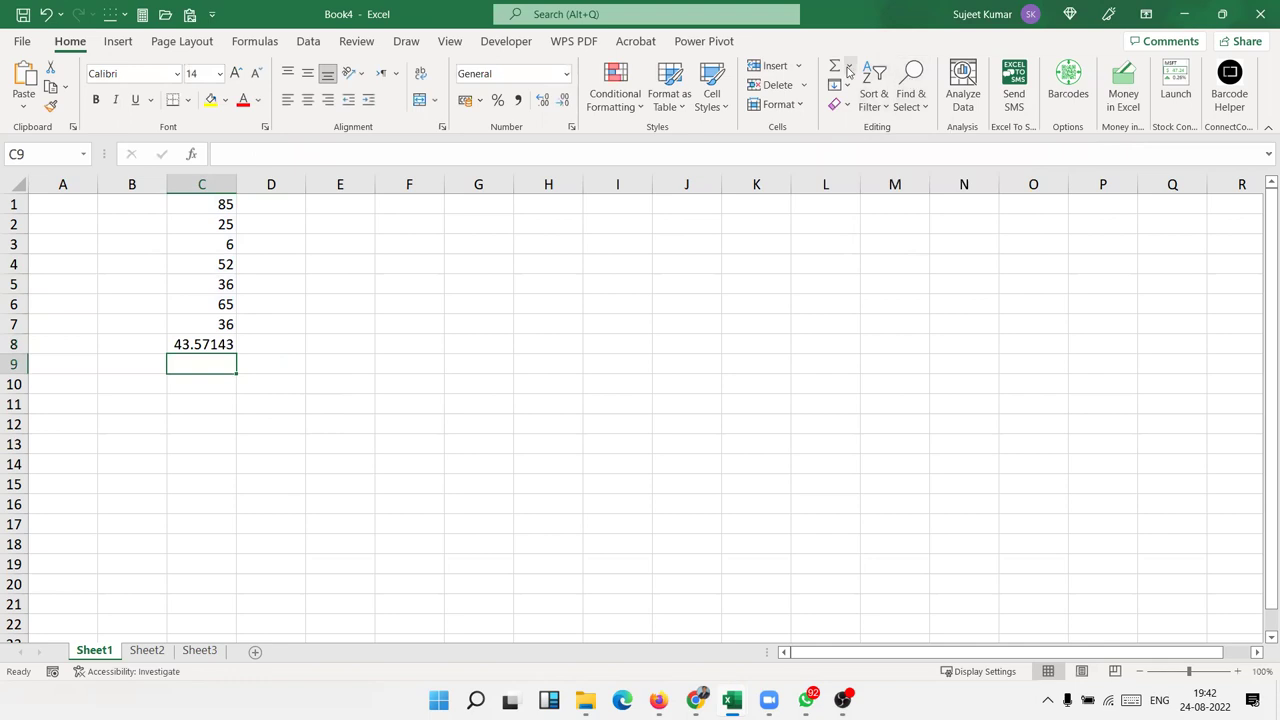
- Add a Count Numbers total in C9 and a Sum total in C10
click(848, 66)
click(867, 133)
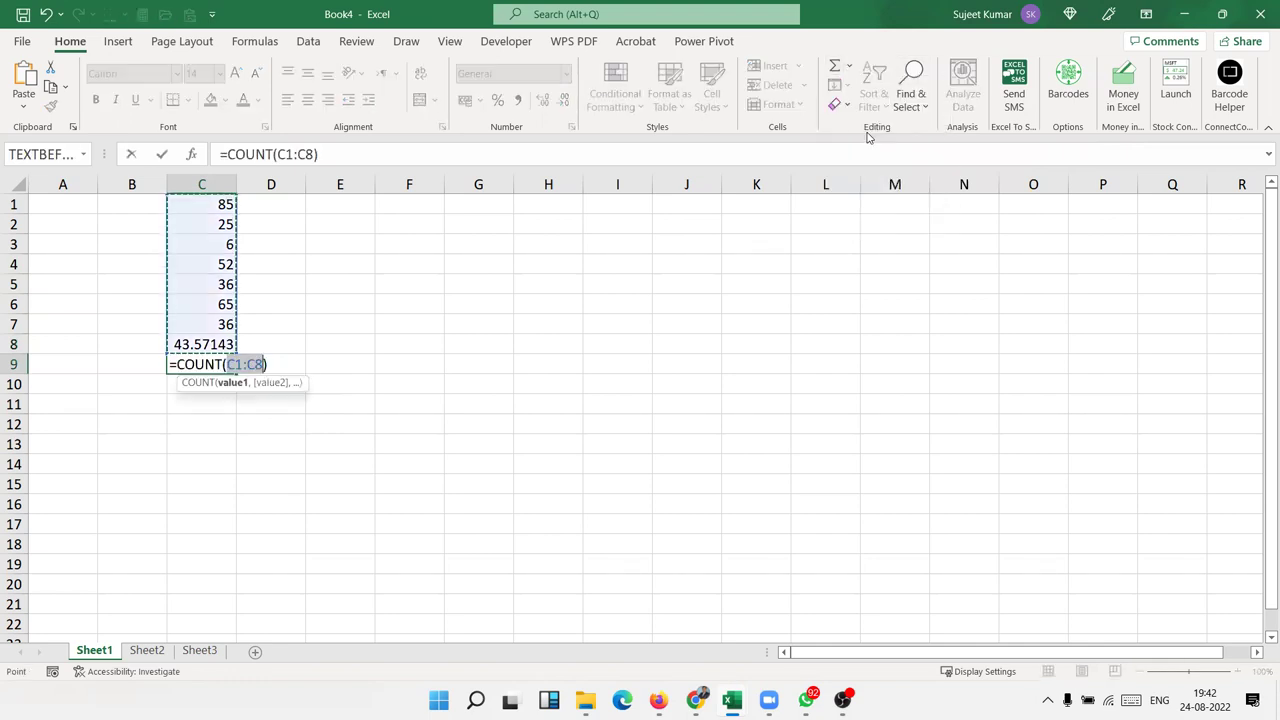
key(Return)
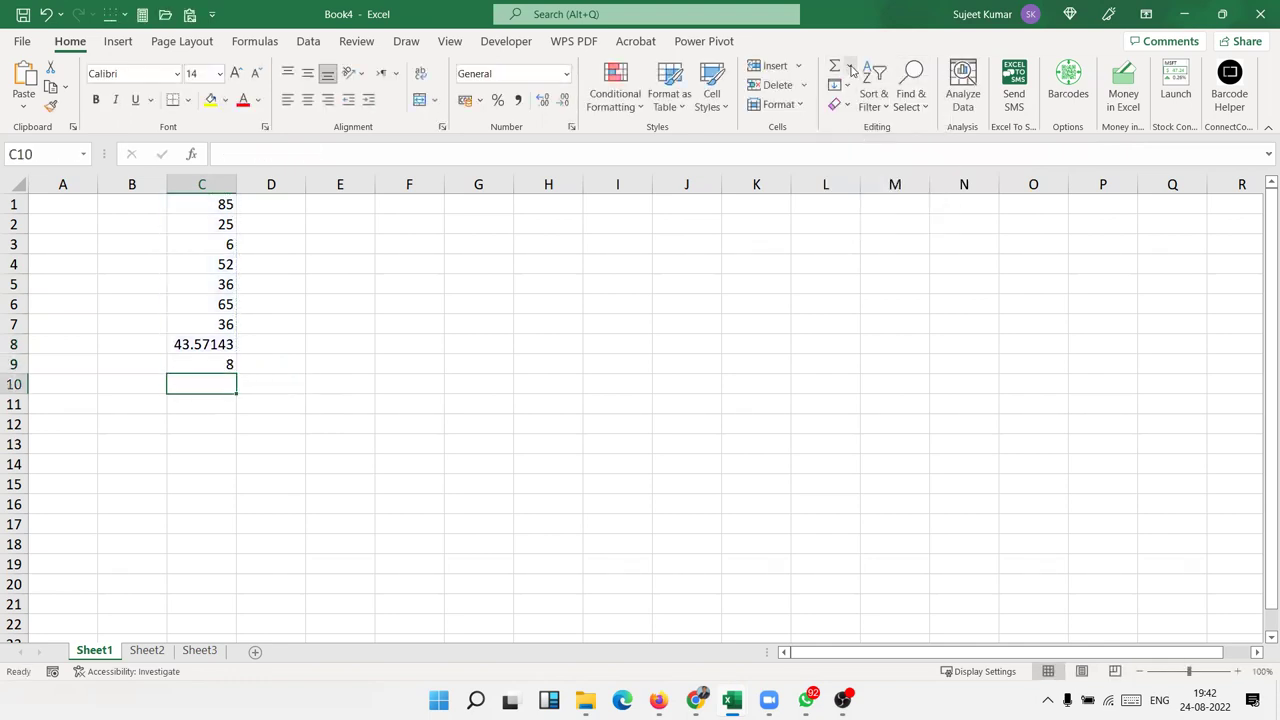
click(848, 66)
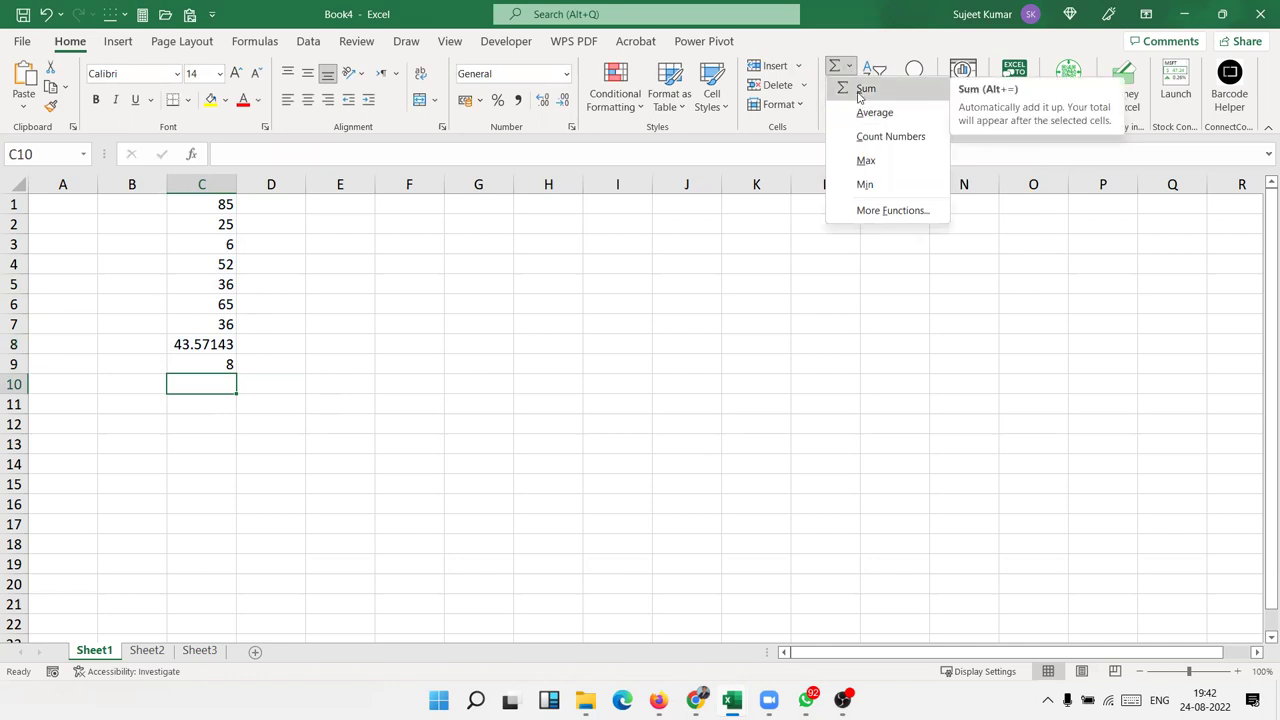
click(862, 88)
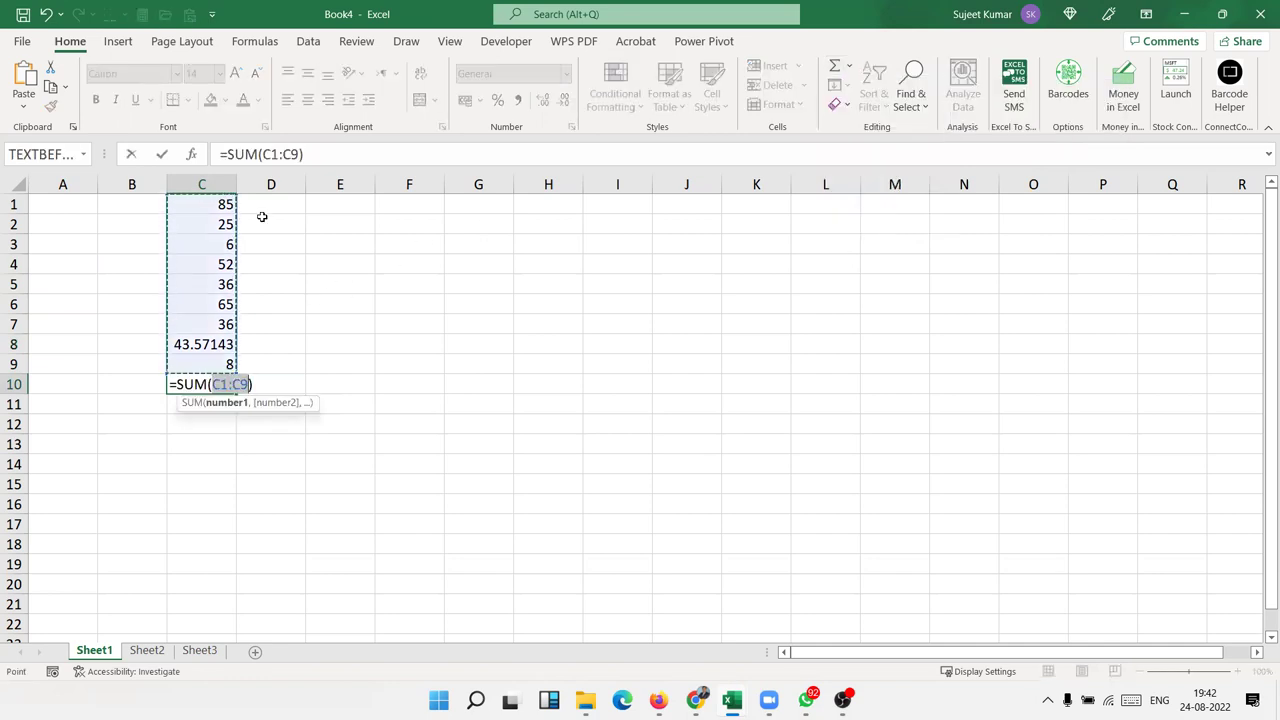
key(Return)
- Fill 36 down over C8:C10 with Ctrl+D, then delete everything in C1:C10
drag(190, 320, 186, 384)
key(ctrl+d)
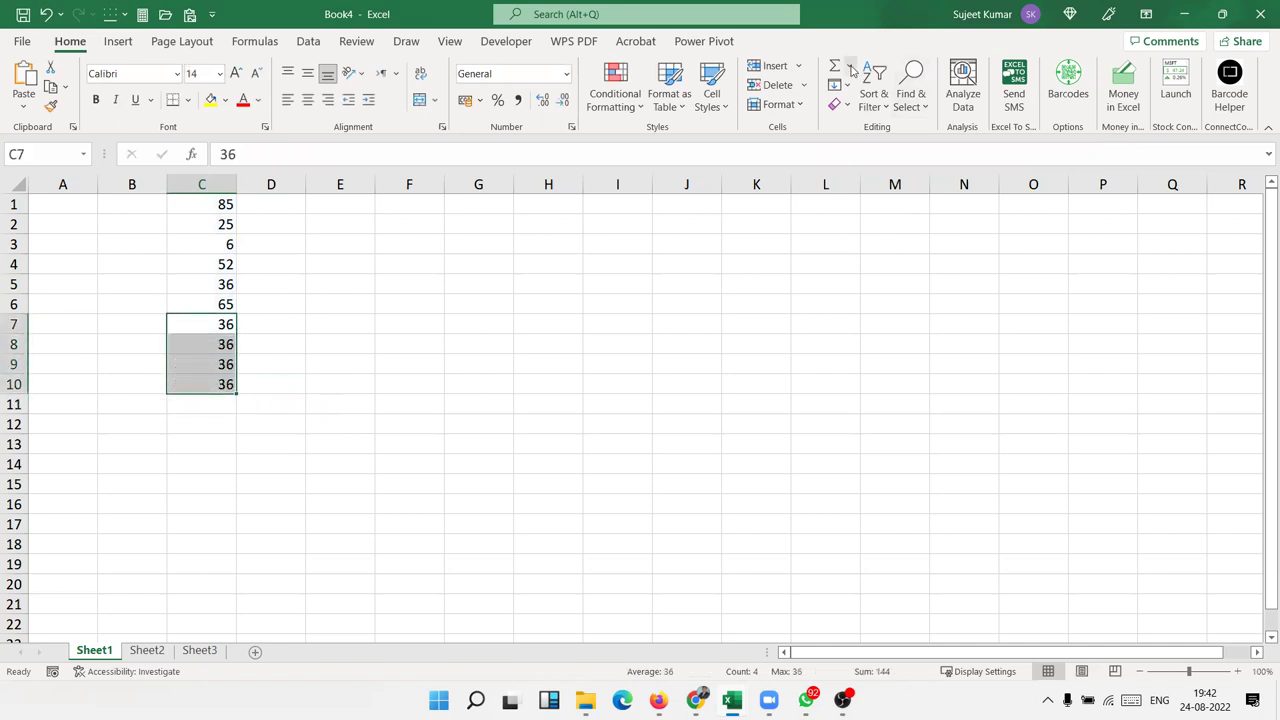
click(851, 70)
click(330, 314)
drag(216, 375, 215, 165)
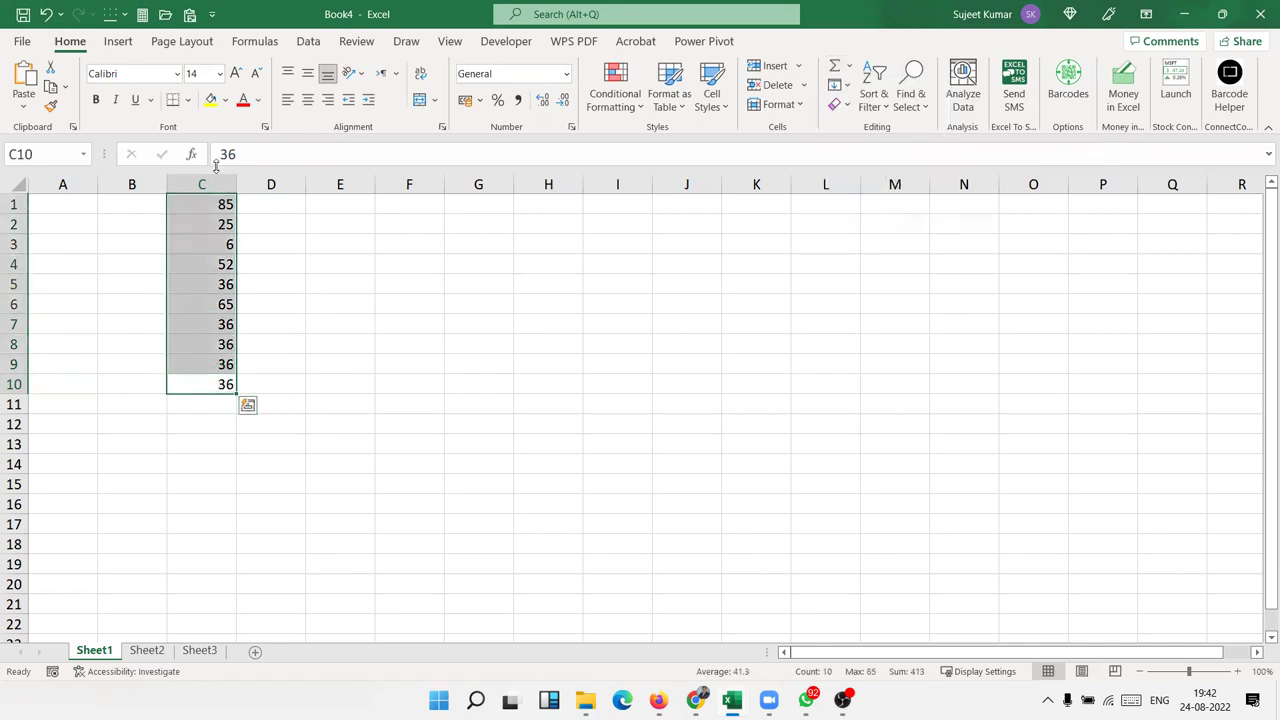
key(Delete)
click(120, 243)
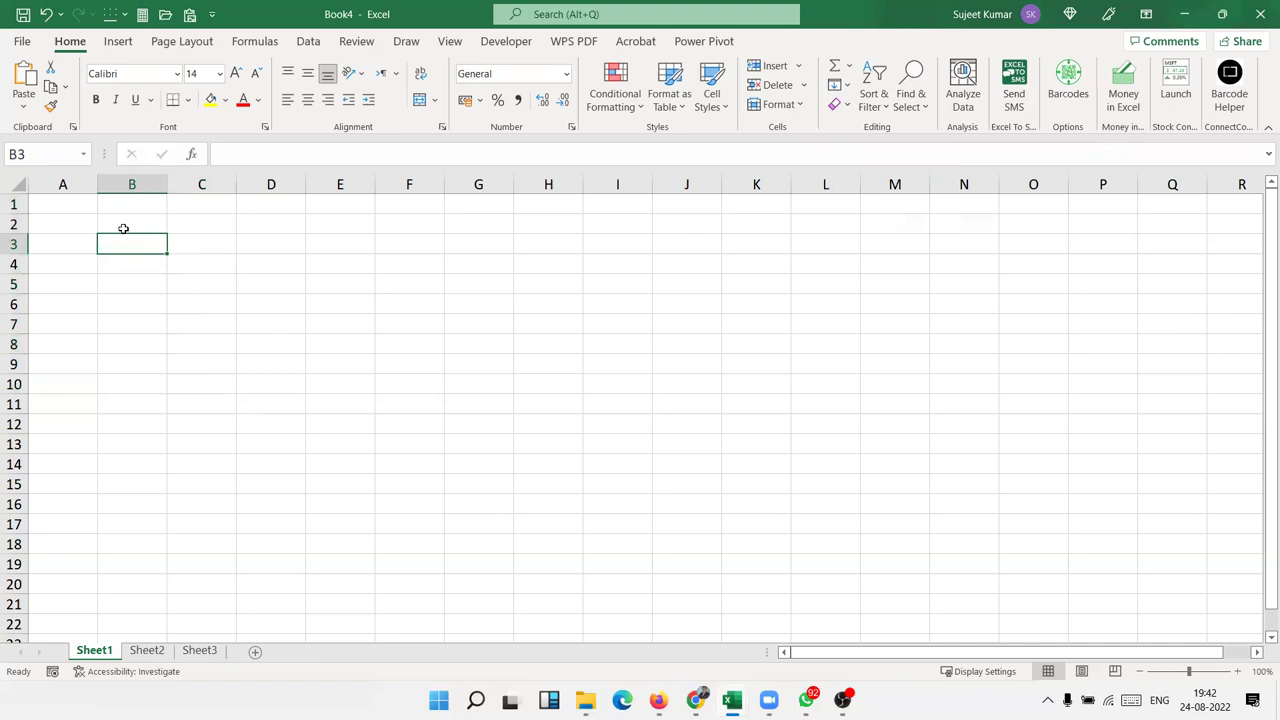
- Enter =RANDBETWEEN(10,90) in cell B3
text(=ra)
key(Down)
key(Down)
key(Down)
key(Tab)
text(10)
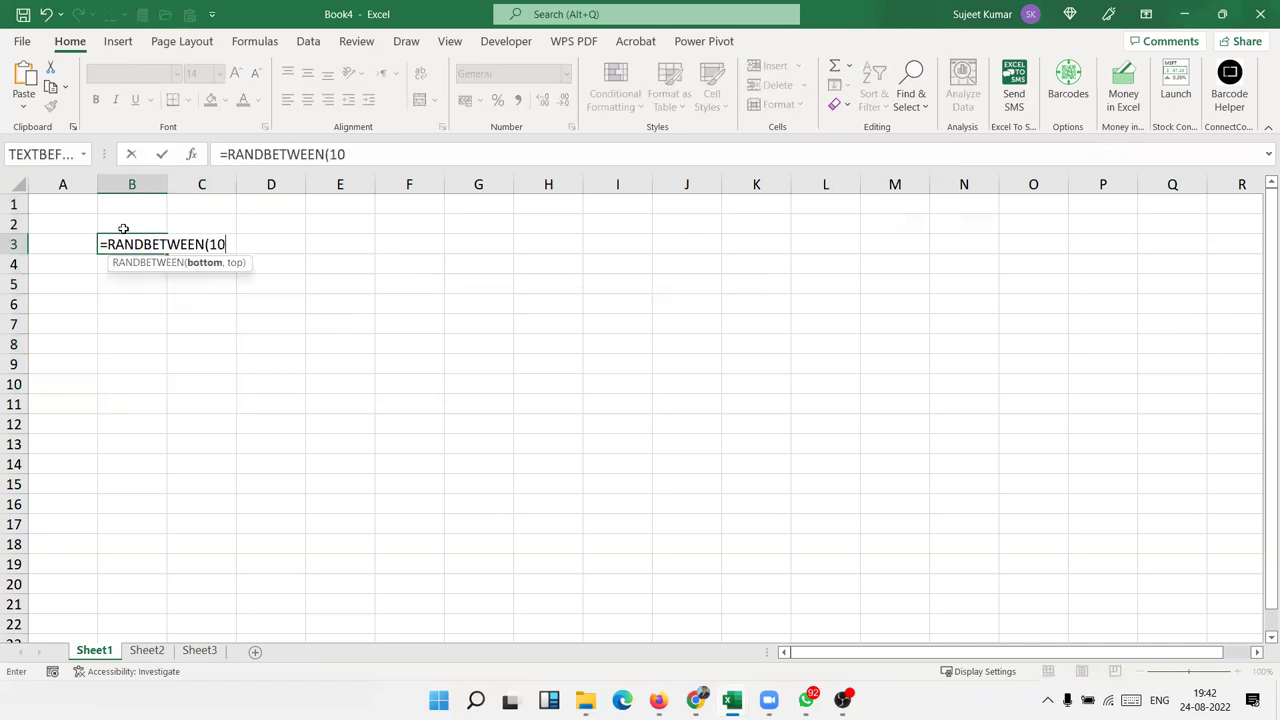
text(,90)
key(Return)
- Select B3:K16 and look at the Home > Fill menu without choosing anything
drag(152, 245, 583, 511)
click(427, 414)
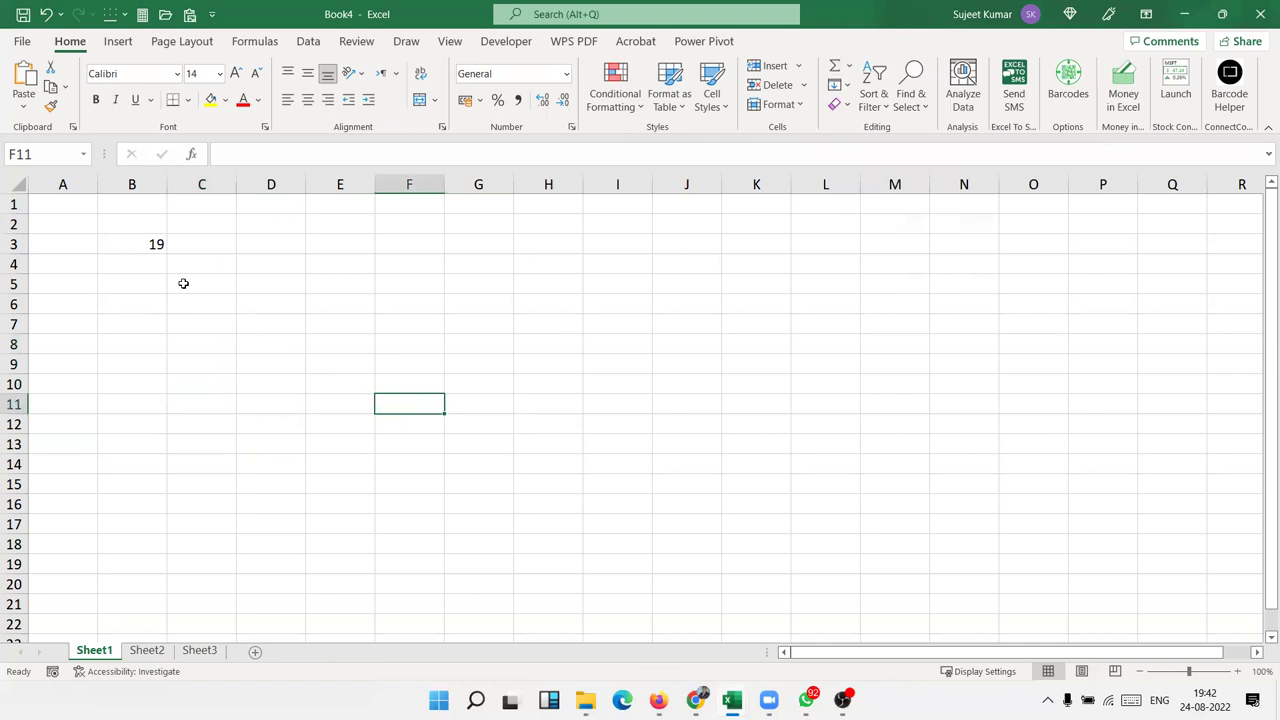
drag(145, 246, 768, 506)
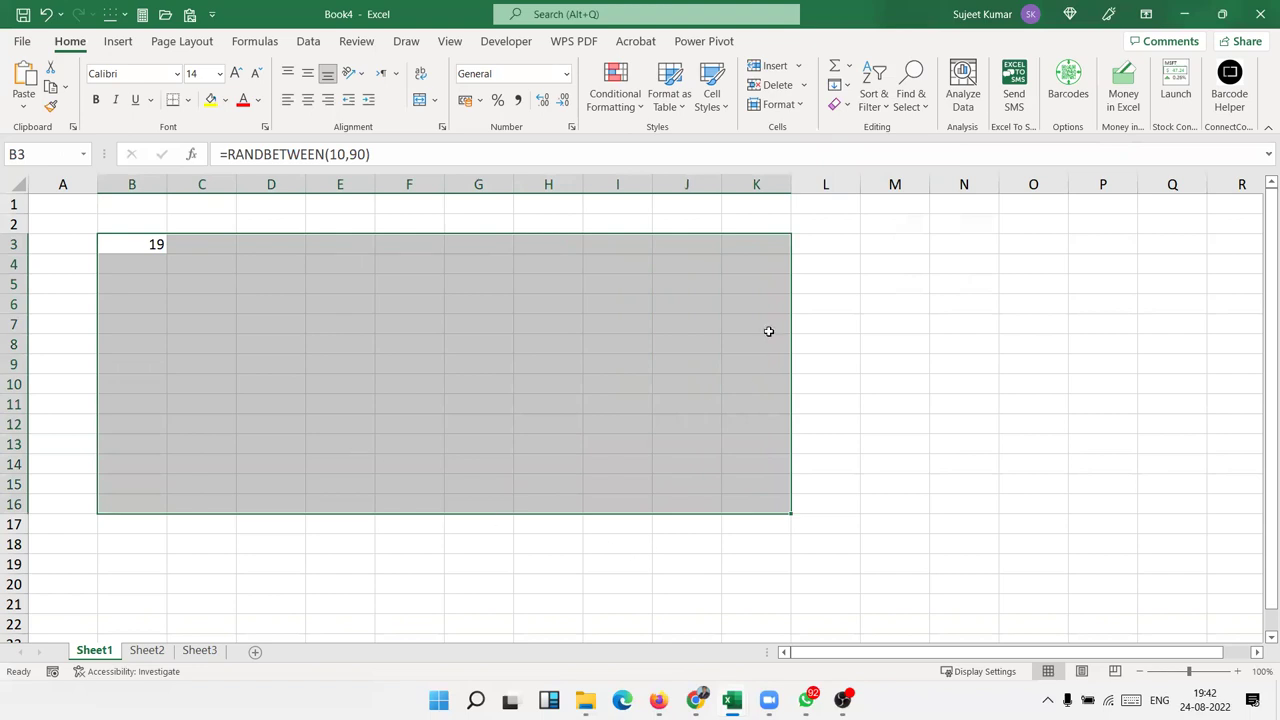
click(838, 85)
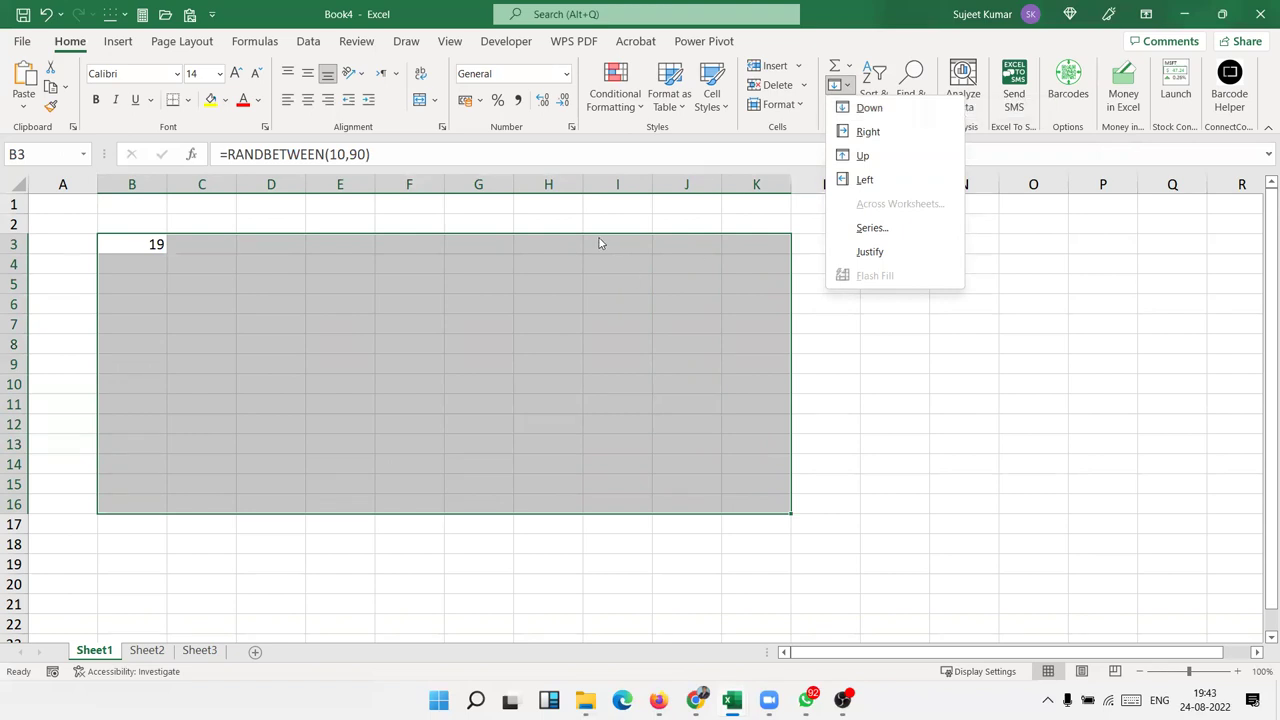
click(534, 266)
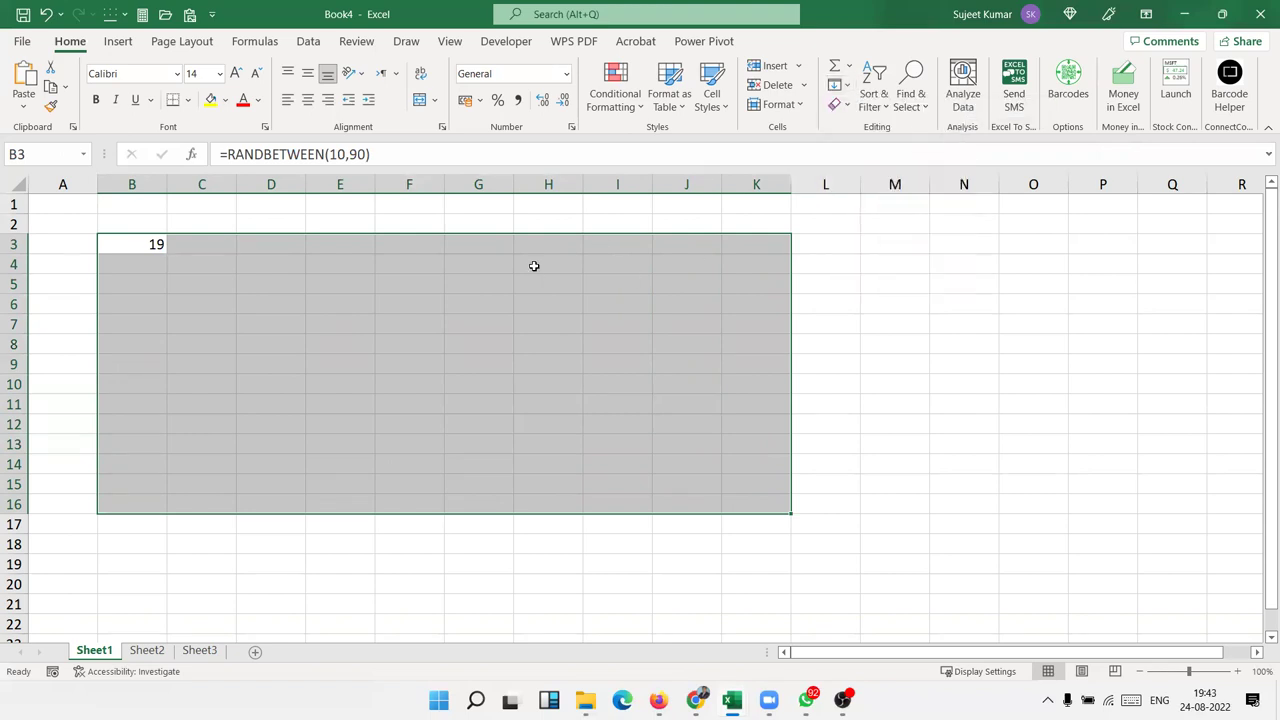
- Fill the B3 formula down to row 16 and right to column K, then undo so only B3 remains
key(ctrl+d)
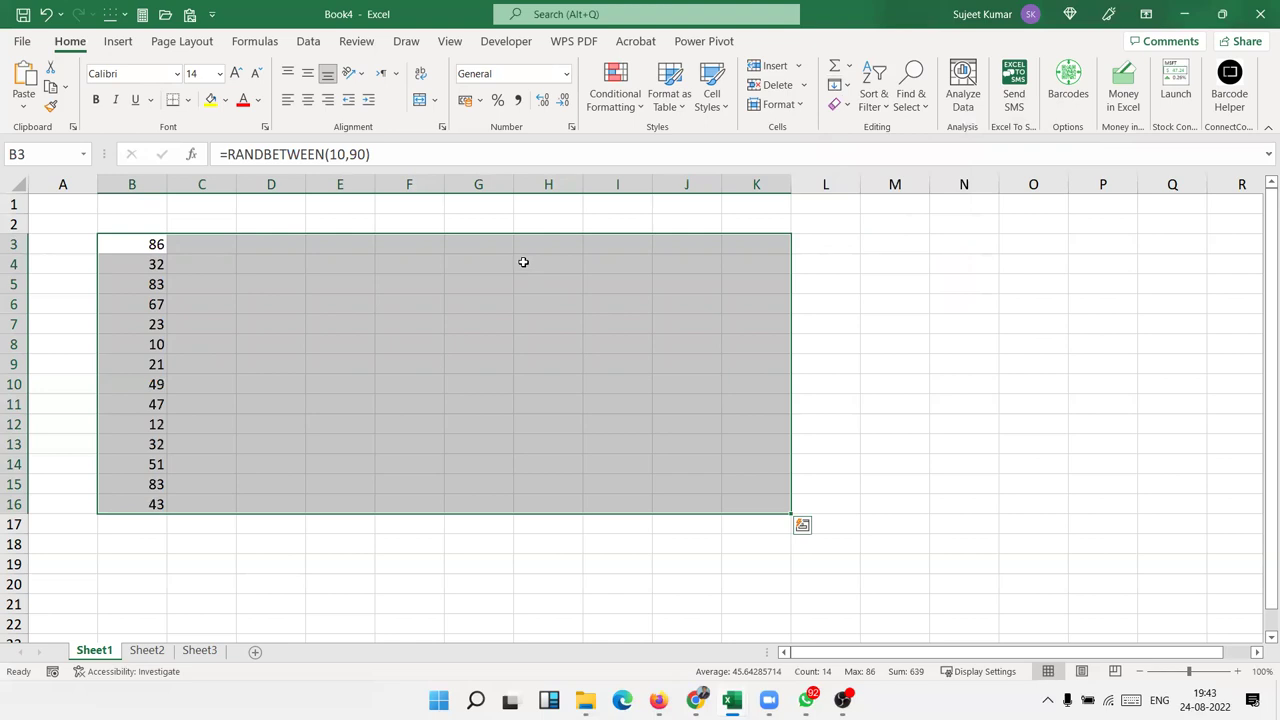
key(ctrl+r)
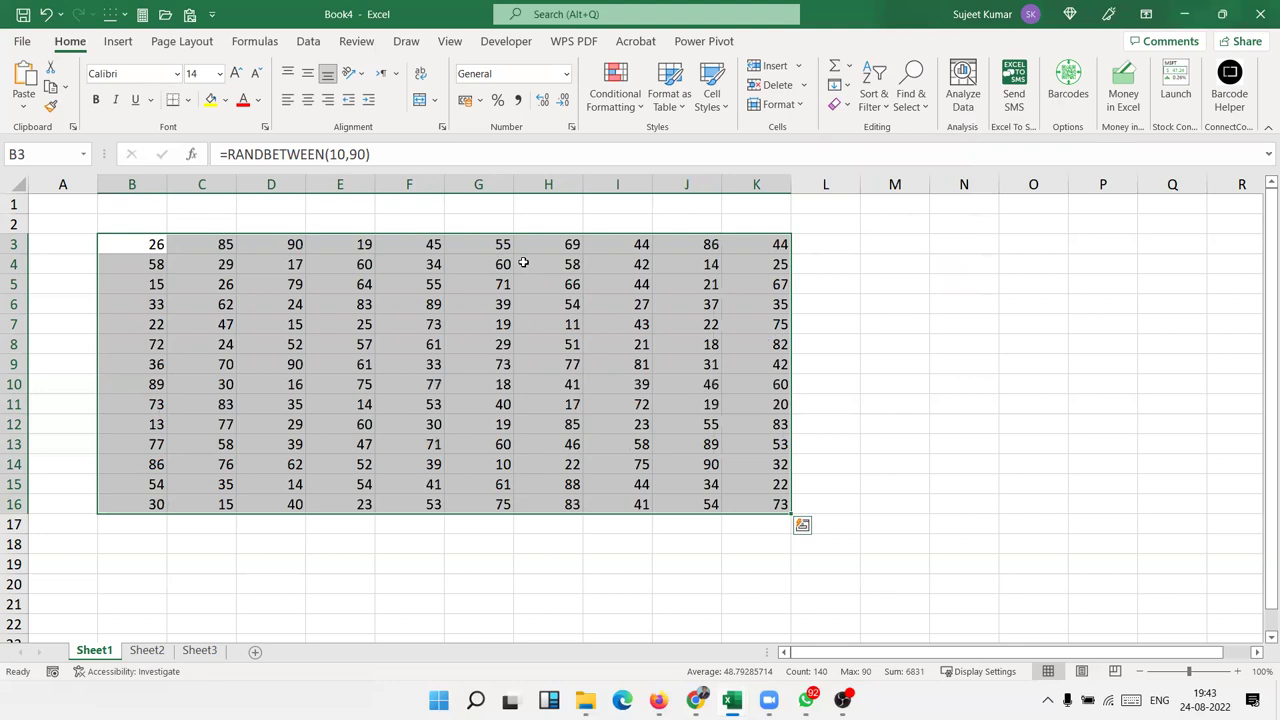
click(840, 85)
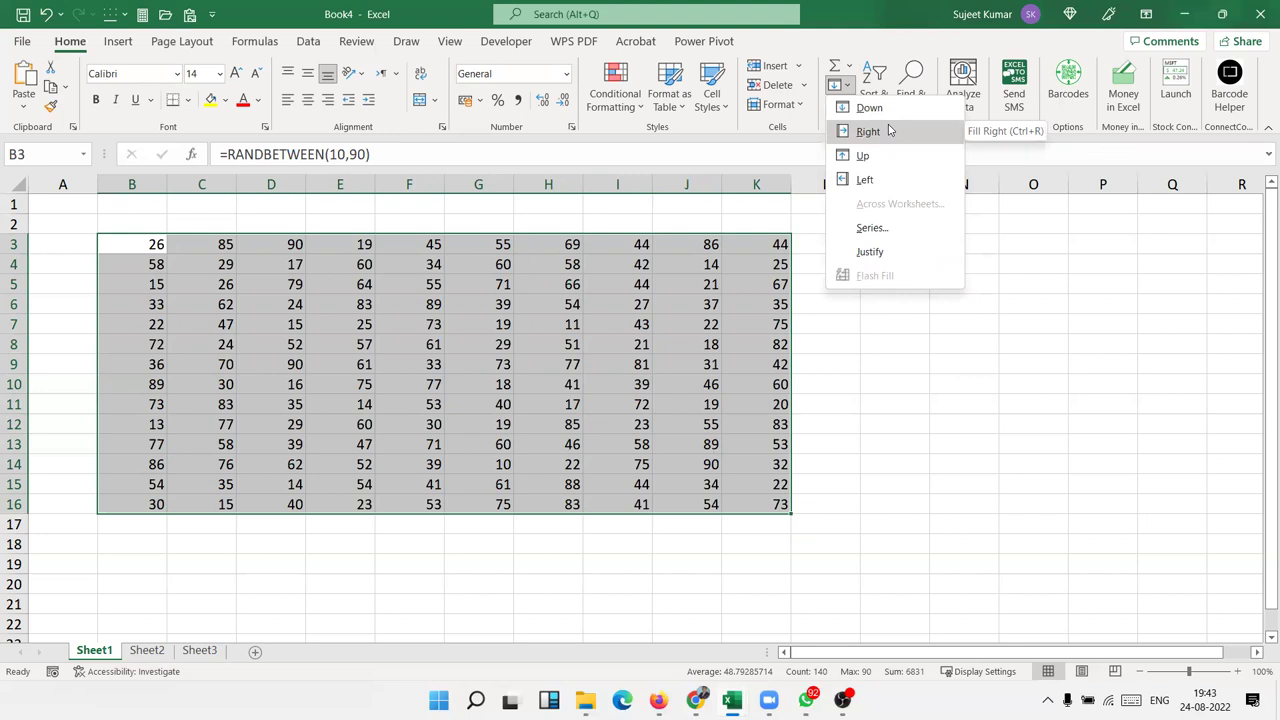
click(394, 343)
key(ctrl+z)
key(ctrl+z)
- Copy the B3 RANDBETWEEN formula down to B13 with Ctrl+D, then across to column J with Ctrl+R
click(162, 318)
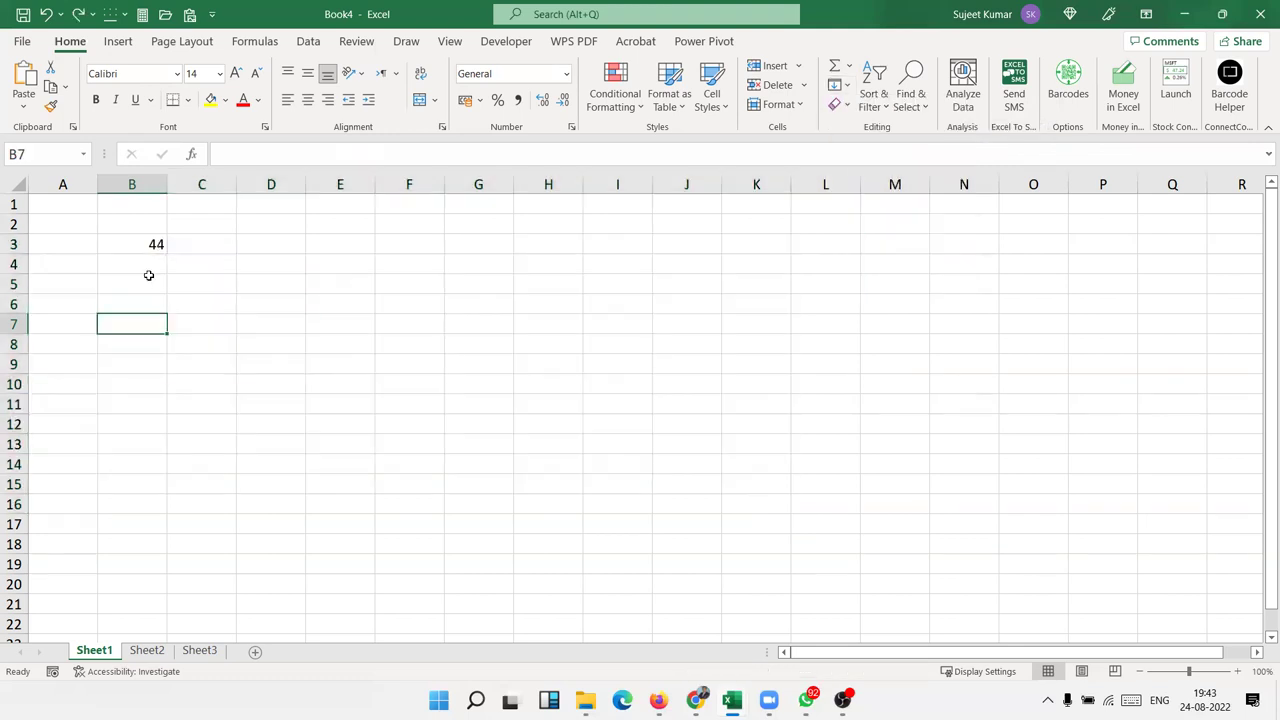
drag(128, 244, 123, 444)
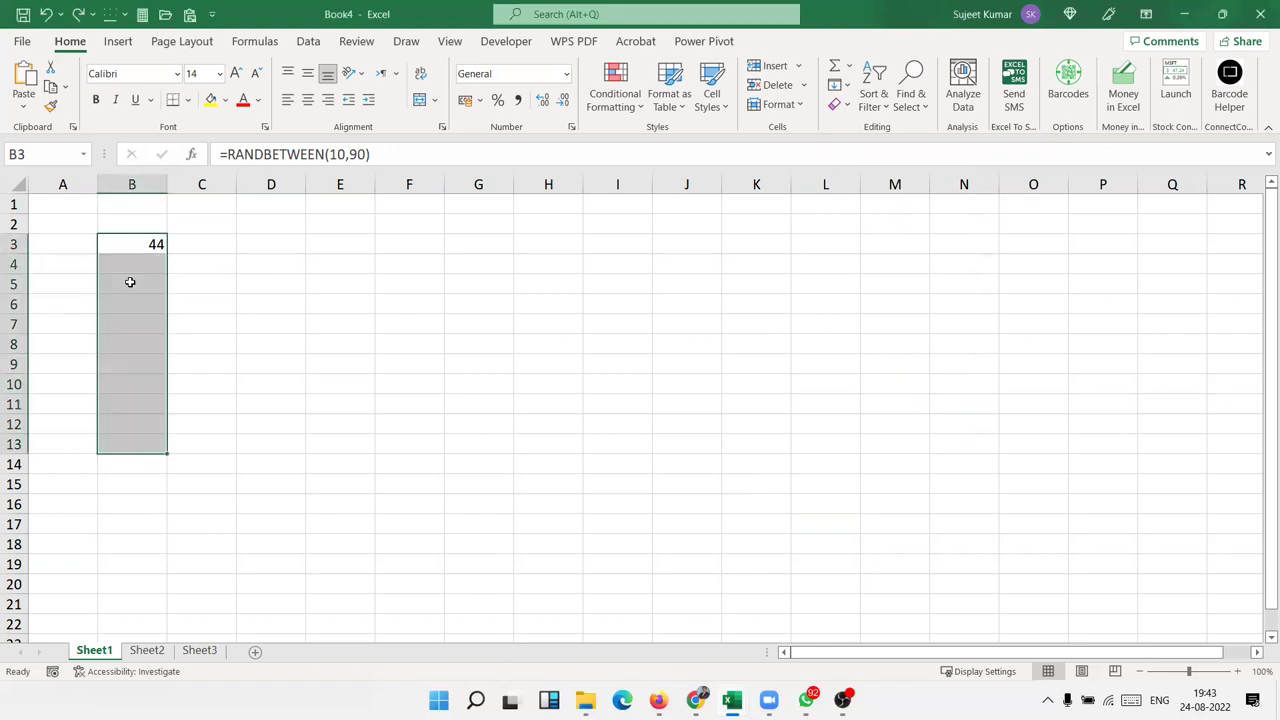
key(ctrl+d)
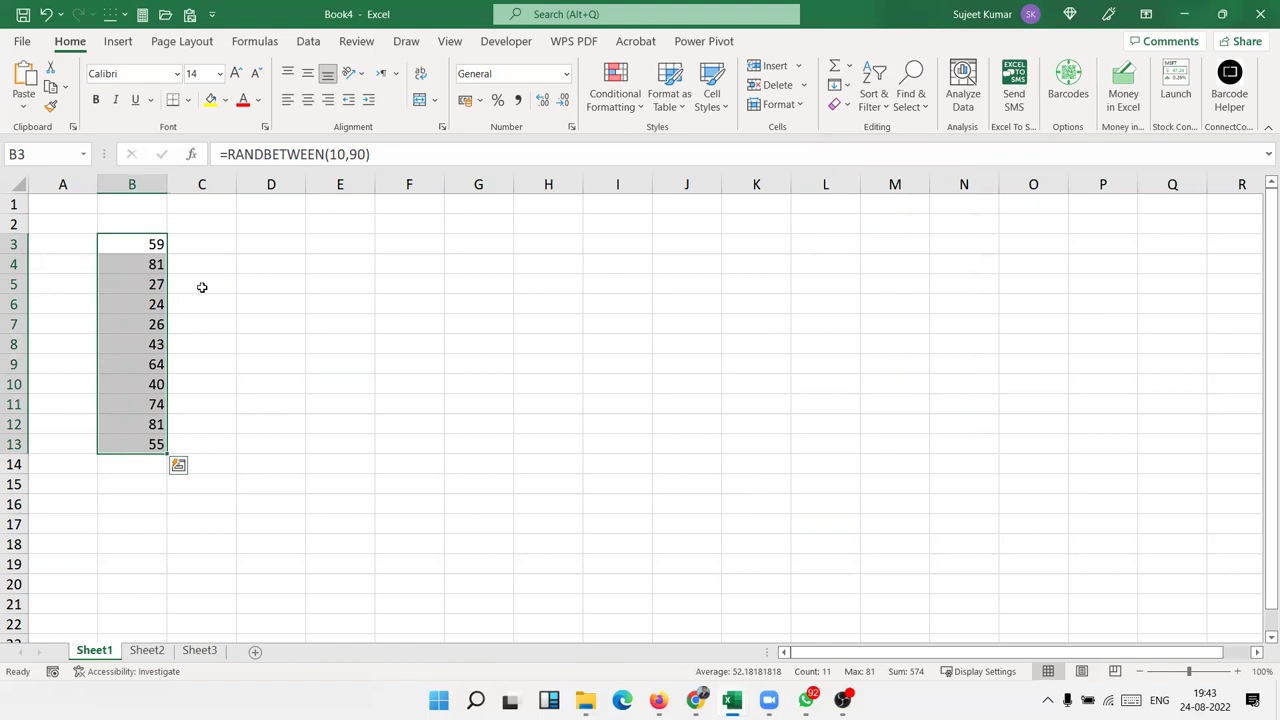
shift+click(558, 254)
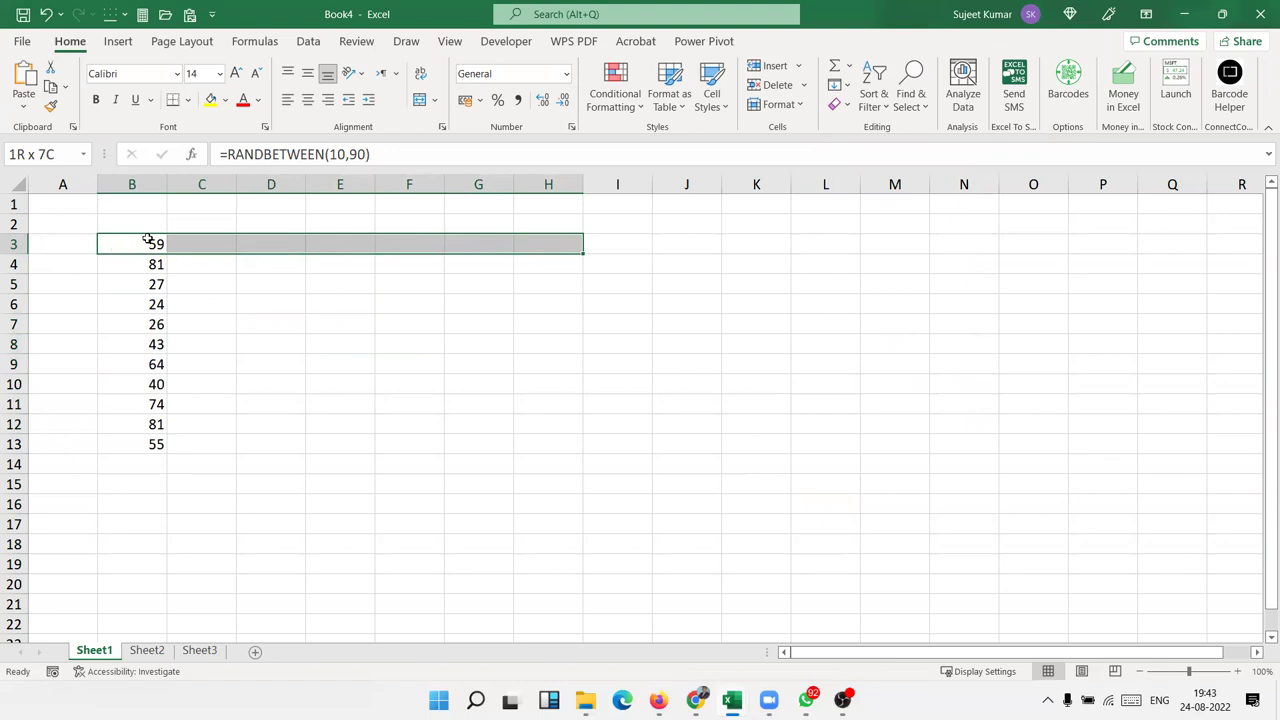
drag(148, 243, 590, 454)
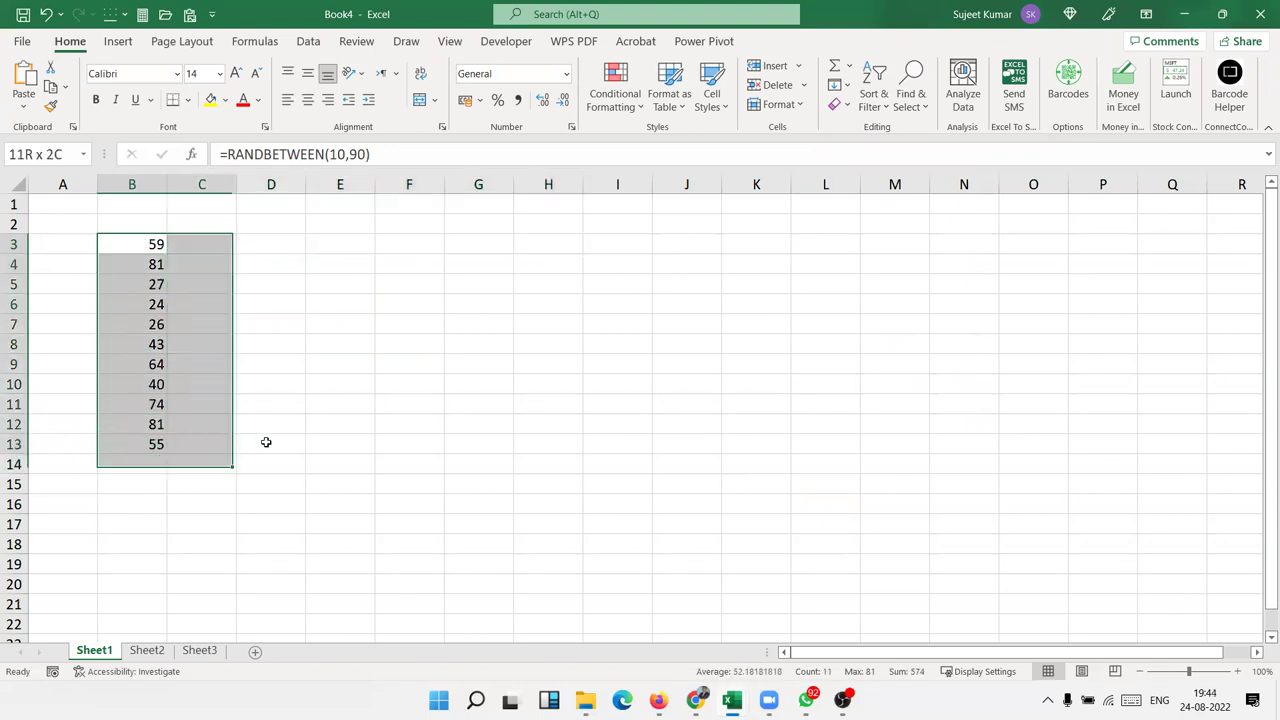
drag(590, 454, 674, 438)
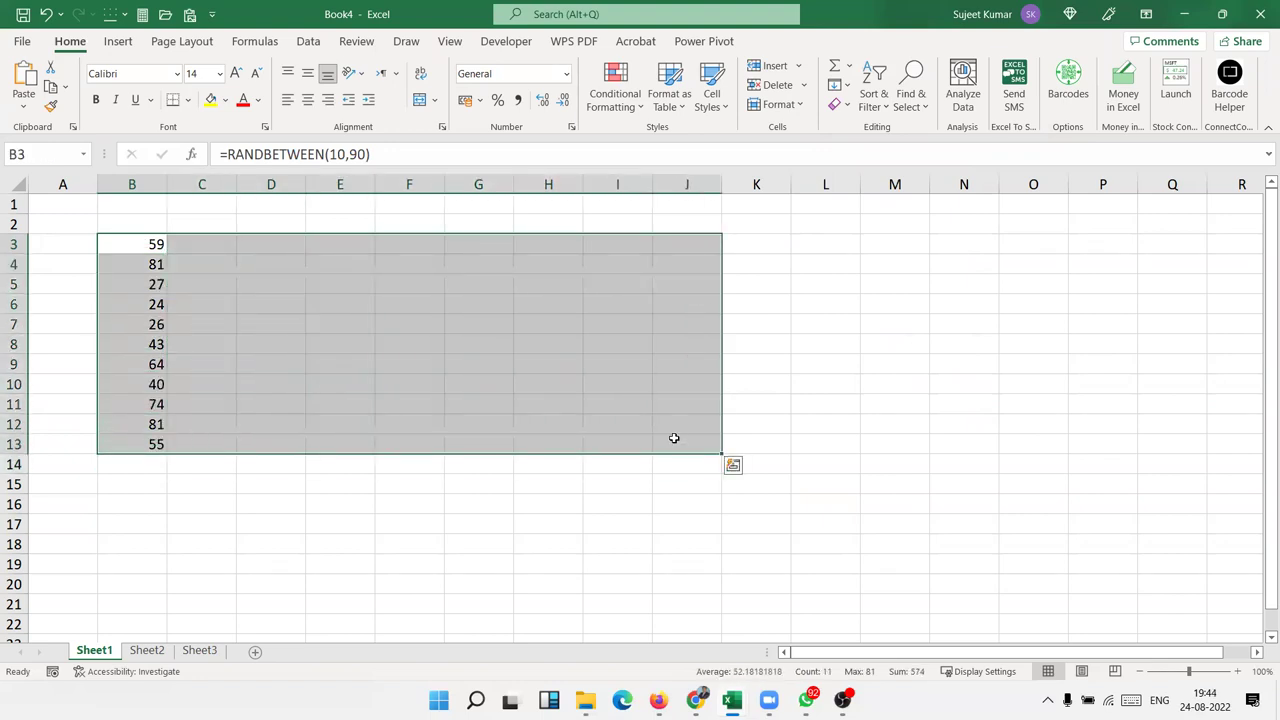
key(ctrl+r)
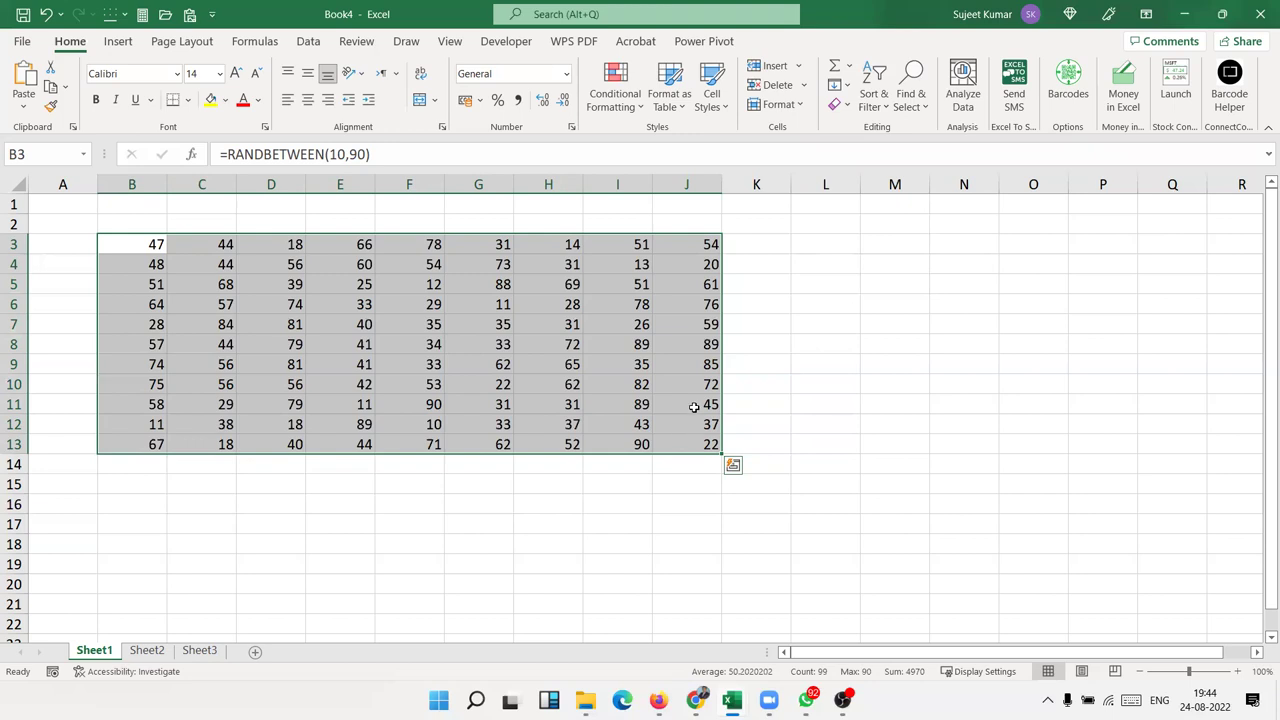
- Use Fill Up to extend the random numbers into row 2, then Fill Left into column A
click(120, 216)
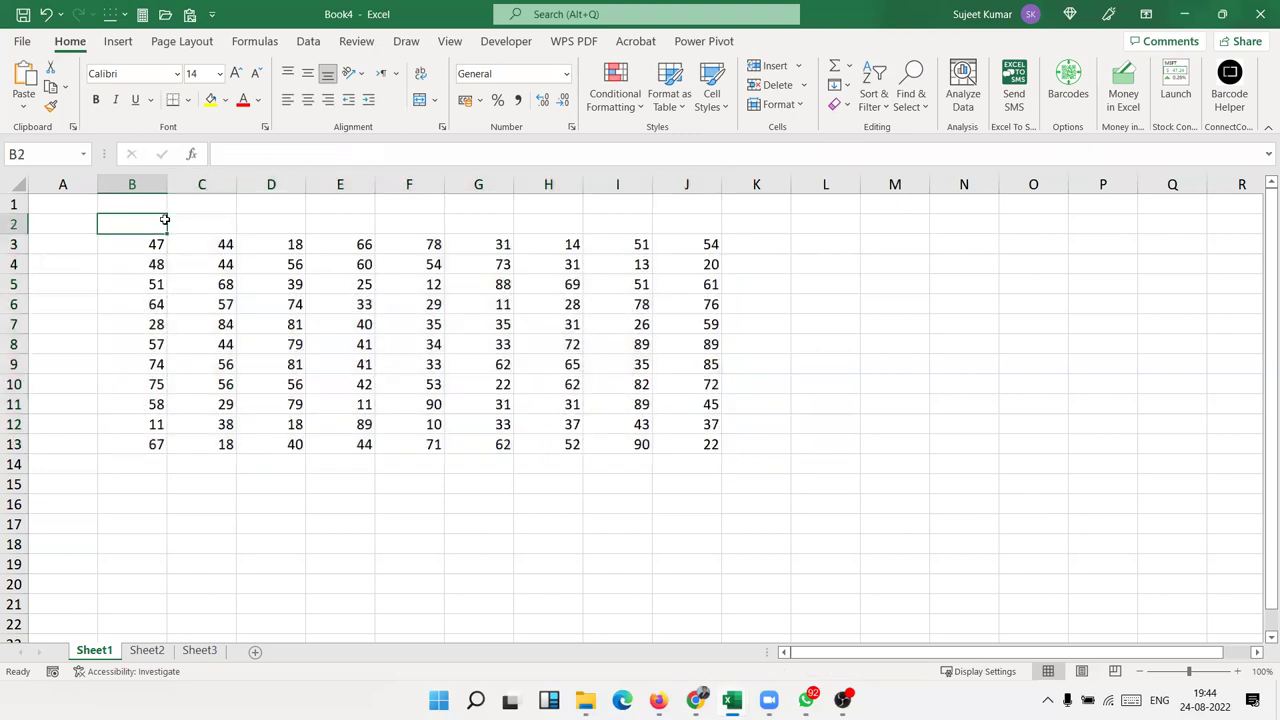
mouse_move(150, 246)
mouse_down()
mouse_move(611, 241)
mouse_move(673, 224)
mouse_up()
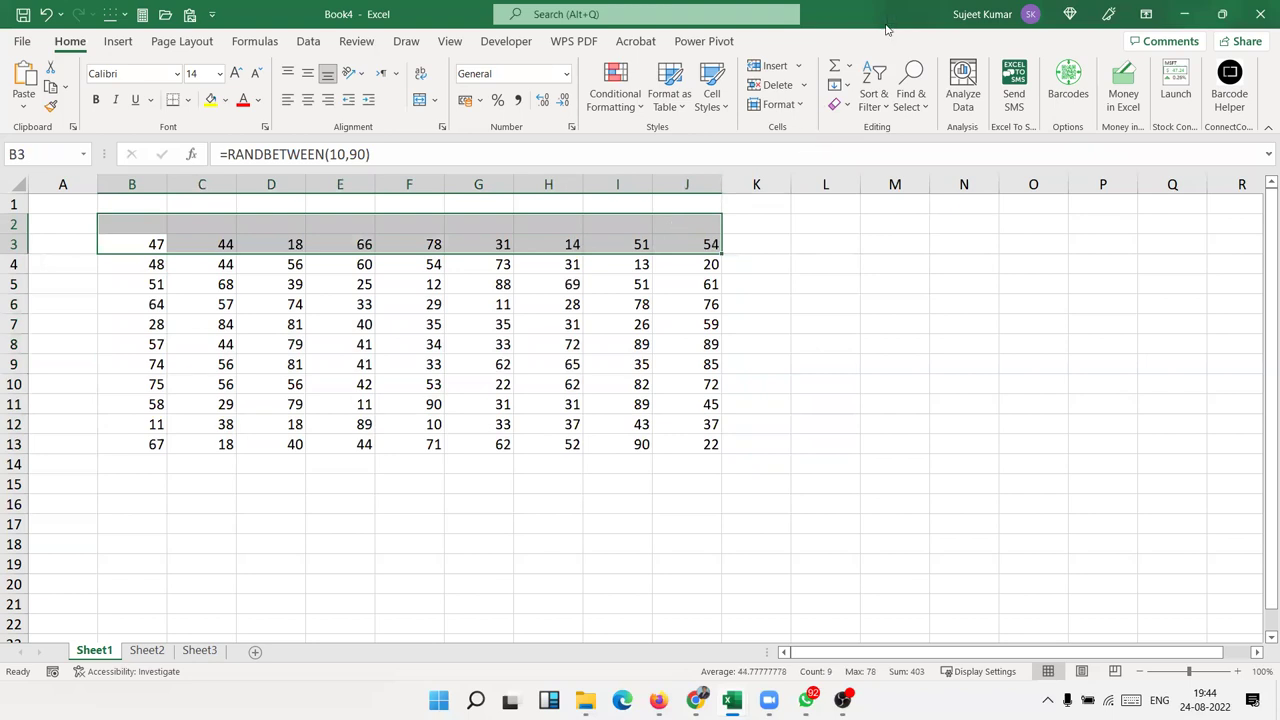
click(840, 85)
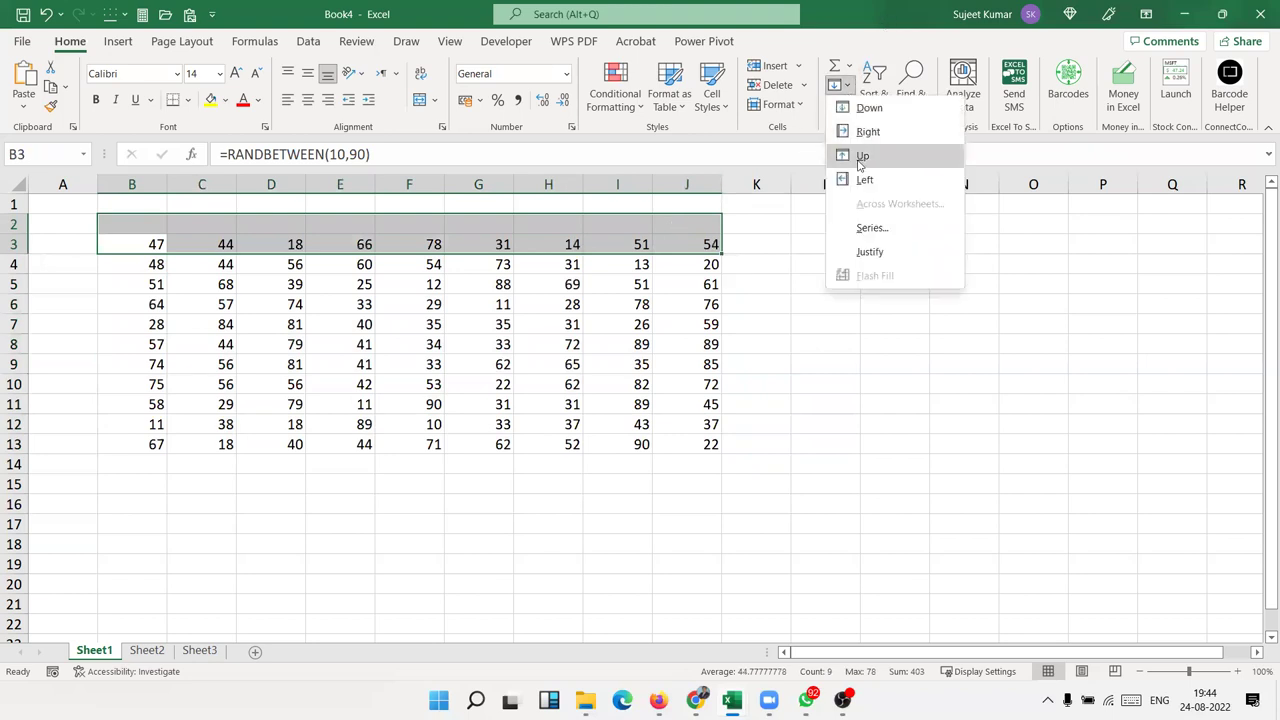
click(862, 155)
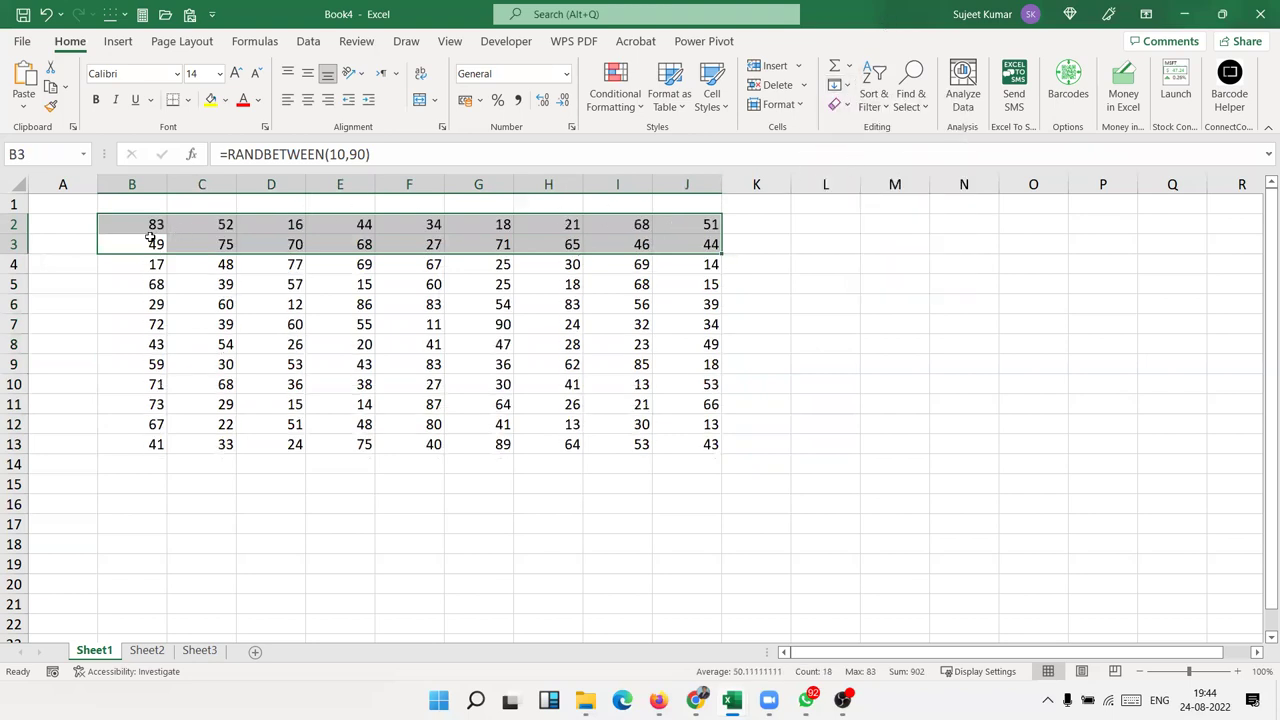
mouse_move(143, 226)
mouse_down()
mouse_move(118, 450)
mouse_move(75, 448)
mouse_up()
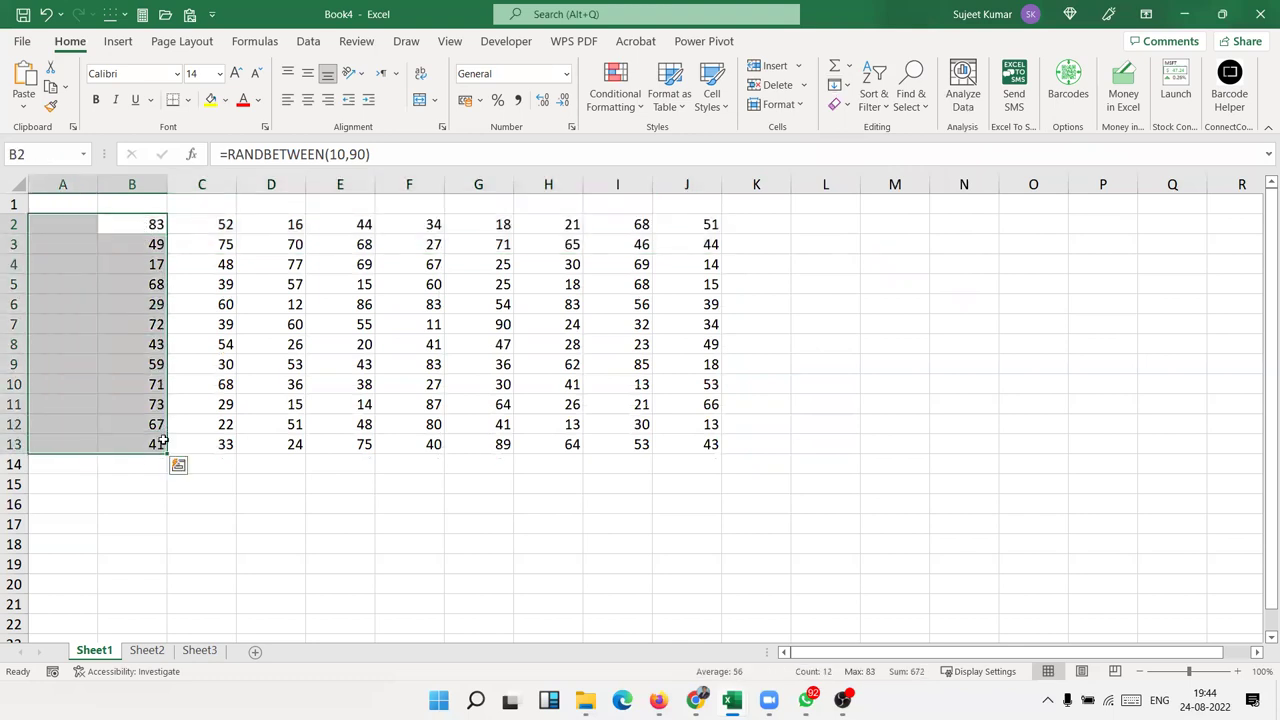
click(840, 85)
click(866, 180)
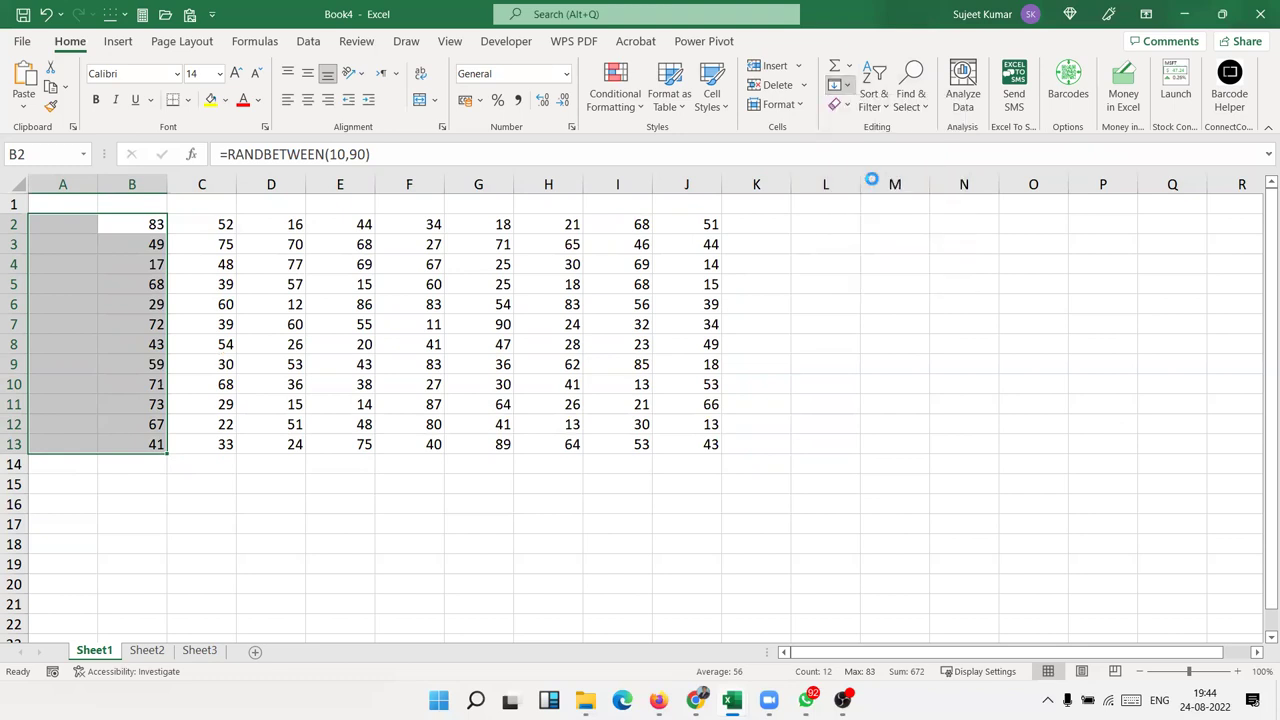
- Delete the A2:J13 random-number block, then select B2:K13
drag(49, 228, 709, 447)
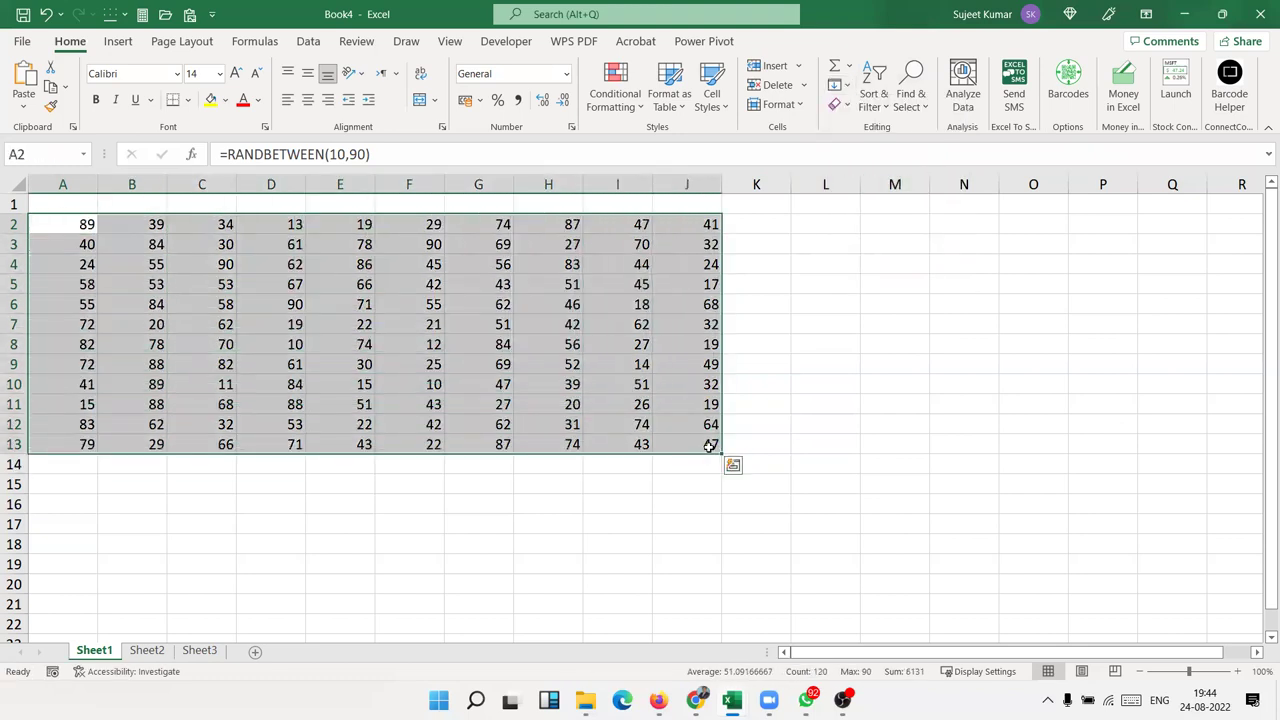
key(Delete)
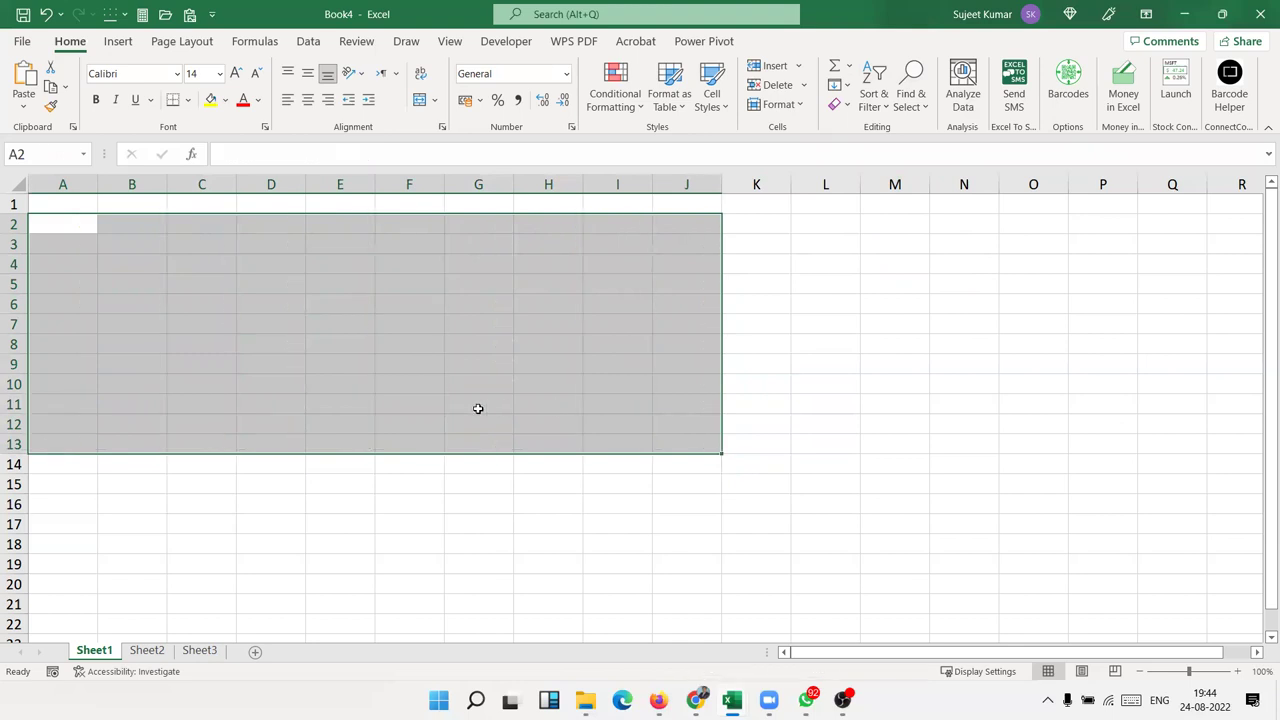
click(112, 222)
drag(126, 222, 743, 449)
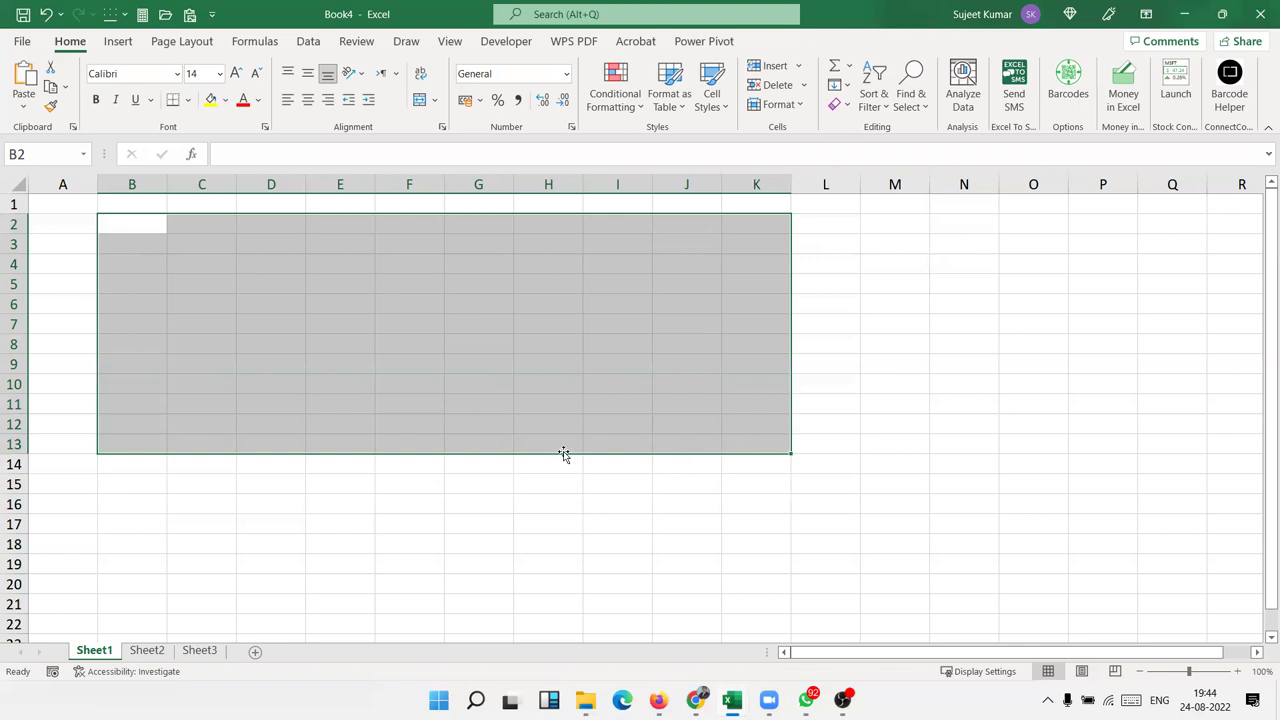
text(=)
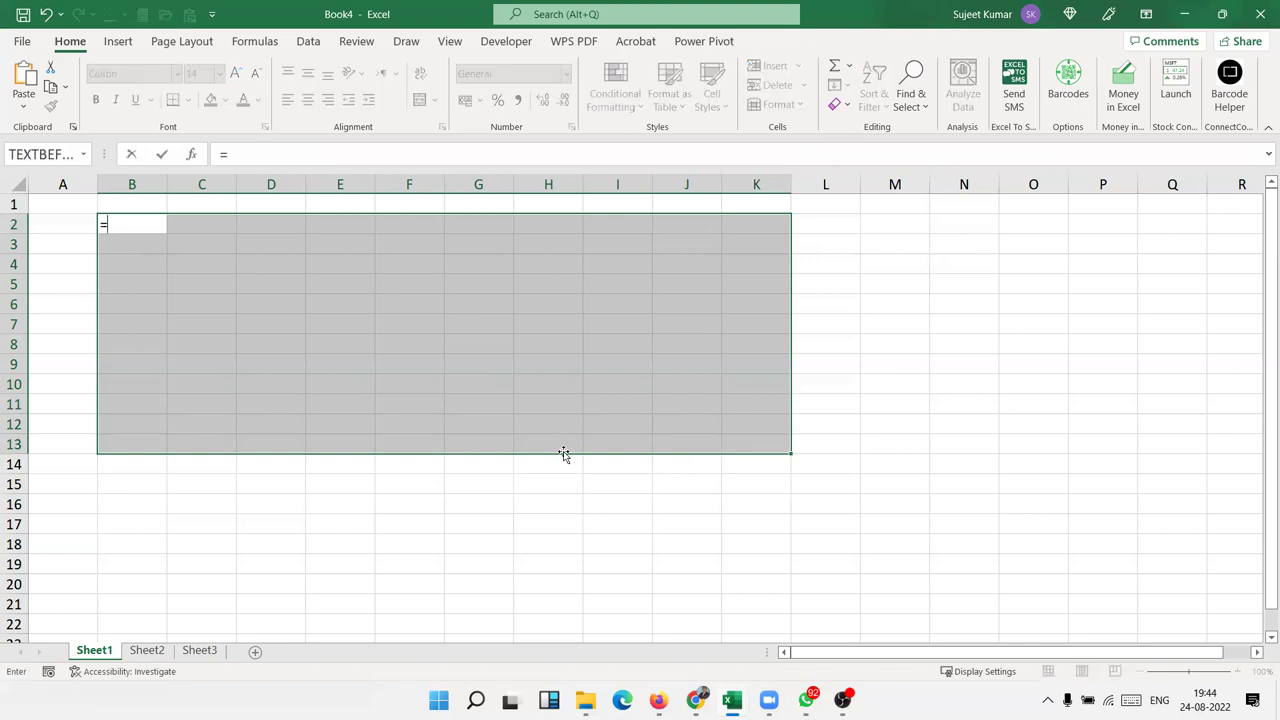
text(ra)
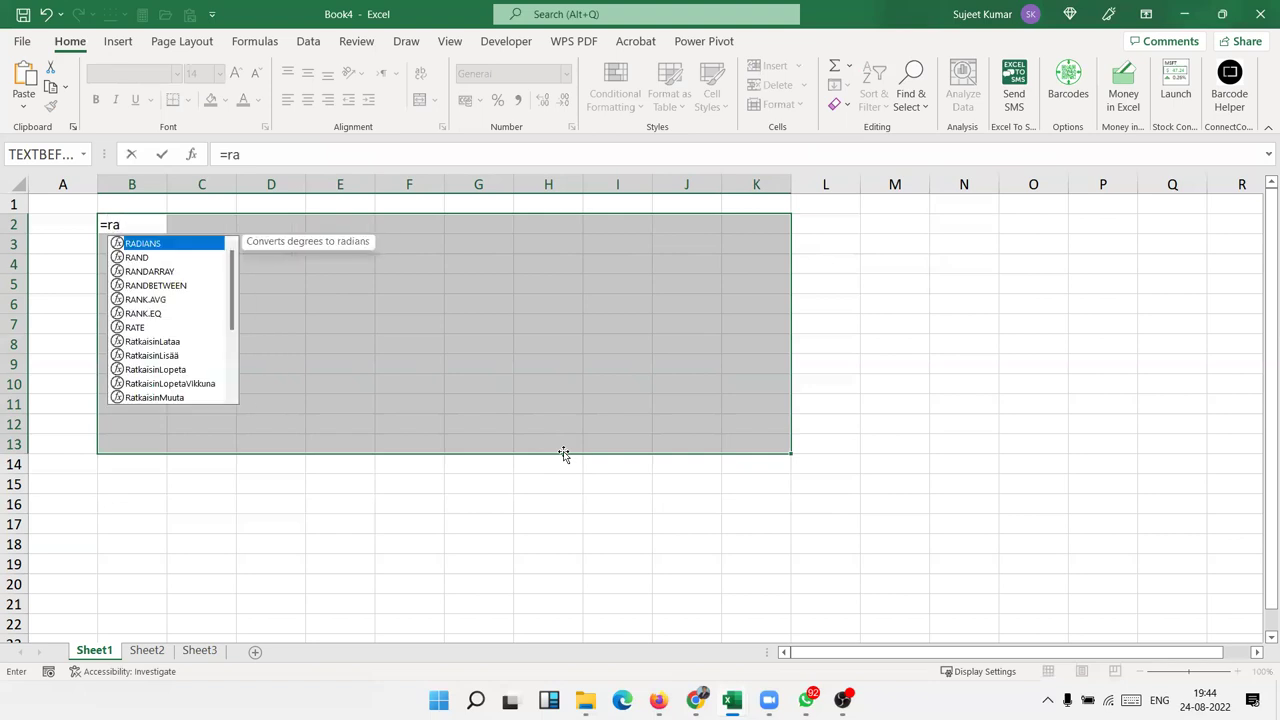
key(Down)
key(Down)
key(Down)
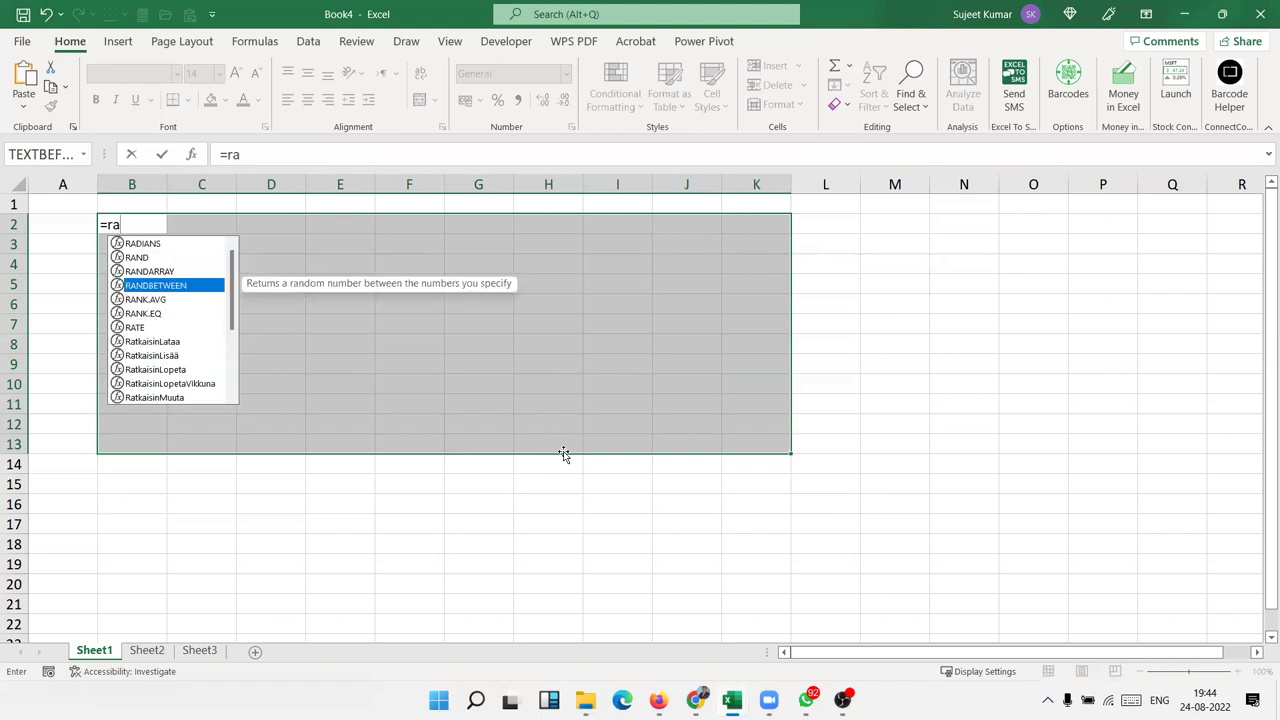
key(Tab)
text(10)
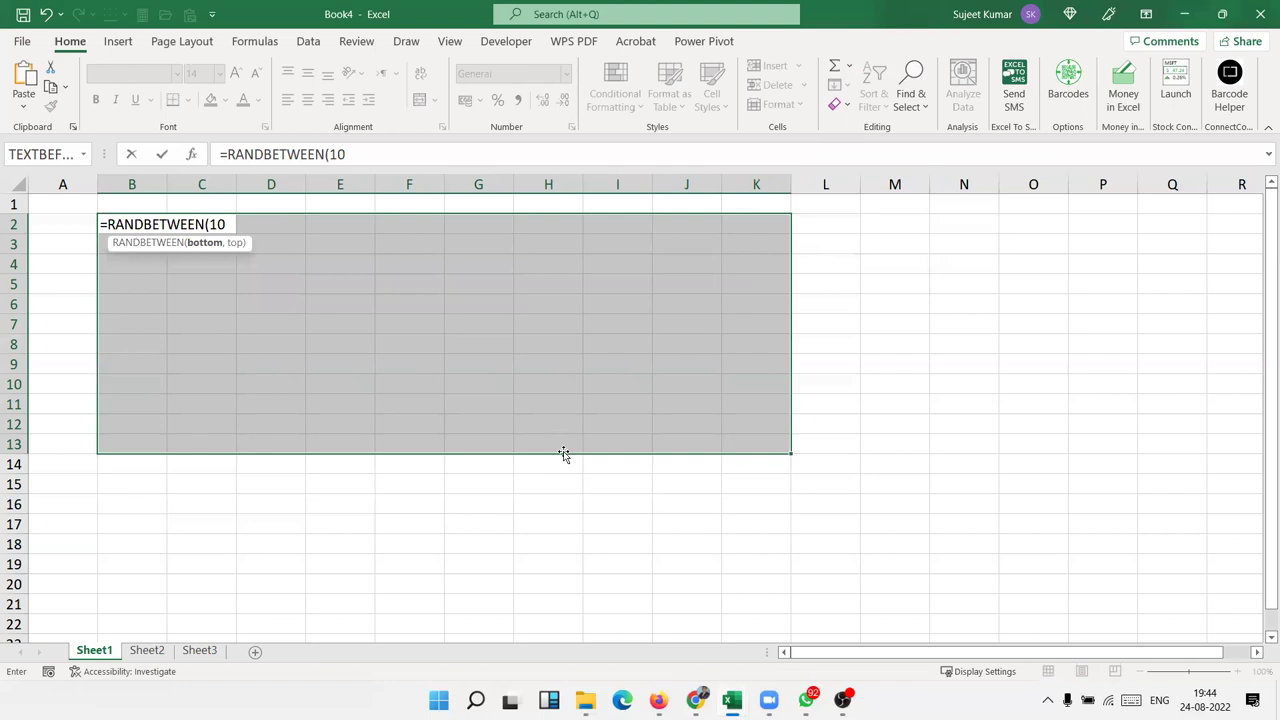
text(,90))
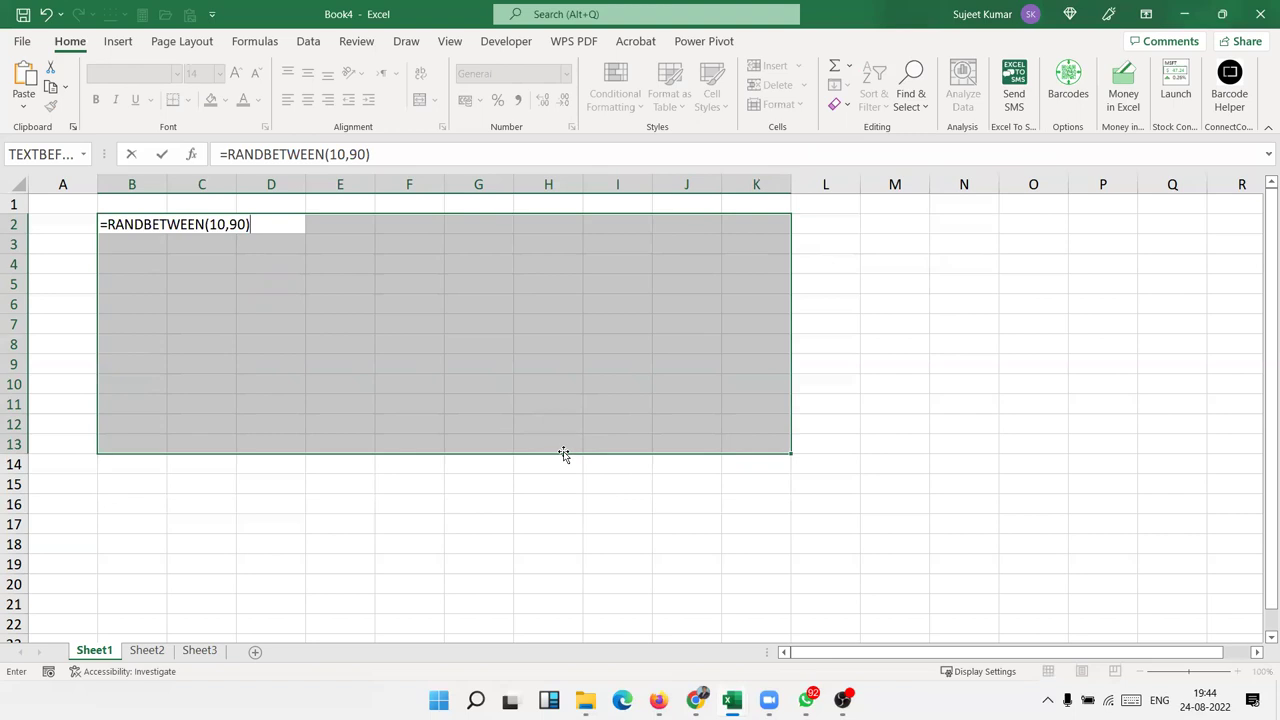
key(ctrl+Return)
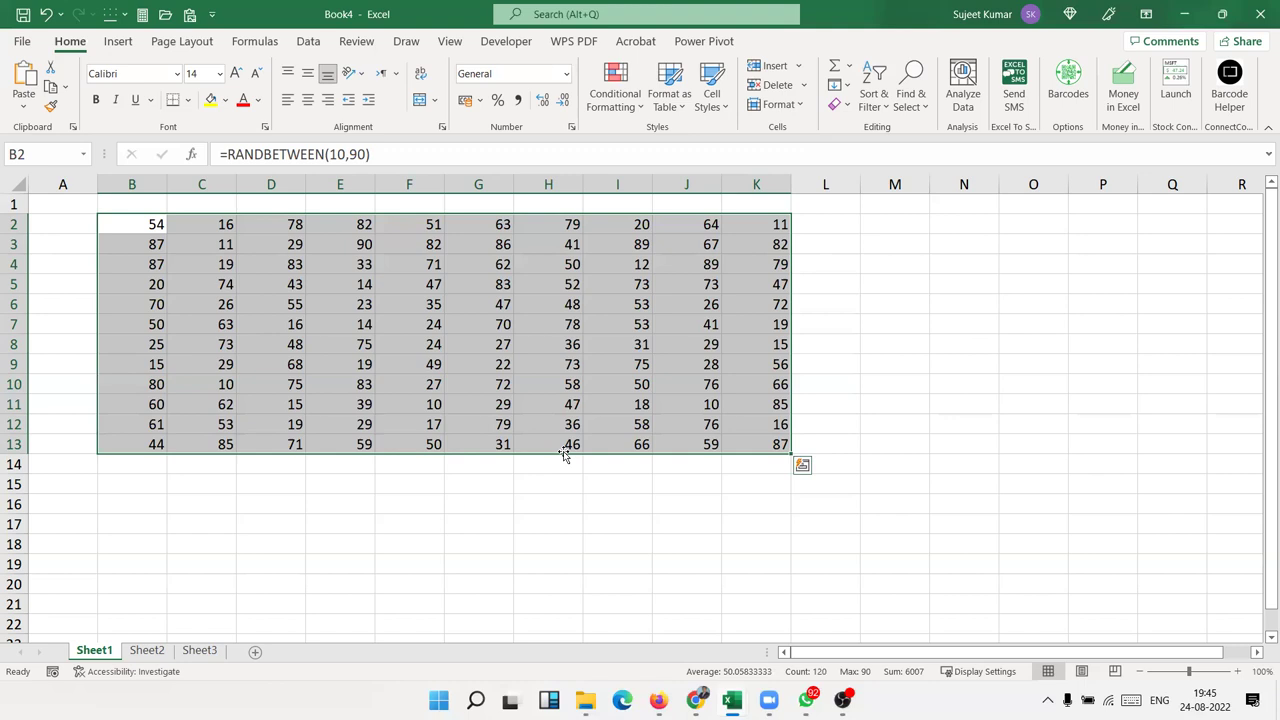
key(Delete)
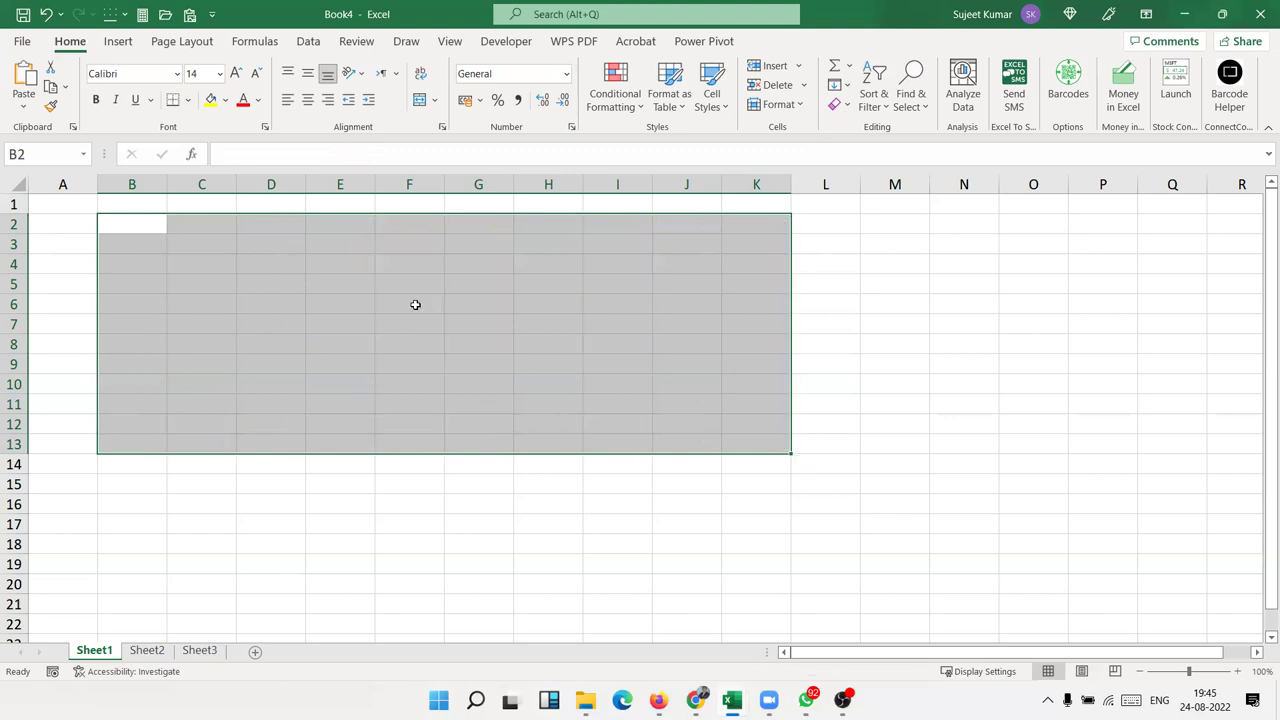
click(335, 263)
drag(335, 263, 770, 455)
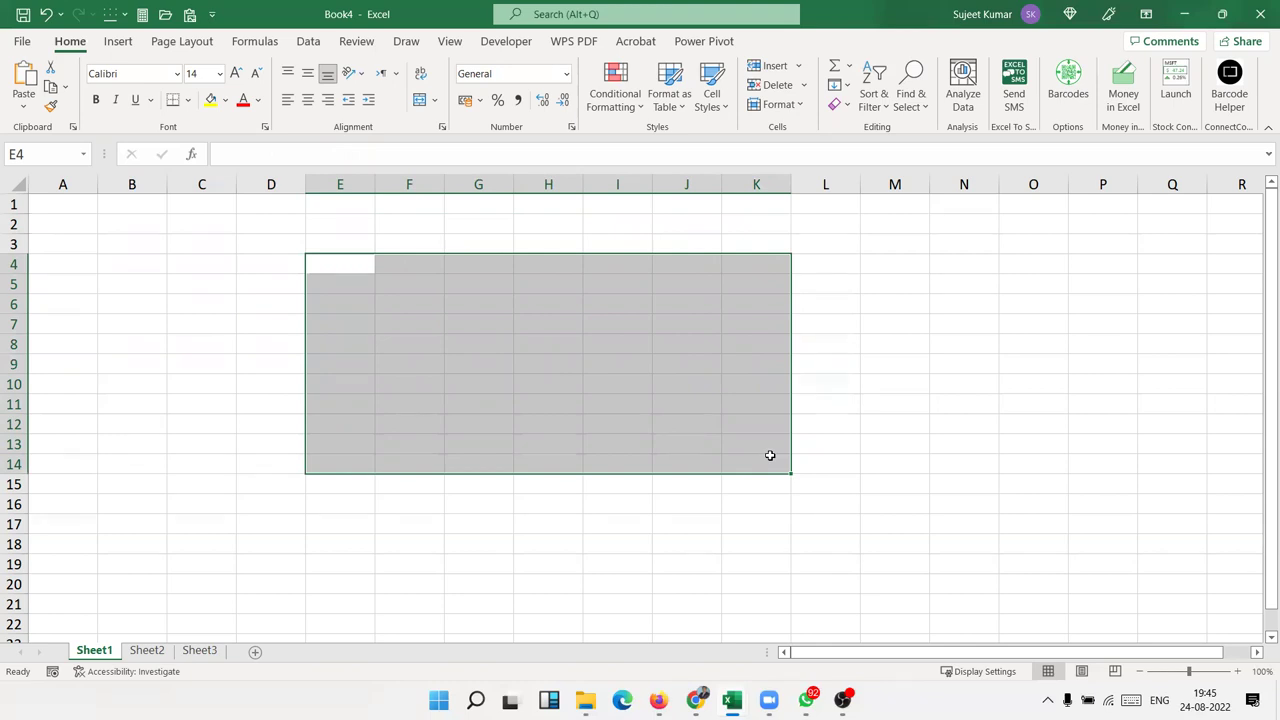
text(500)
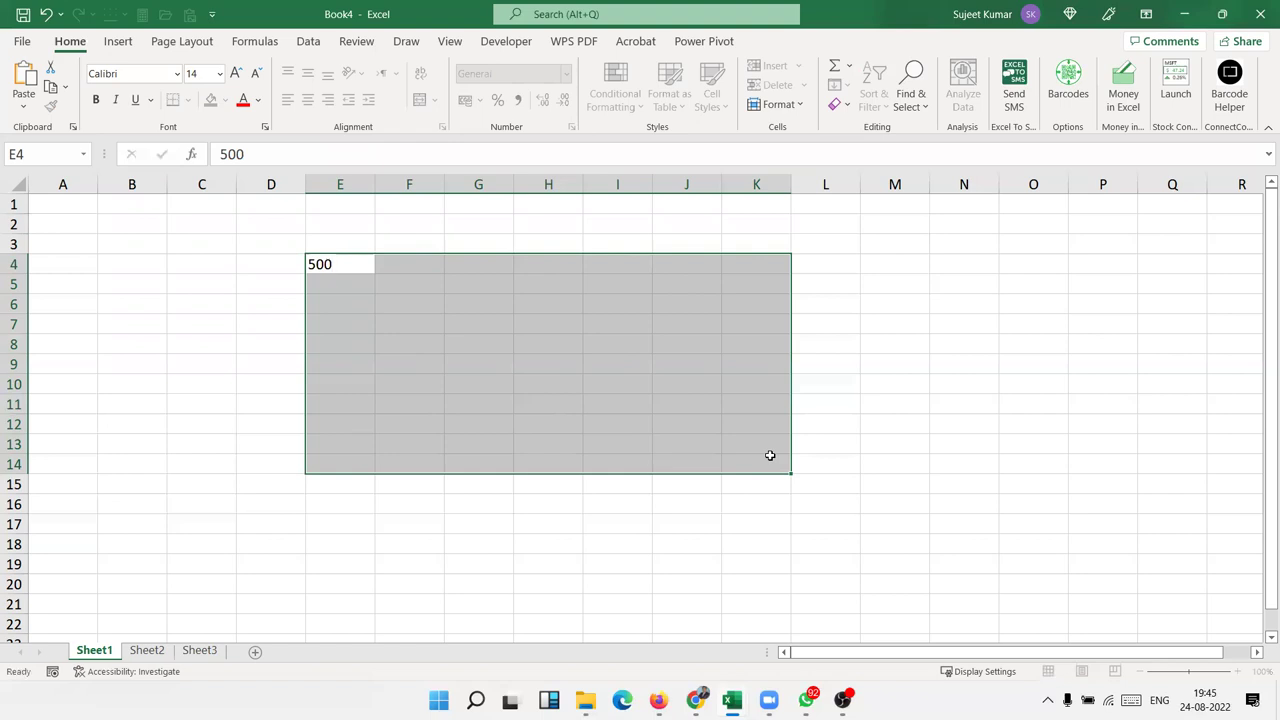
key(Return)
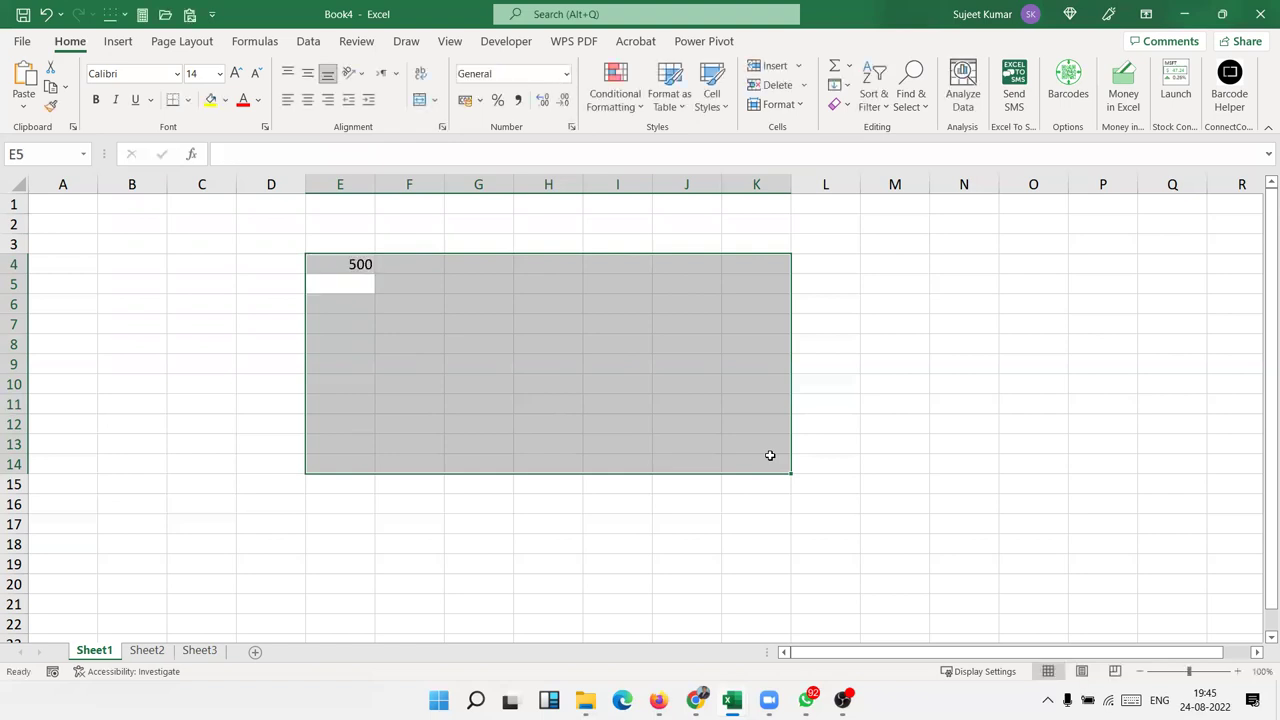
text(500)
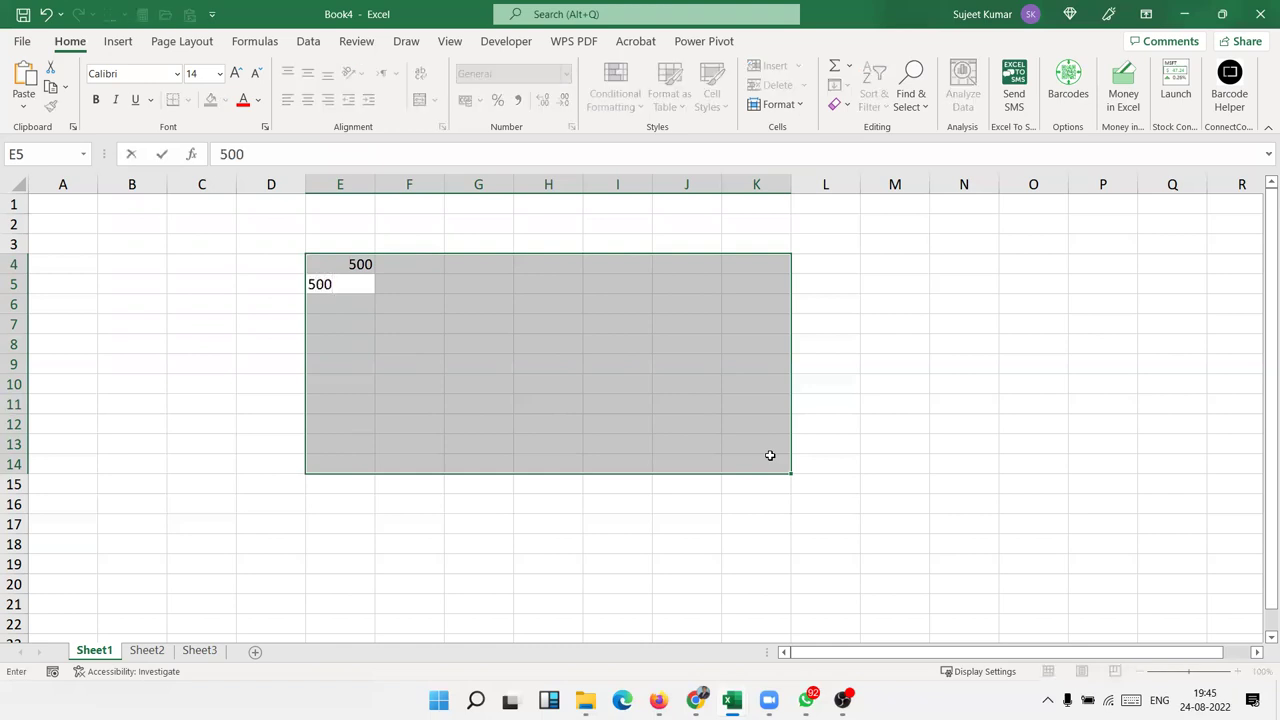
key(ctrl+Return)
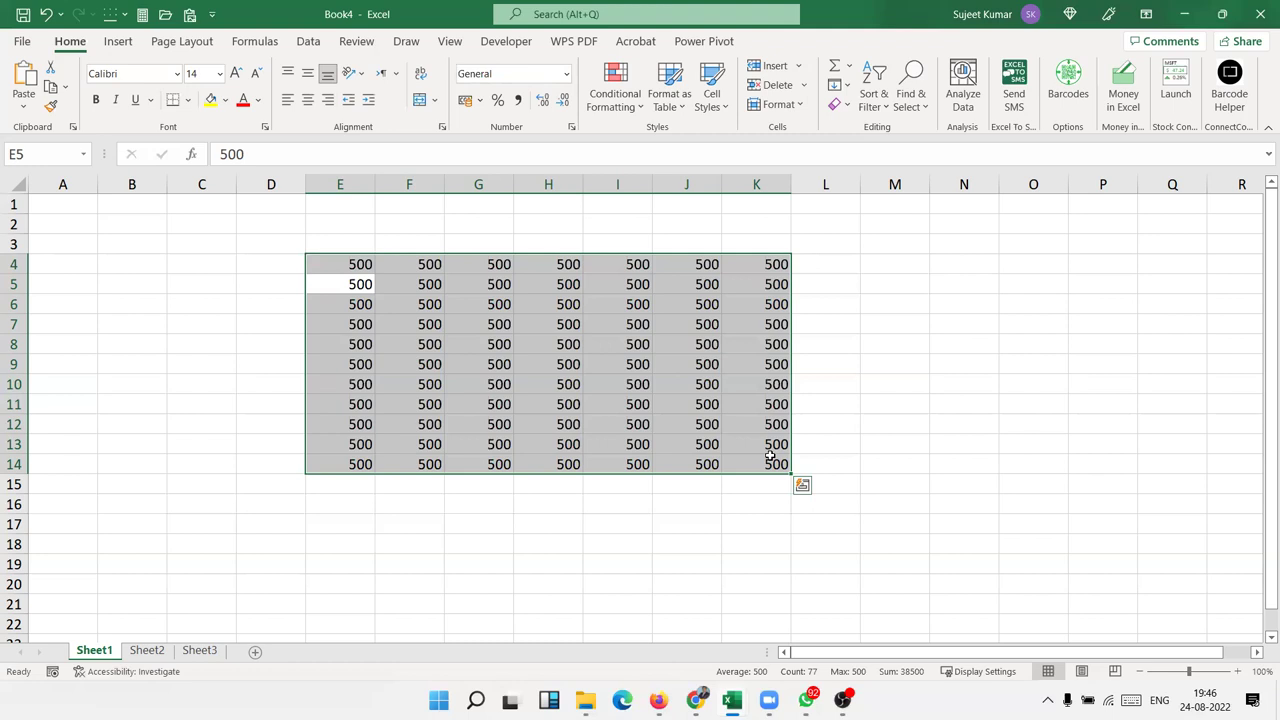
key(Delete)
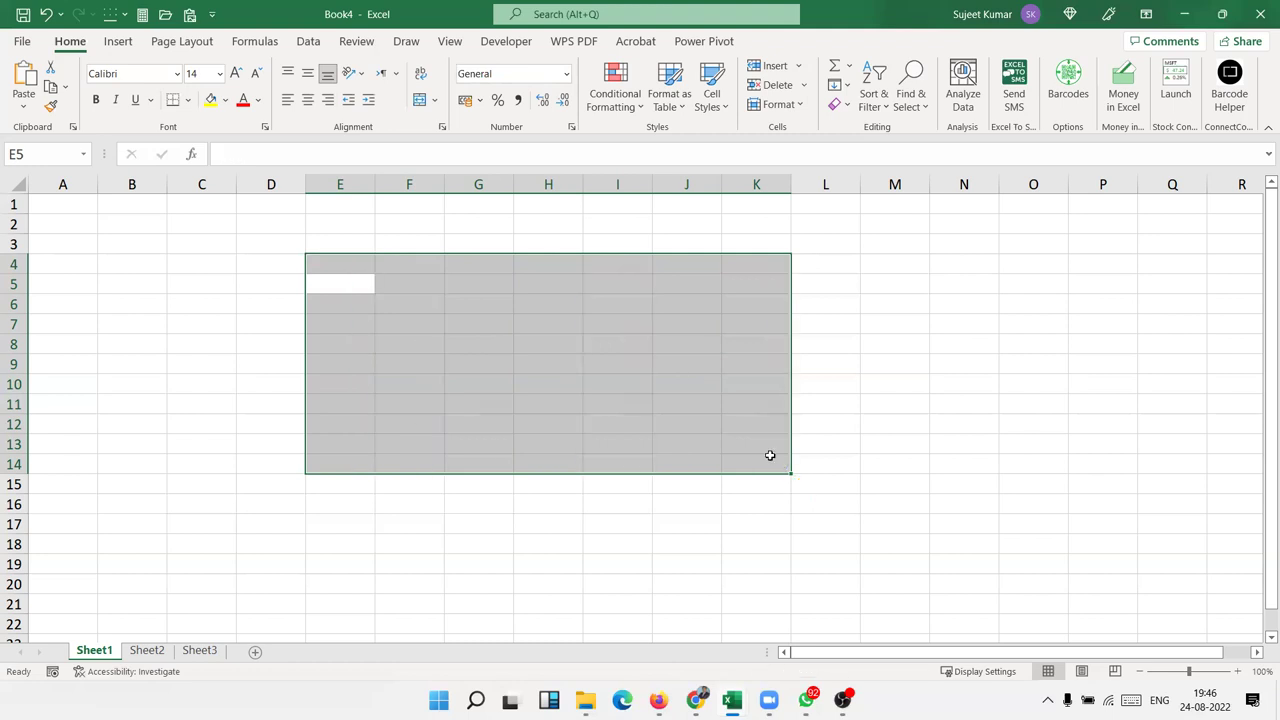
- Enter 1 and 2 in A1:A2, try dragging the pattern down, then delete the extra values
key(Up)
key(Left)
key(Left)
key(Left)
key(Left)
key(Up)
key(Up)
key(Up)
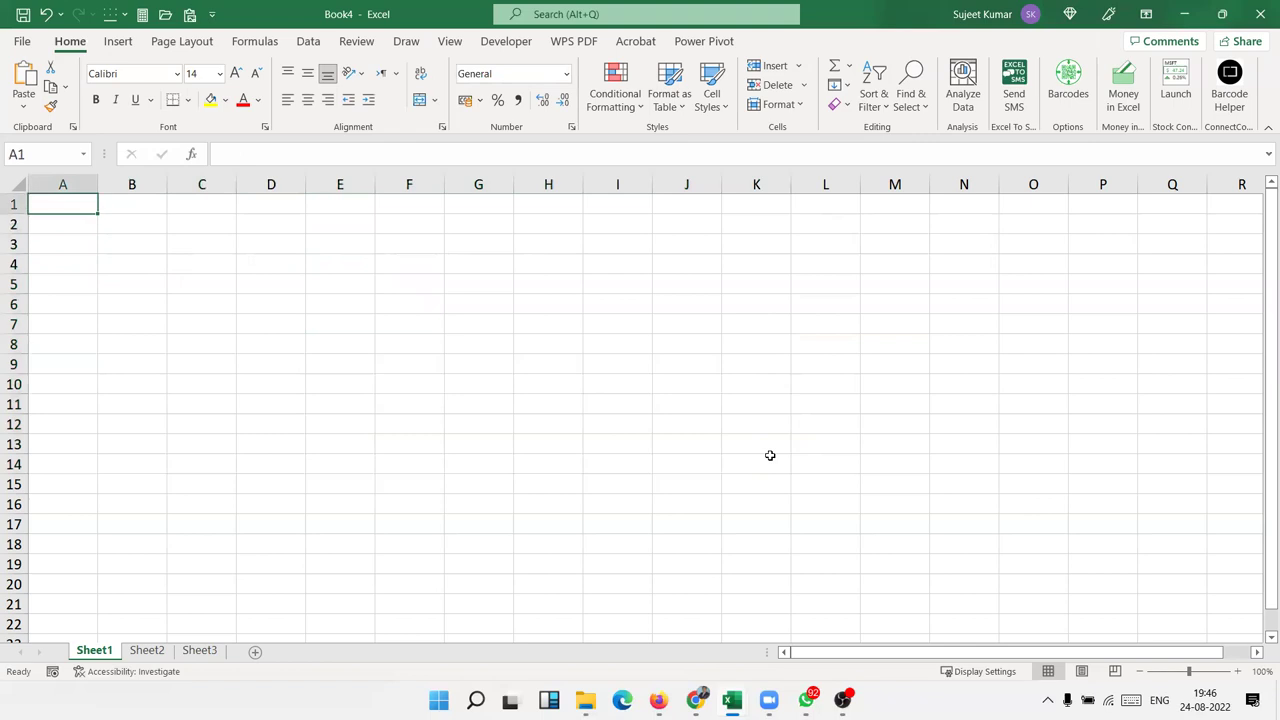
text(1)
key(Return)
text(2)
key(Return)
key(Up)
key(Up)
key(shift+Down)
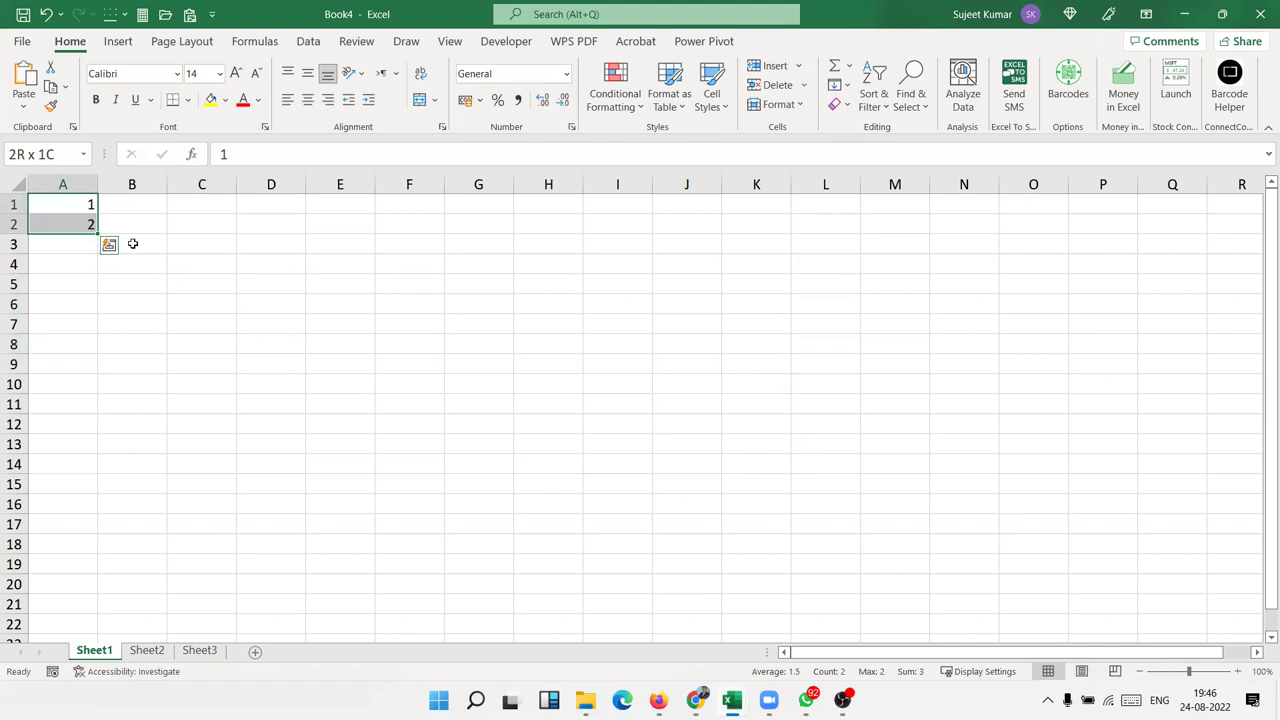
mouse_move(97, 232)
mouse_down()
mouse_move(96, 507)
mouse_move(89, 223)
mouse_up()
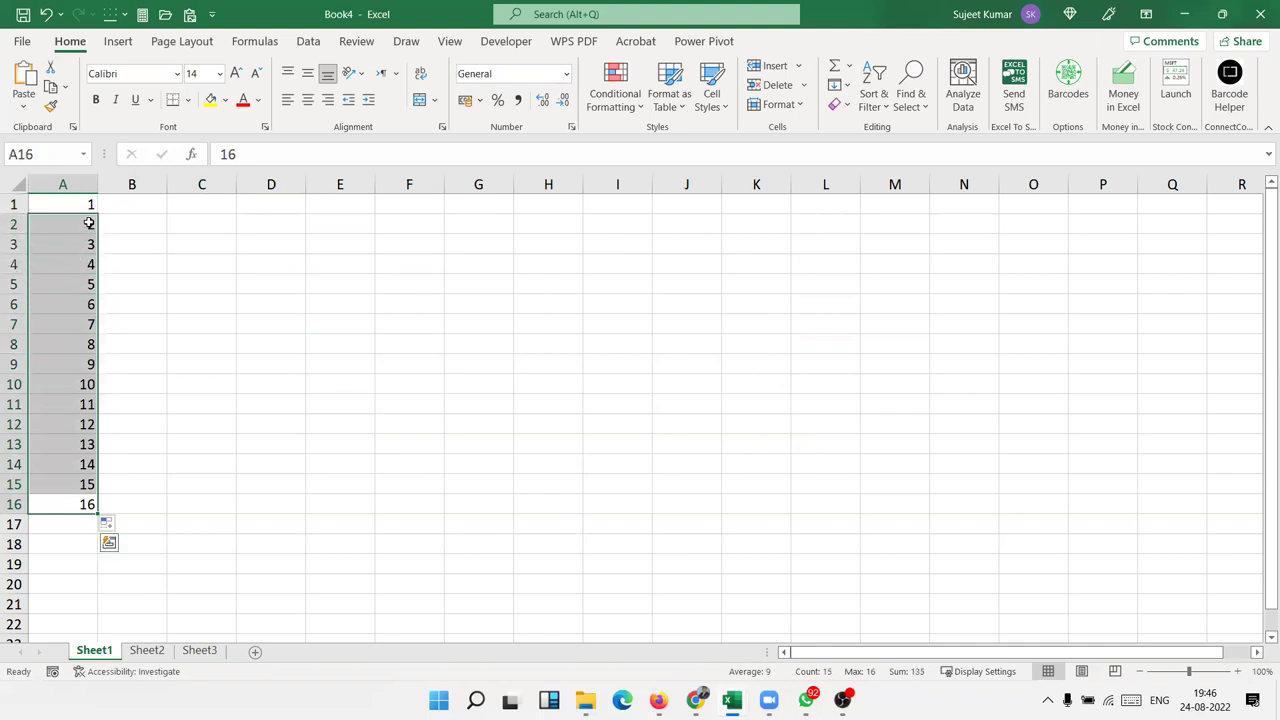
key(Delete)
- Fill A1:A14 with a linear series that stops at 10
drag(71, 206, 70, 465)
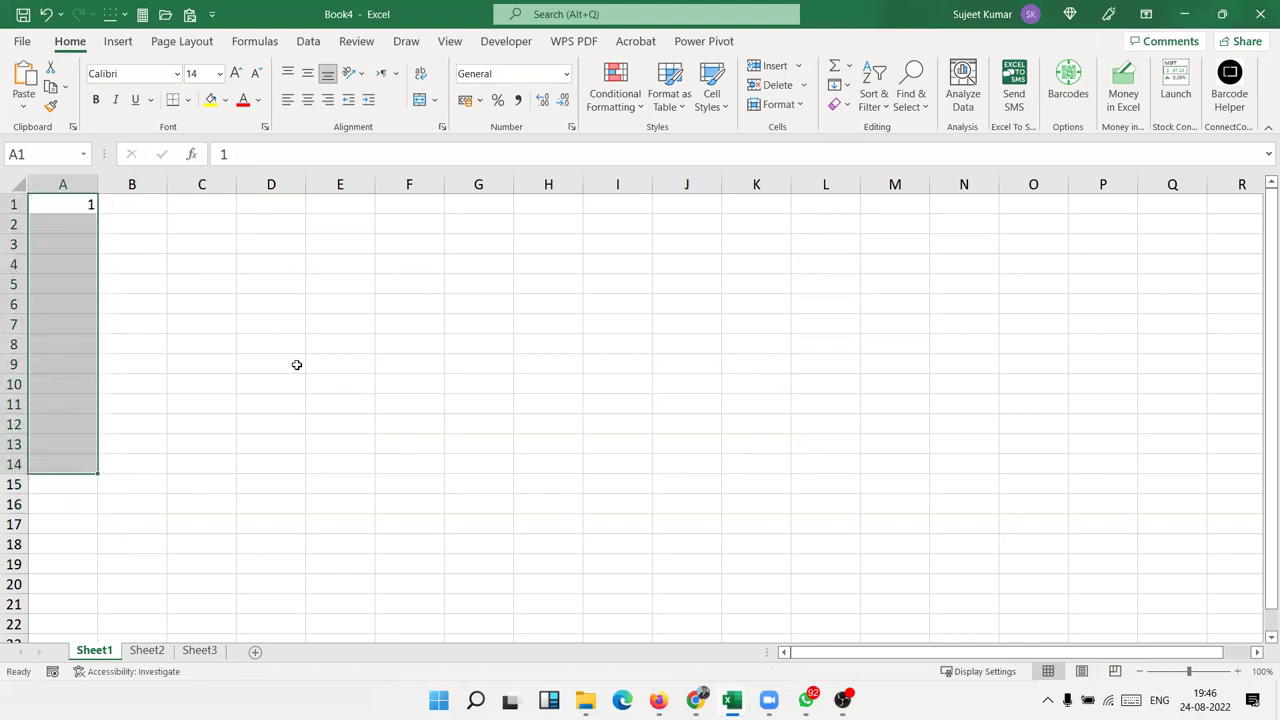
click(848, 88)
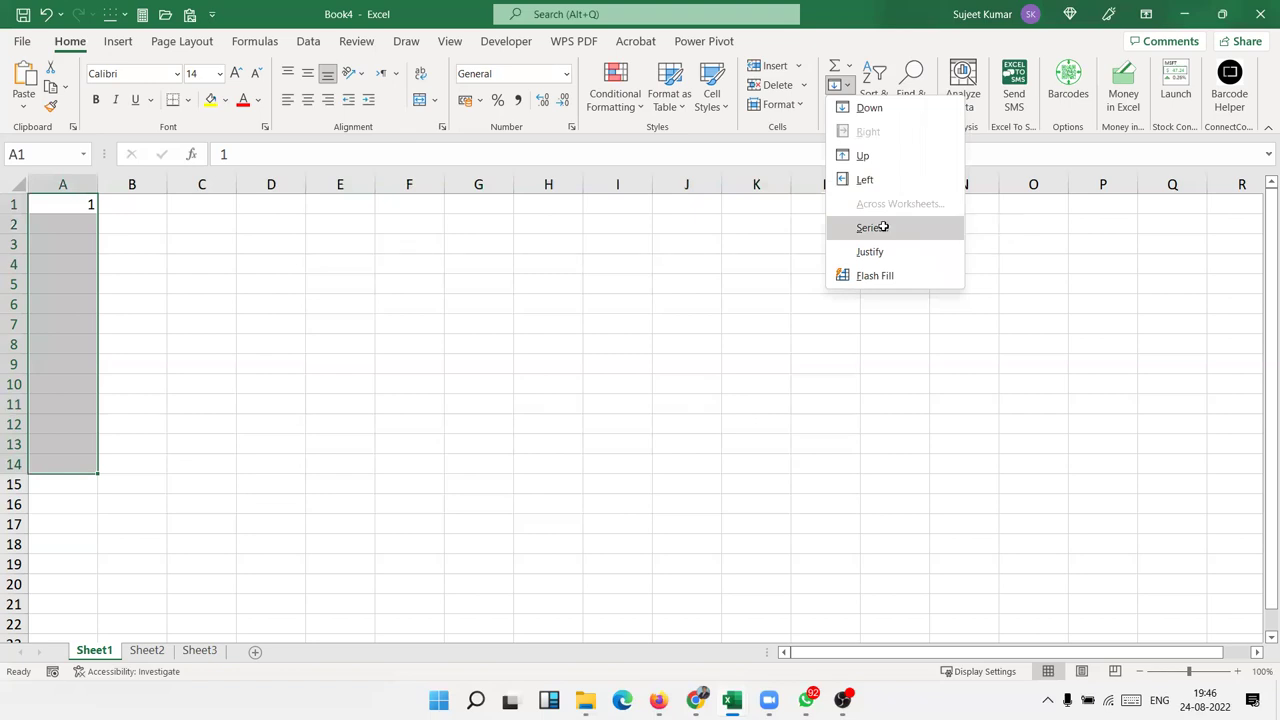
click(884, 230)
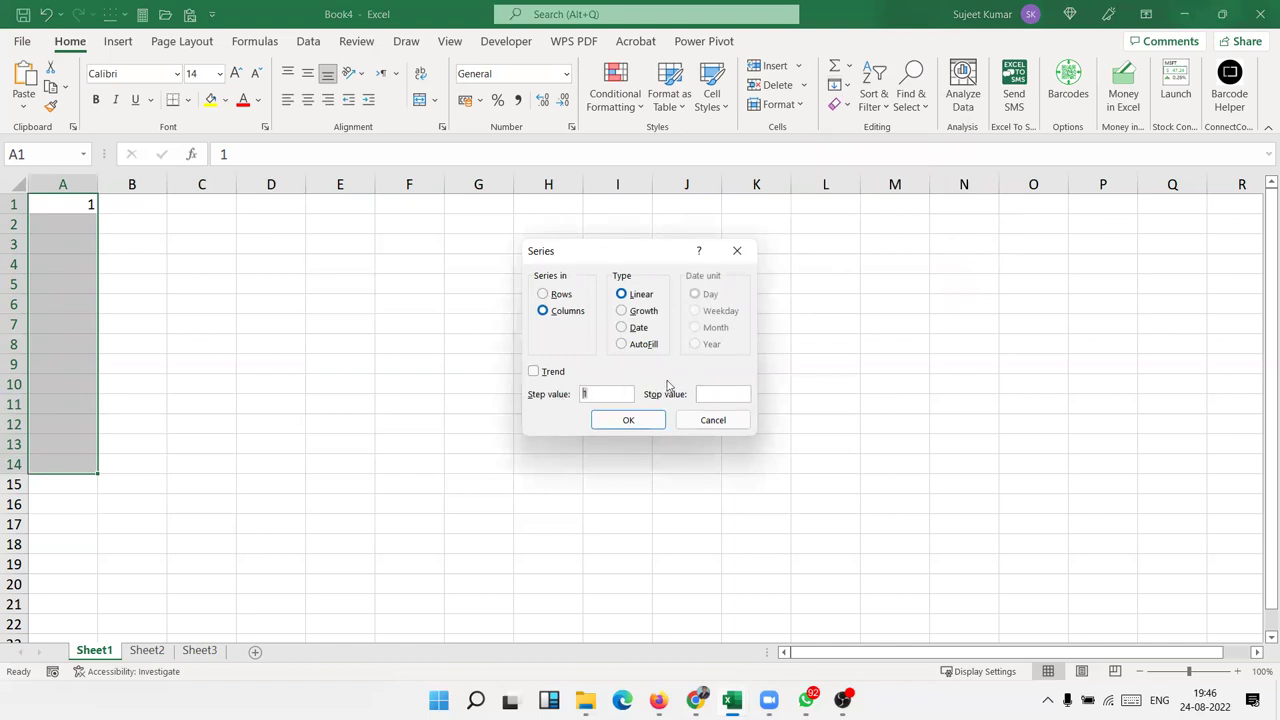
click(720, 391)
text(10)
click(652, 422)
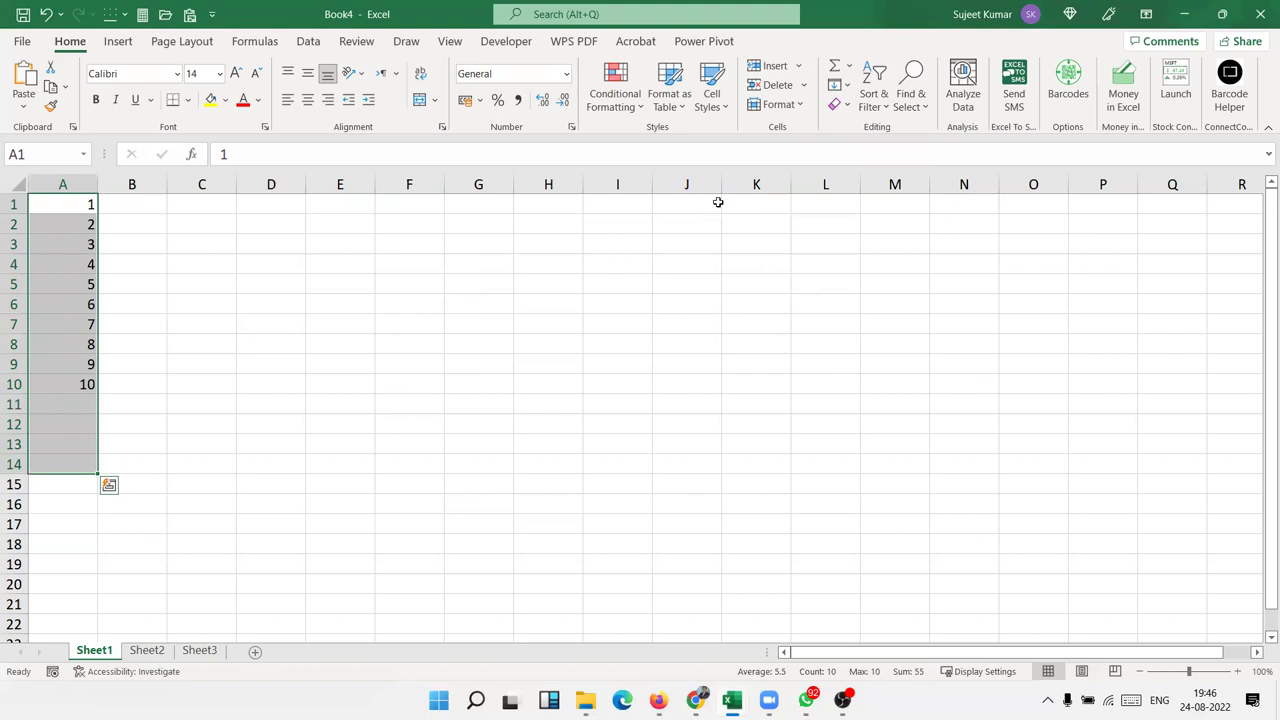
- Rerun Fill > Series with a step value of 2
click(838, 85)
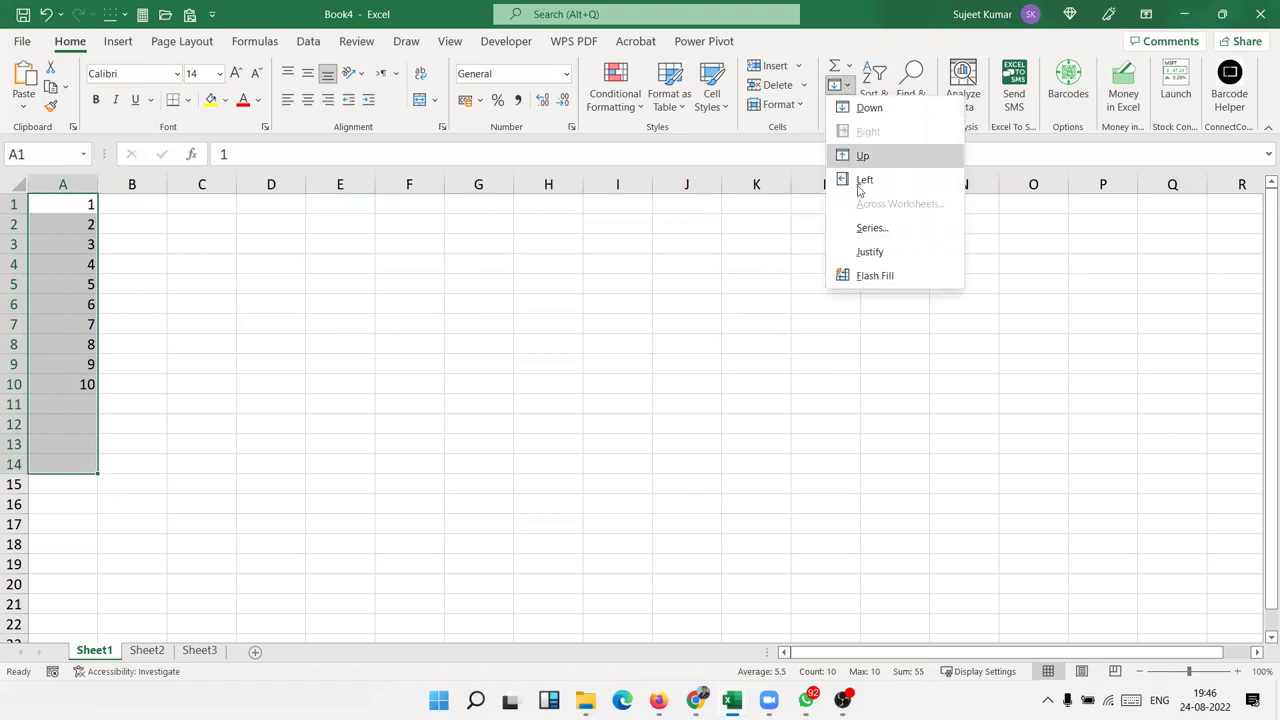
click(872, 228)
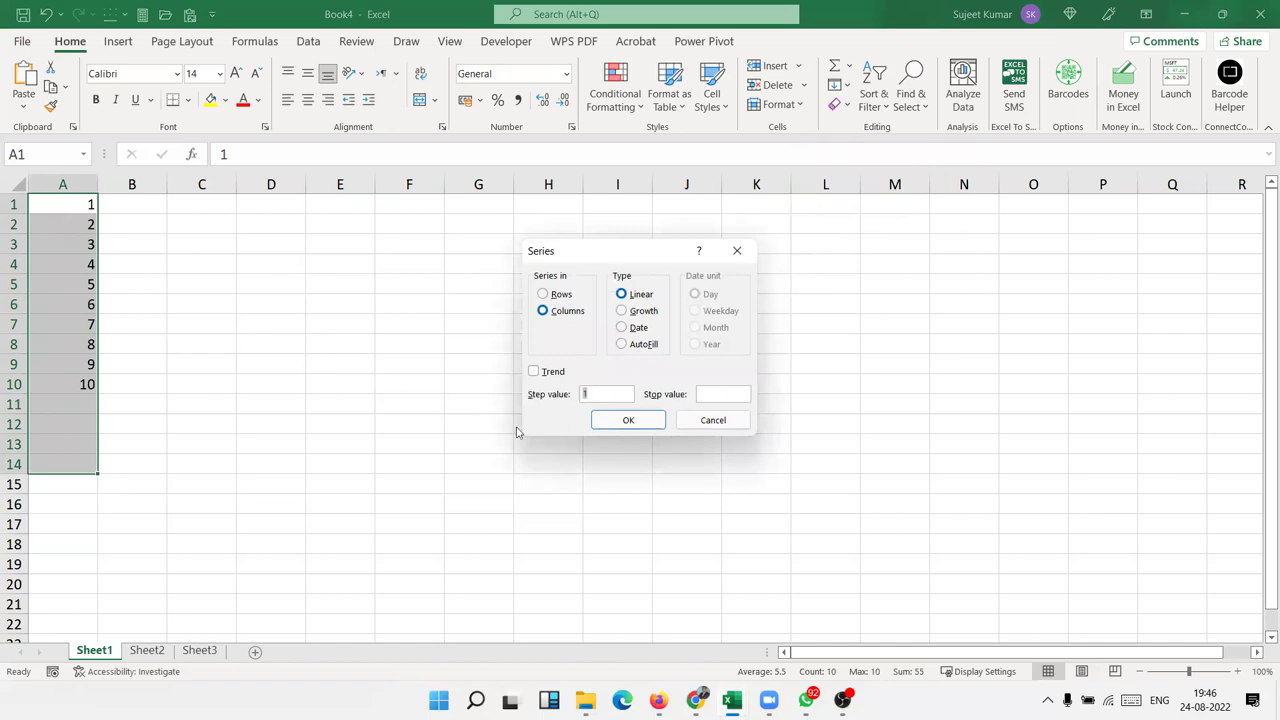
text(2)
click(636, 423)
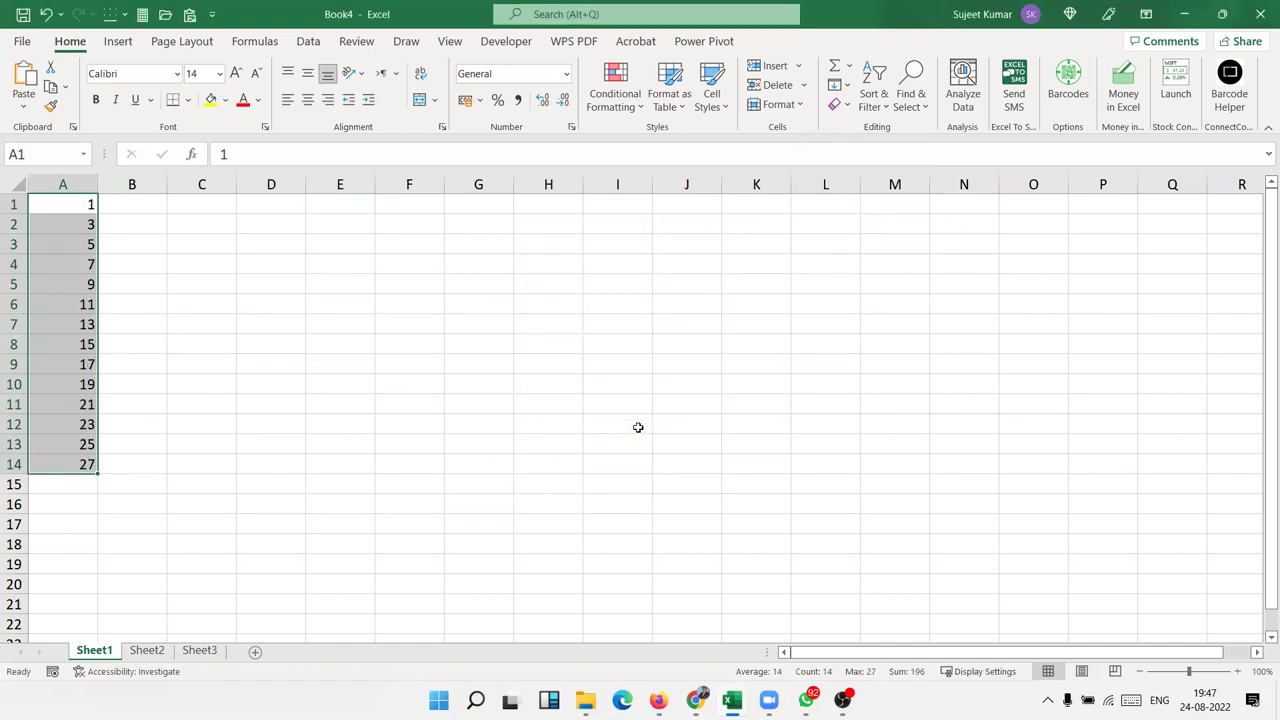
- Run Fill > Series as a Growth type with step value 2
click(840, 85)
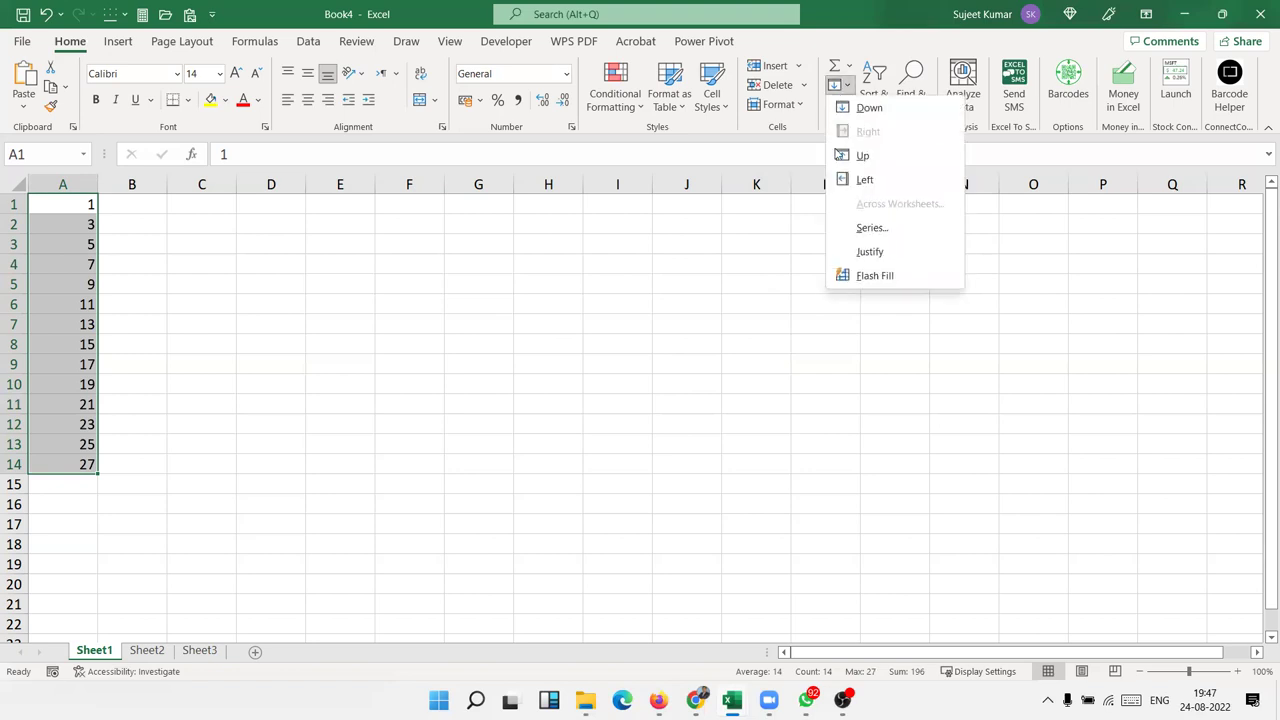
click(871, 227)
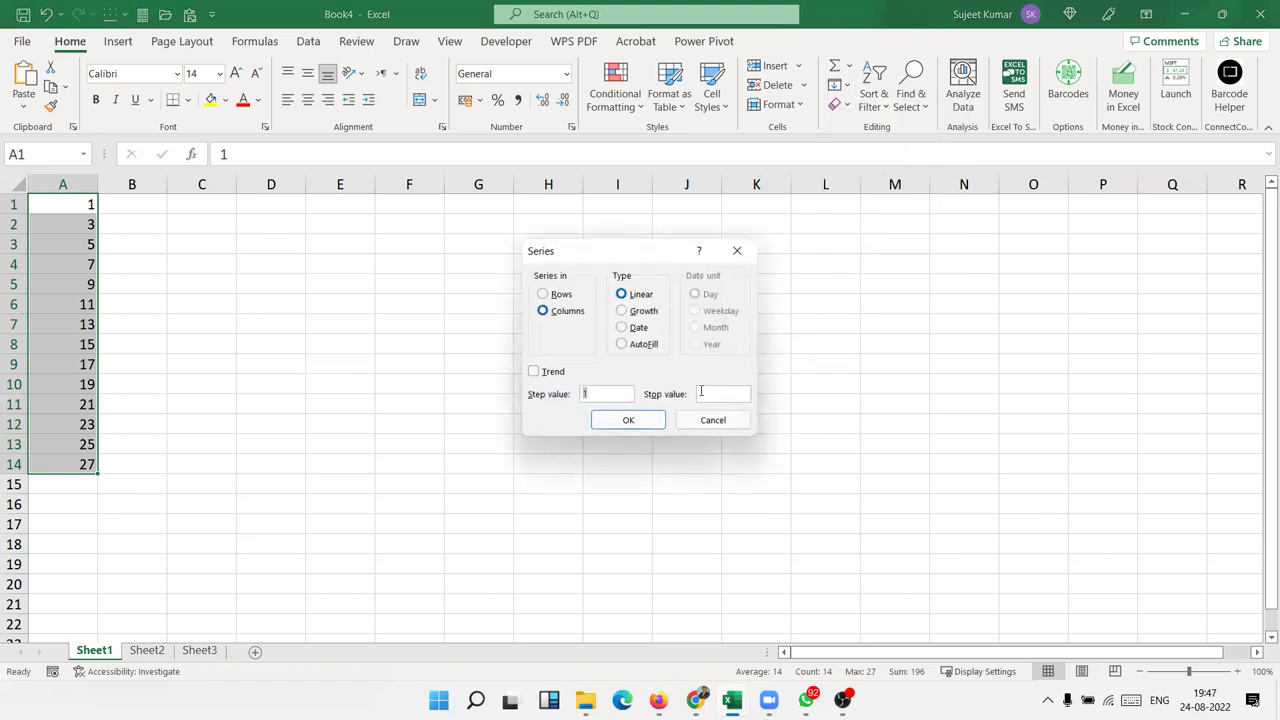
click(701, 392)
click(649, 312)
double_click(609, 394)
text(2)
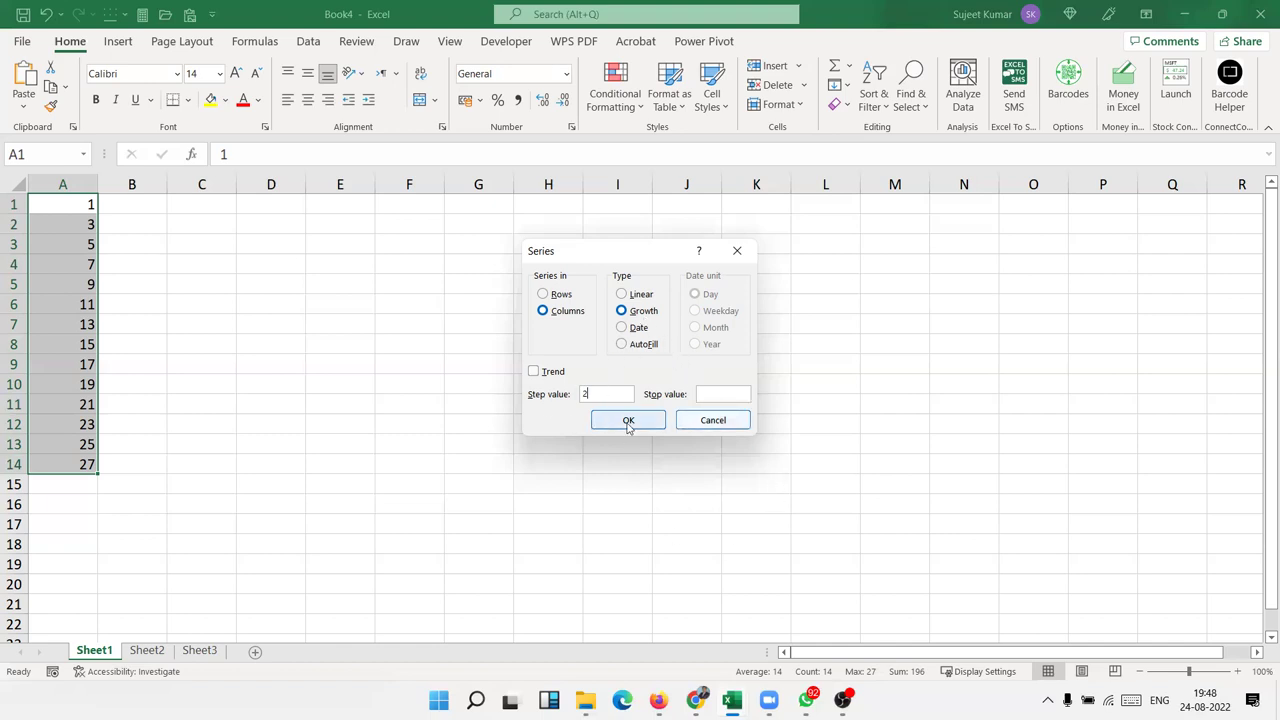
click(628, 421)
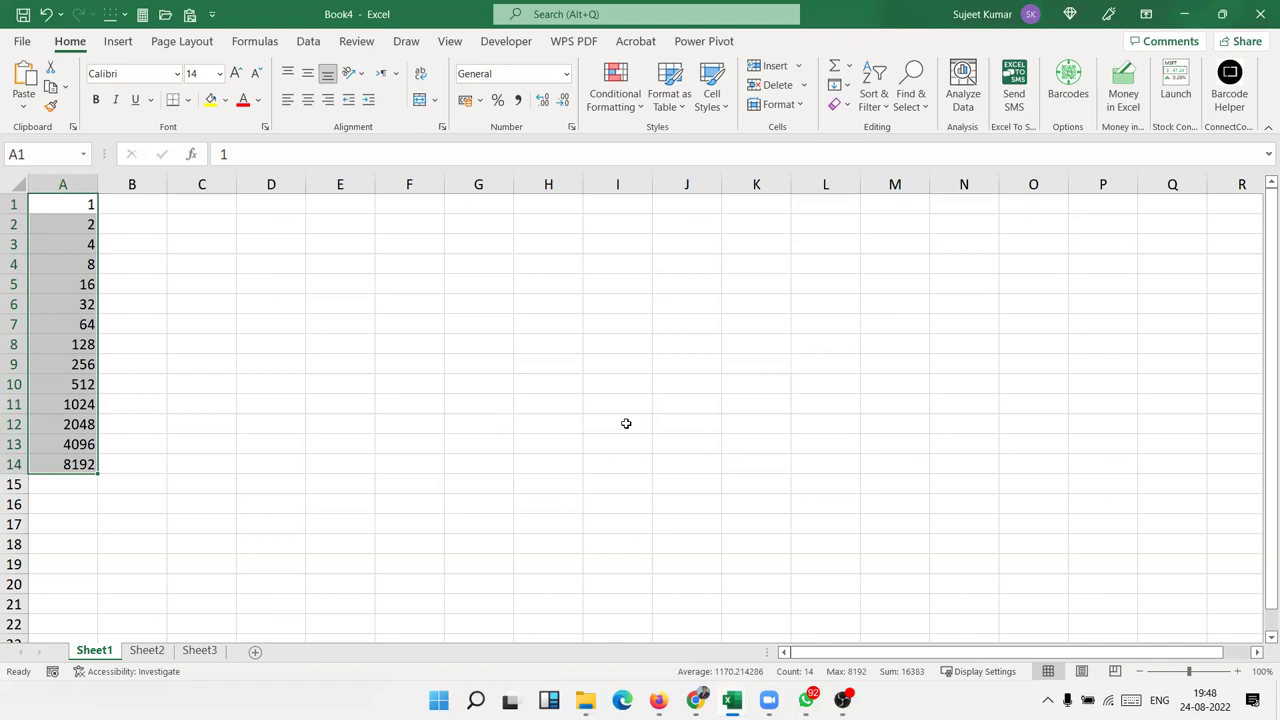
- Reselect cells A1 through A14 starting from A1
click(79, 304)
click(73, 207)
key(ctrl+shift+Down)
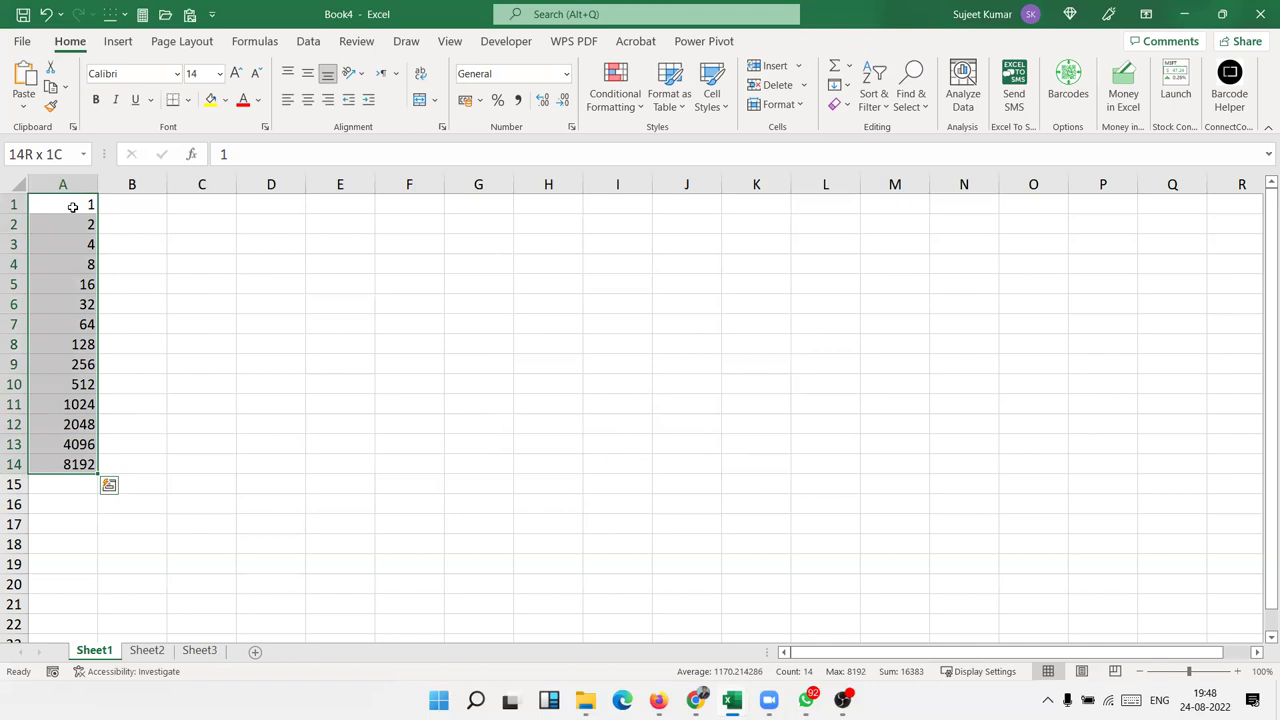
- Replace the growth series with the date 1/8 in A1; try dragging it down, then undo
key(Delete)
text(1)
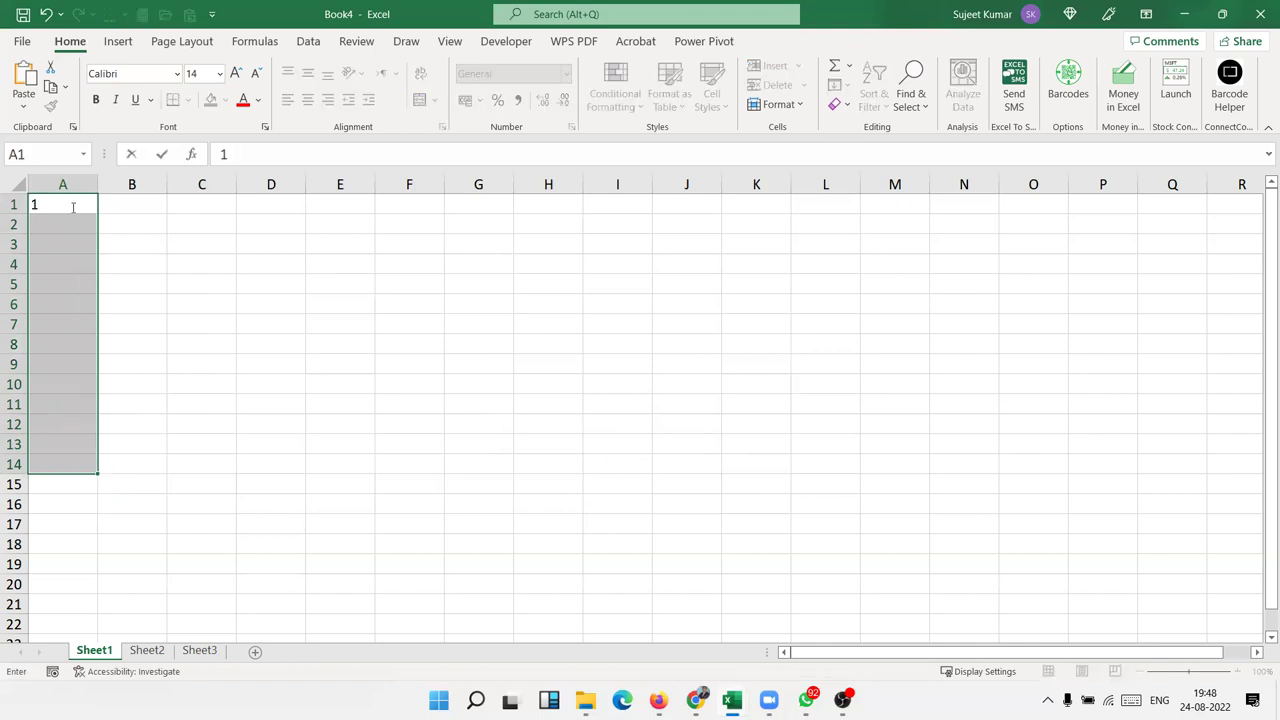
text(/8)
key(Return)
click(78, 209)
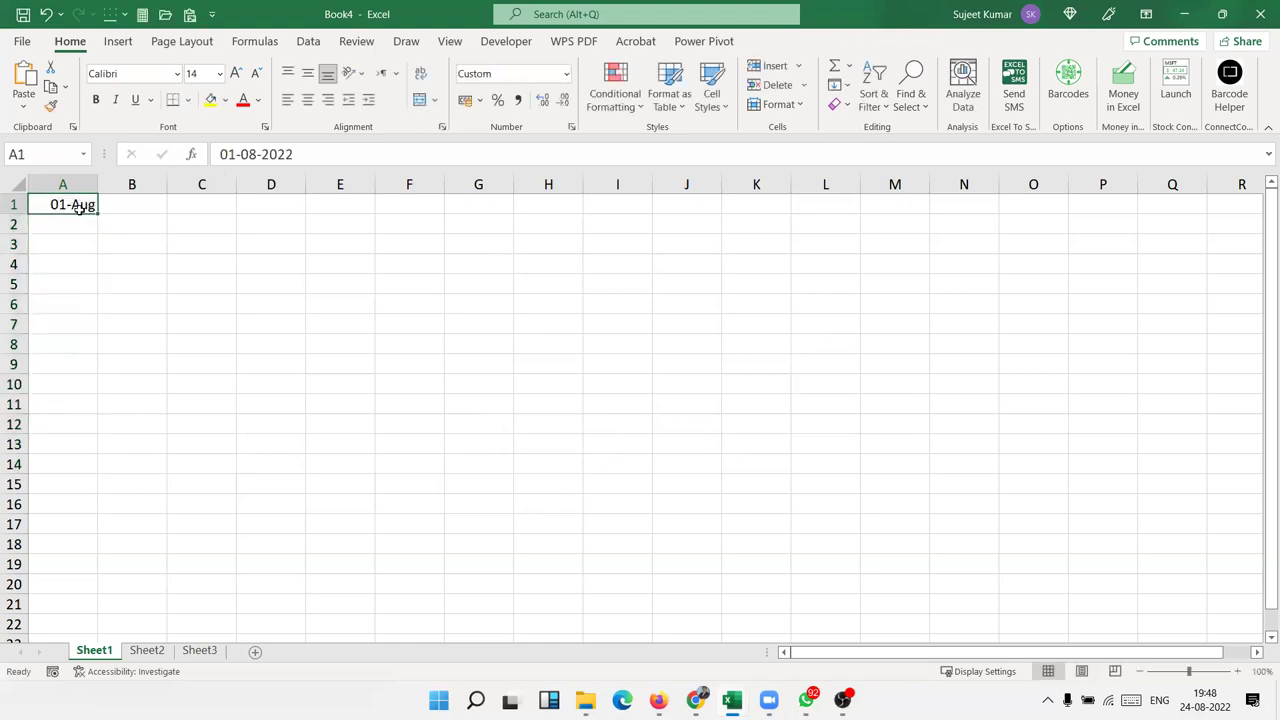
drag(98, 214, 79, 524)
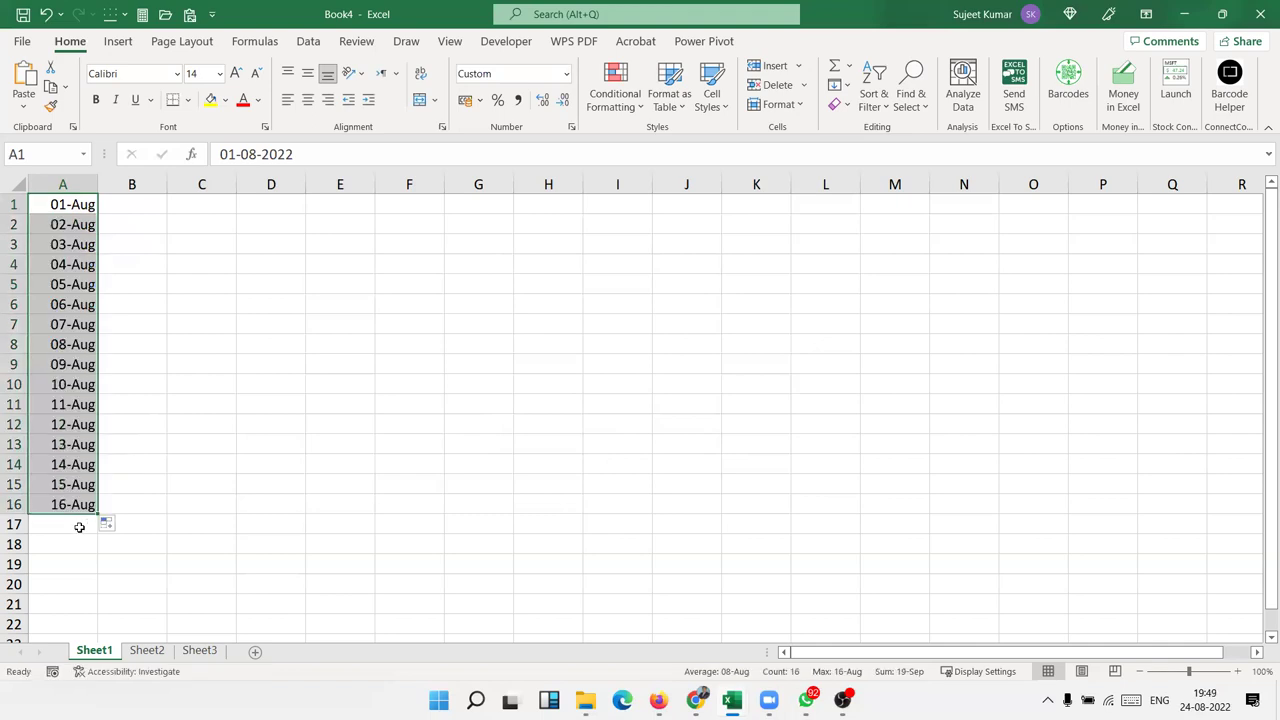
key(ctrl+z)
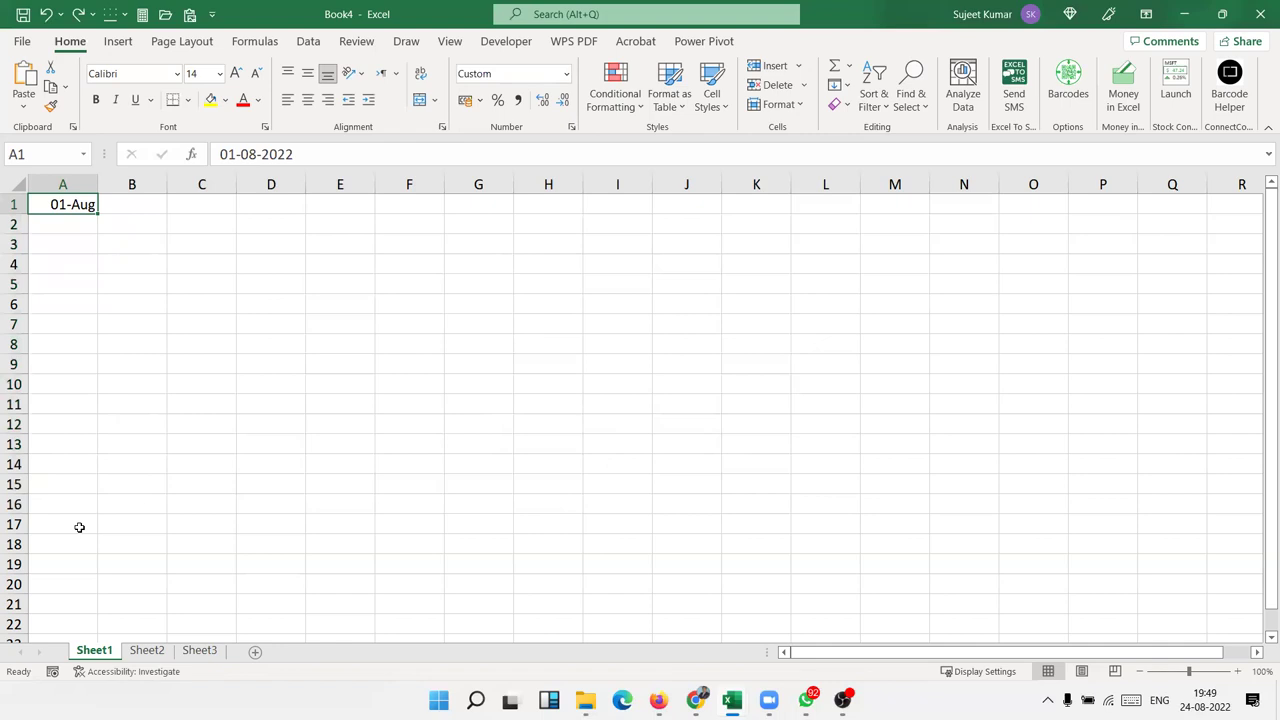
- Fill A1:A18 with a Date series stepping by Weekday
mouse_move(64, 212)
mouse_down()
mouse_move(72, 488)
mouse_move(111, 563)
mouse_up()
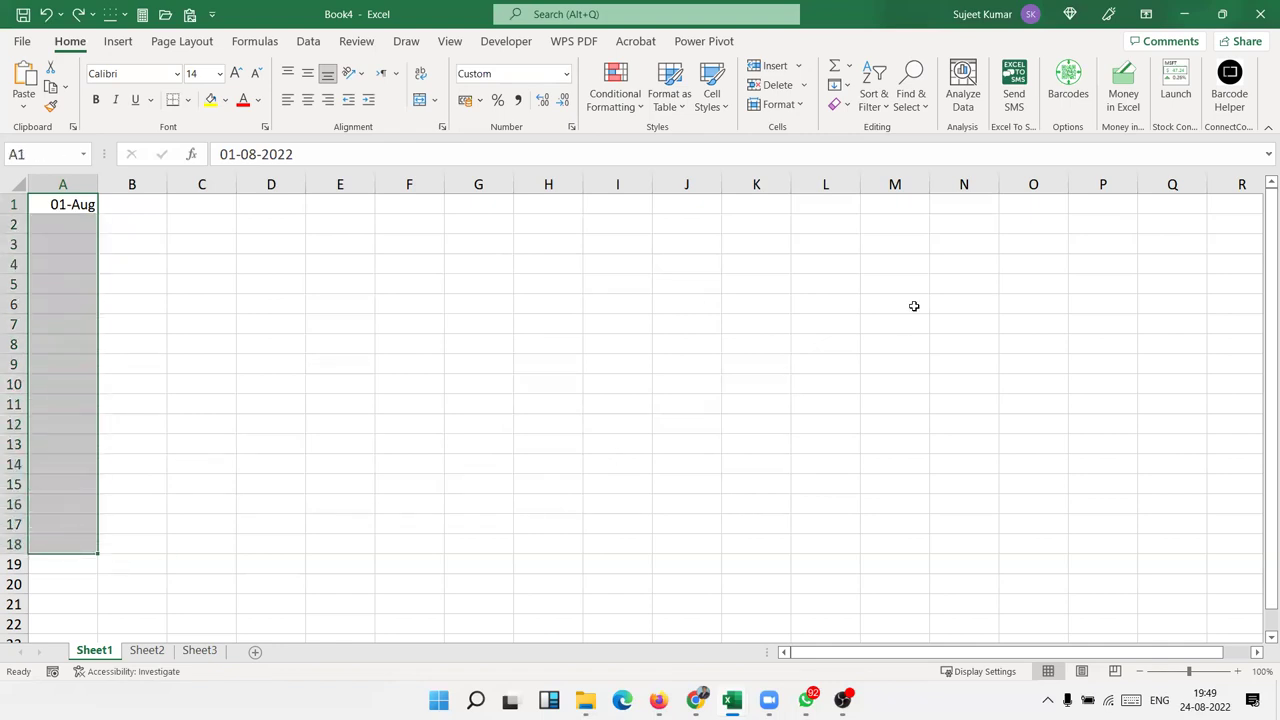
click(840, 85)
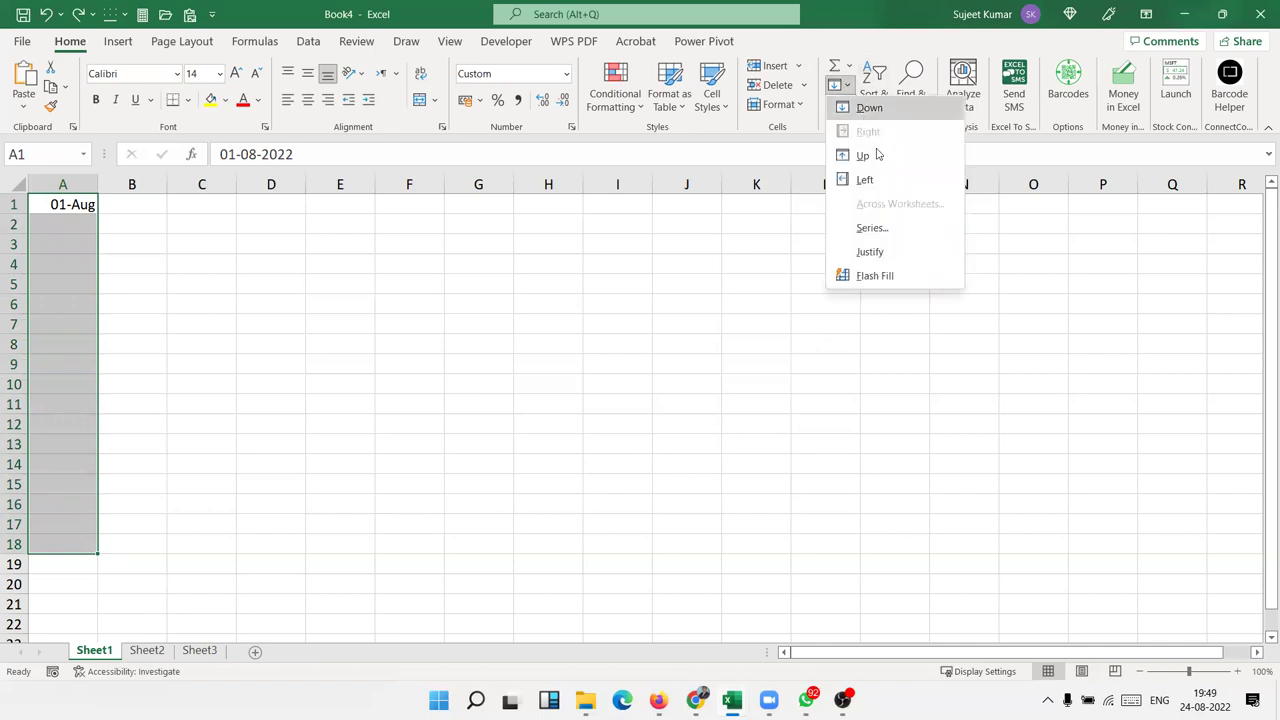
click(883, 232)
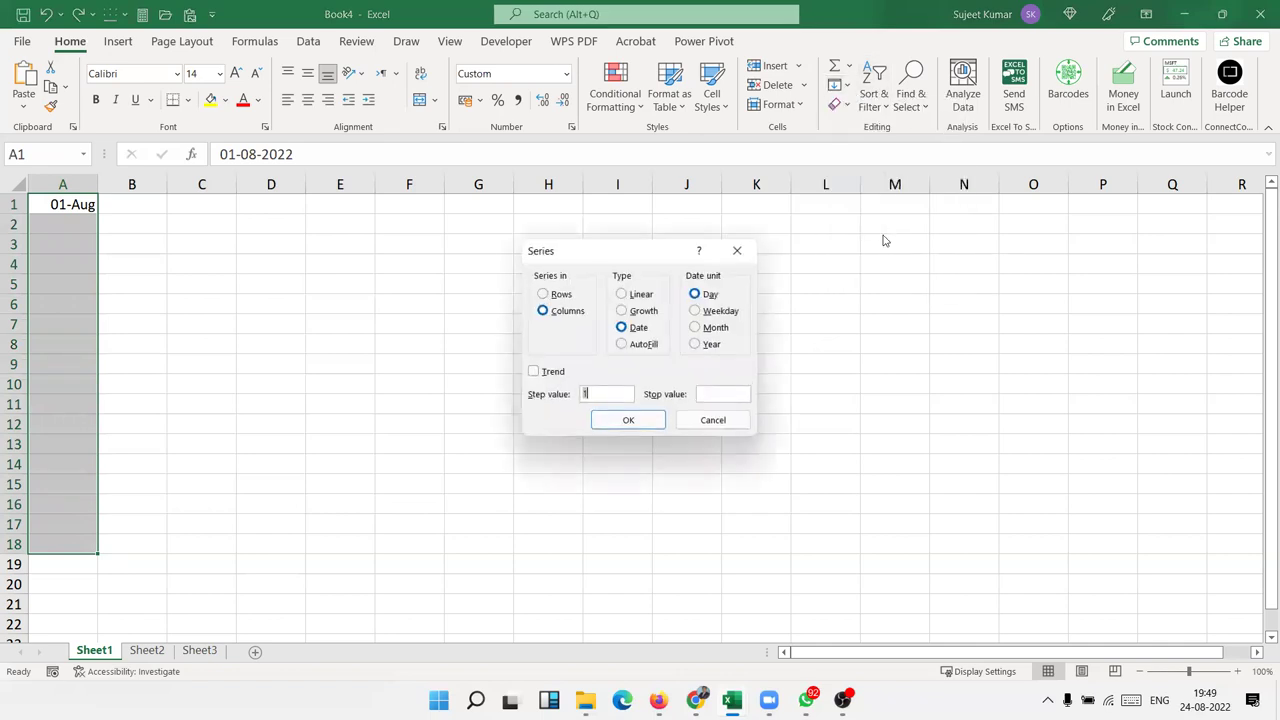
click(712, 312)
click(655, 418)
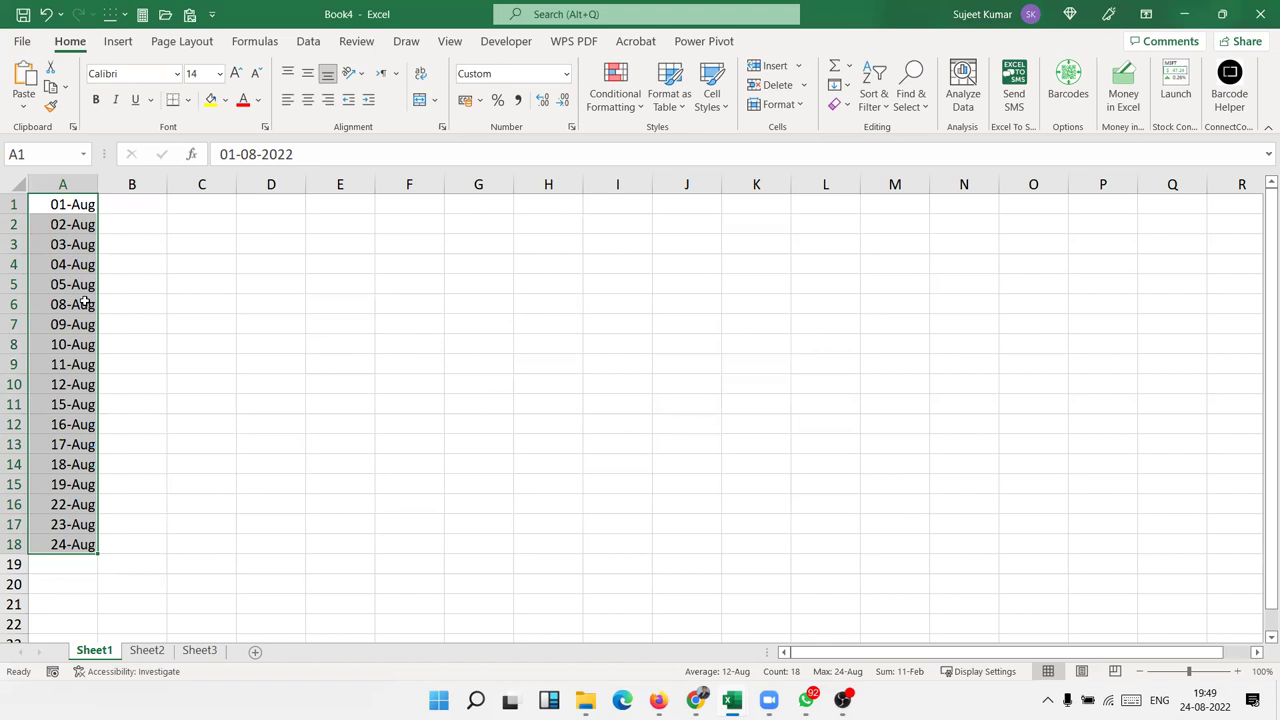
click(837, 90)
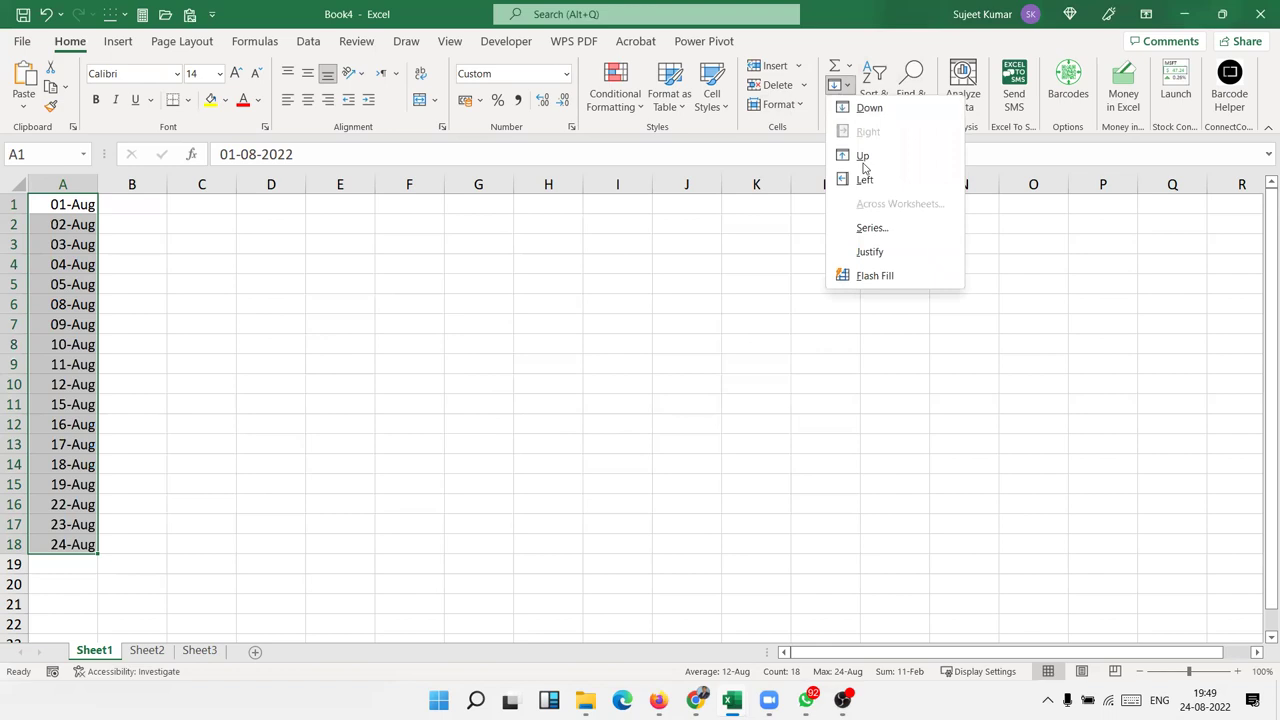
- Turn column A's dates into a monthly series from 01-Aug 2022 to 01-Jan 2024
click(889, 234)
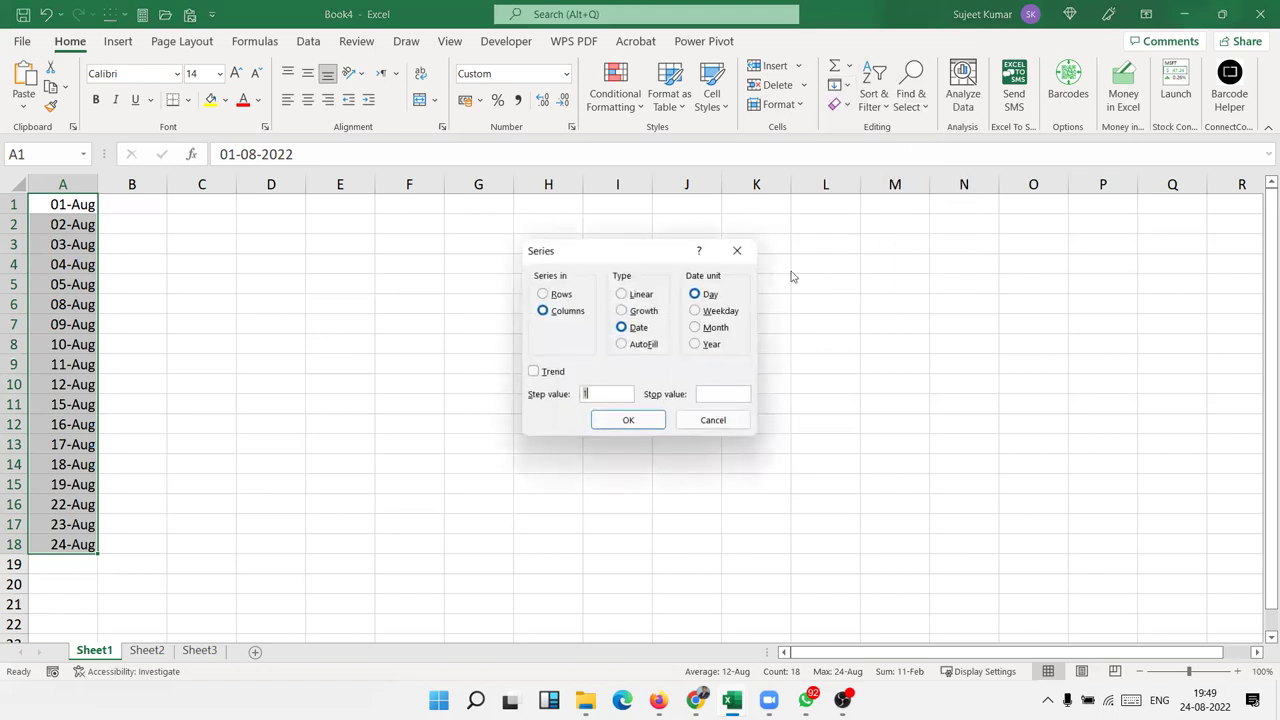
click(696, 329)
click(650, 418)
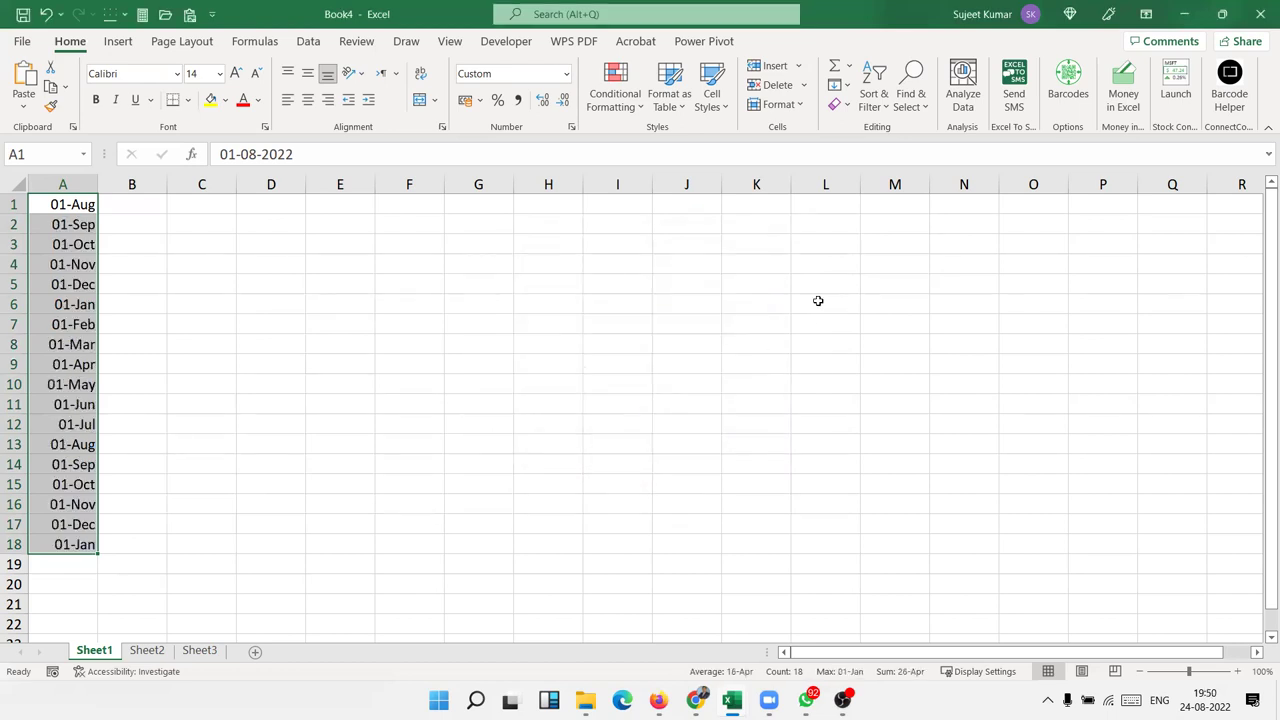
- Reopen the Series dialog, cancel it without changes, and select column A
click(847, 86)
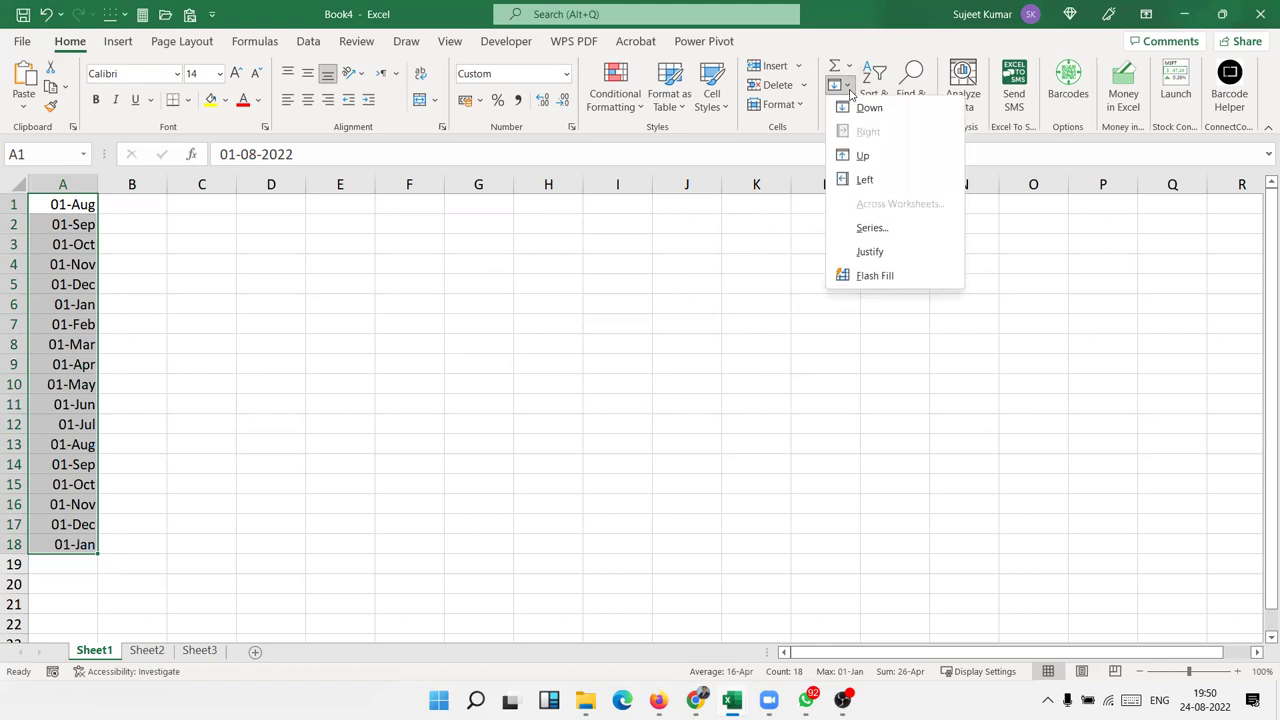
click(871, 228)
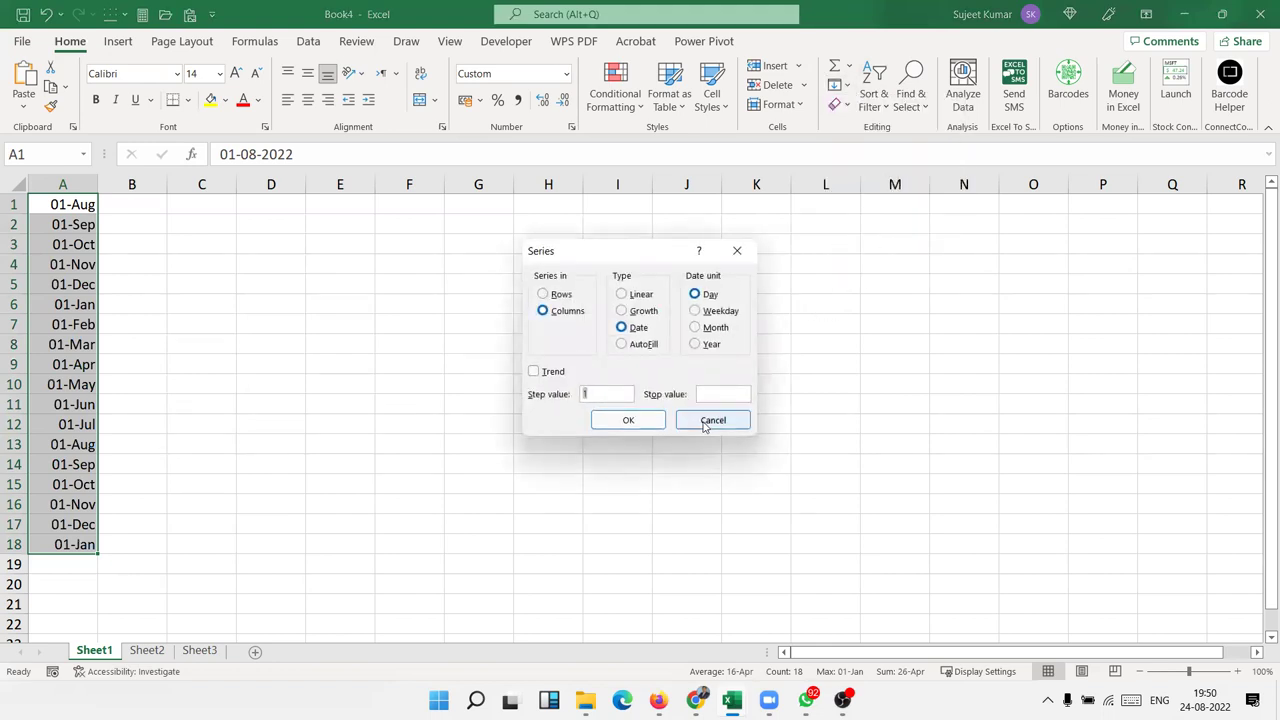
click(706, 422)
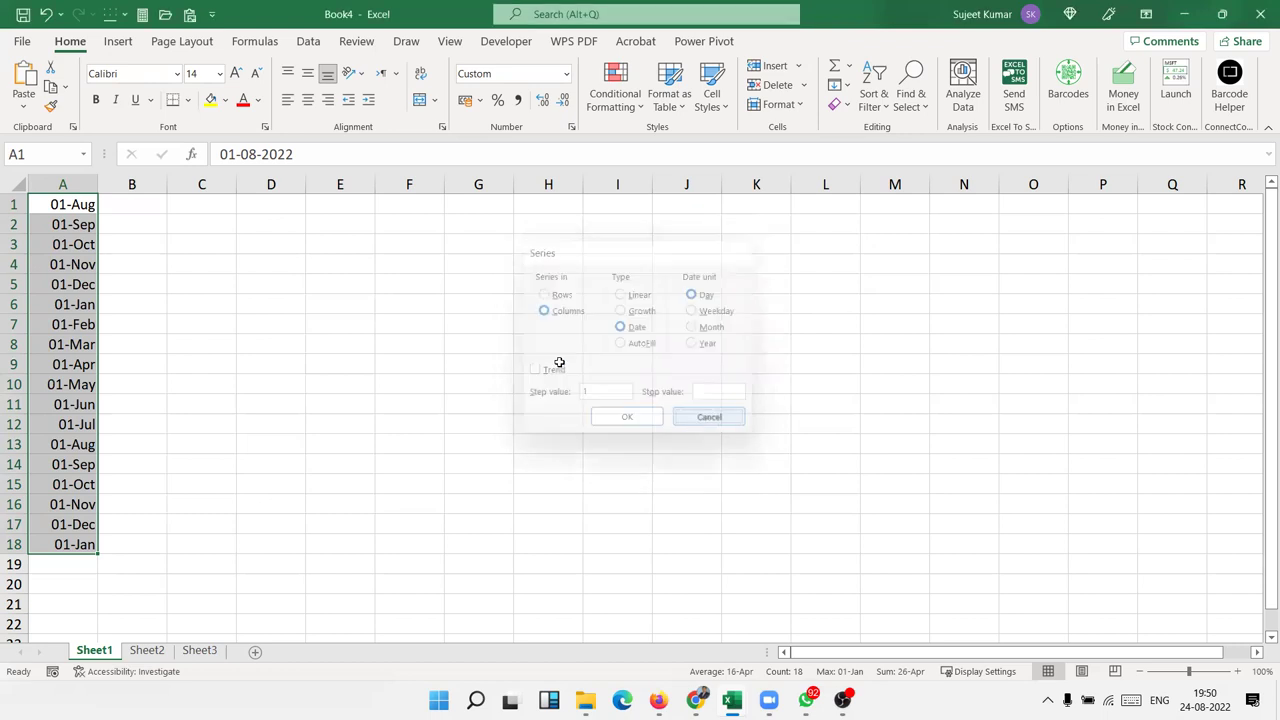
click(70, 180)
- Clear the dates from column A and enter the first name in A1
key(Delete)
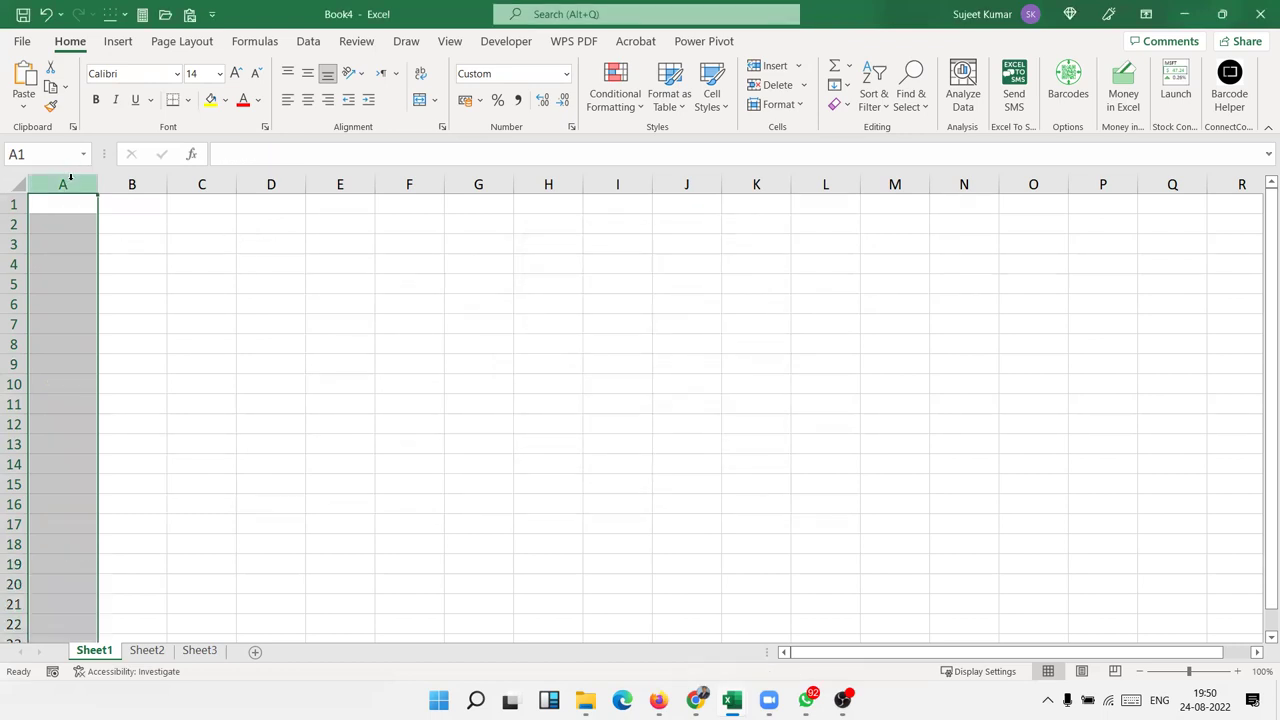
key(ctrl+Home)
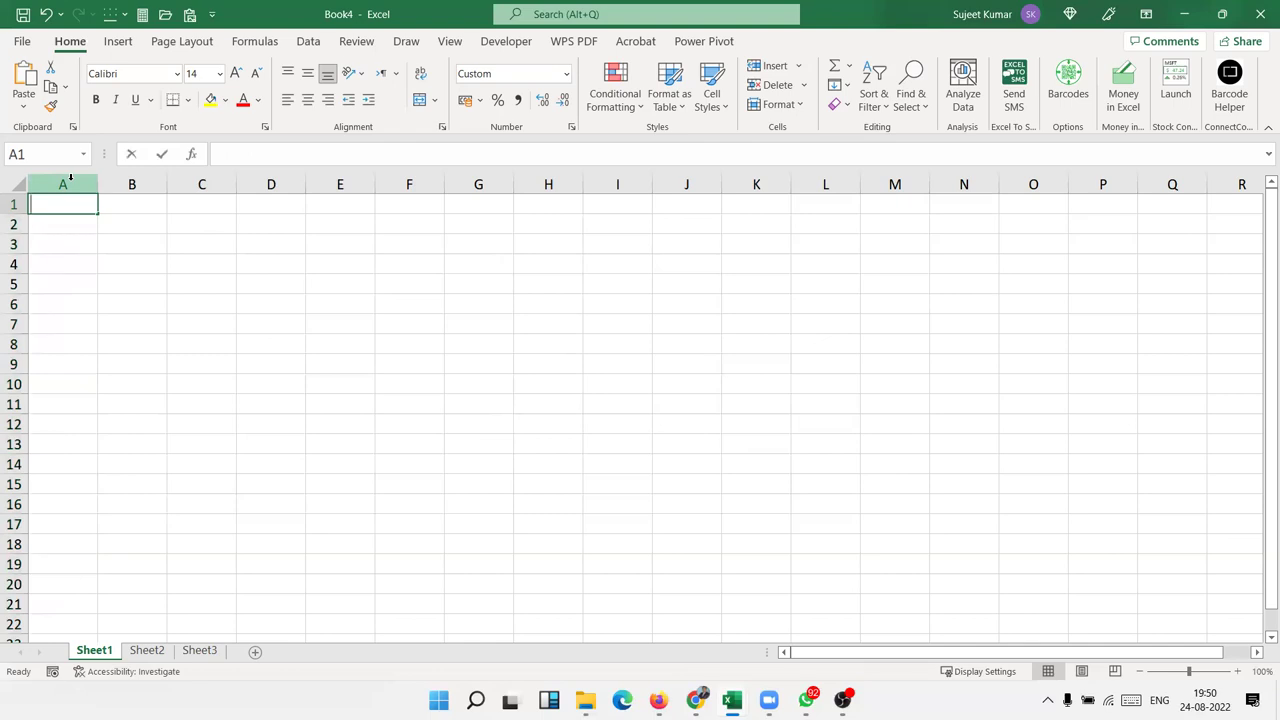
text(Puja)
key(Return)
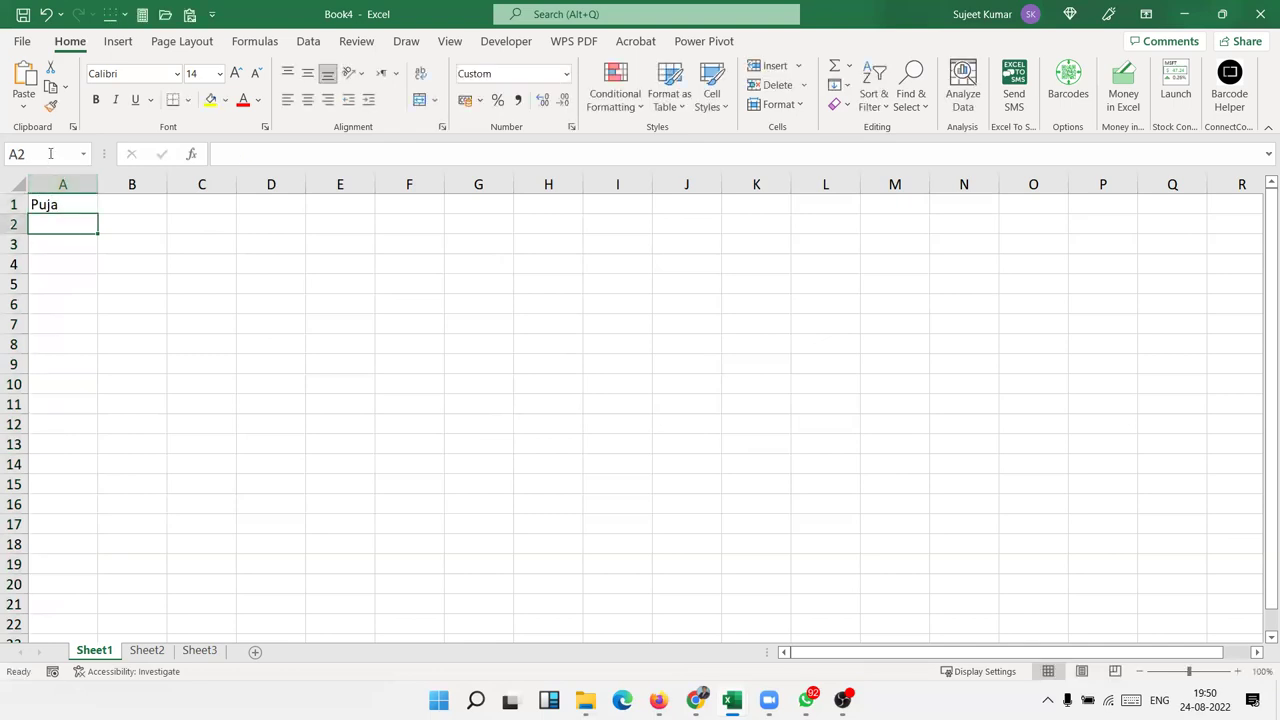
- Auto-fill the first name down to a twelve-name list in A1:A12, then go to B1
click(80, 206)
drag(87, 214, 110, 427)
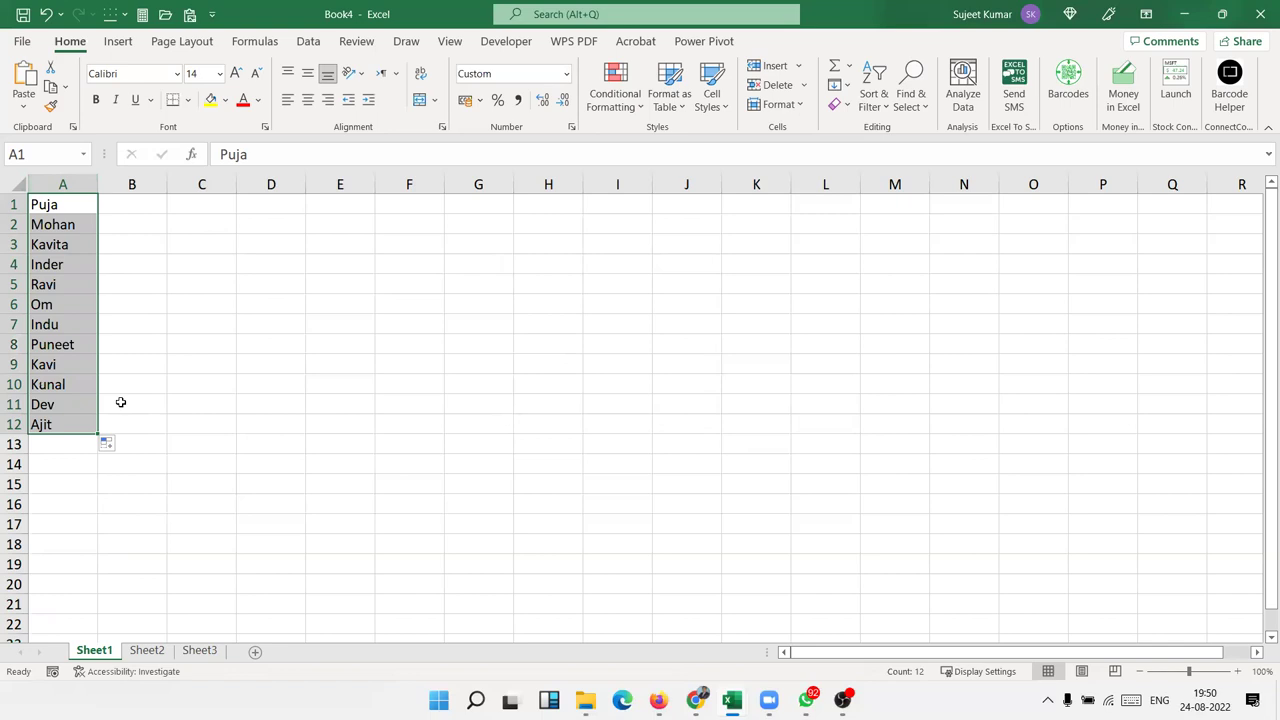
key(shift+BackSpace)
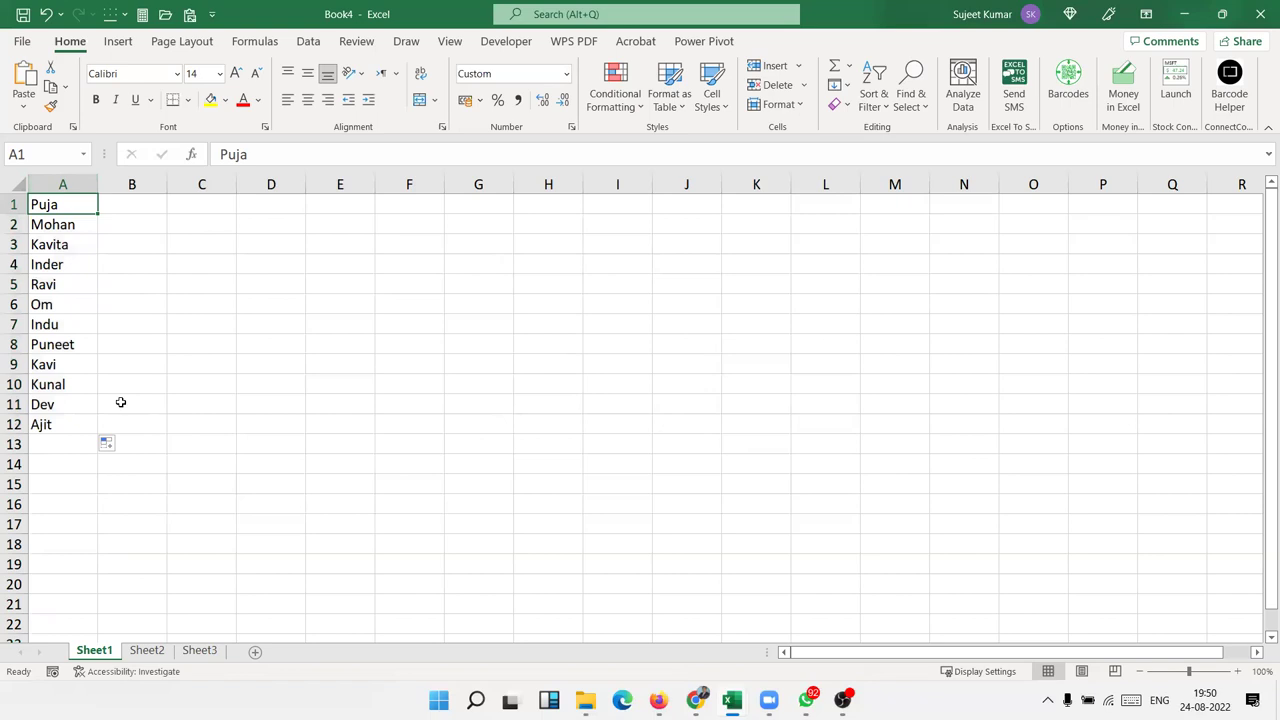
key(ctrl+Down)
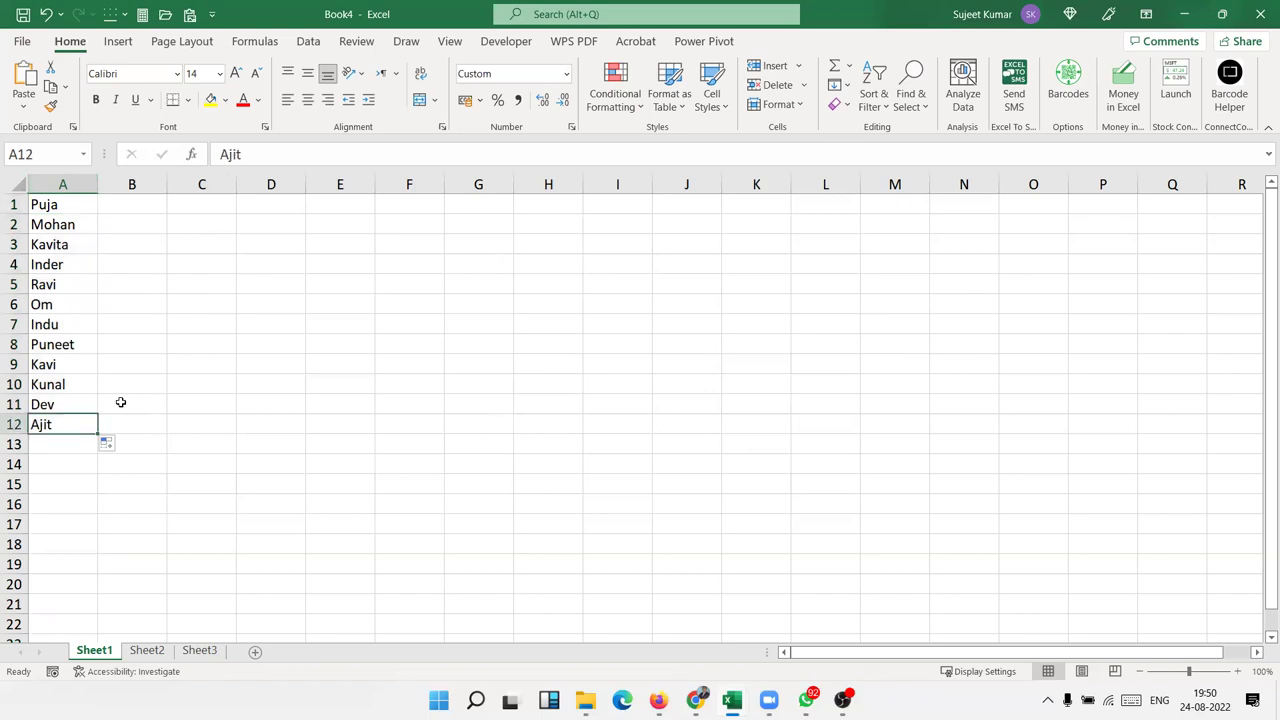
key(ctrl+shift+Up)
key(Right)
key(ctrl+Up)
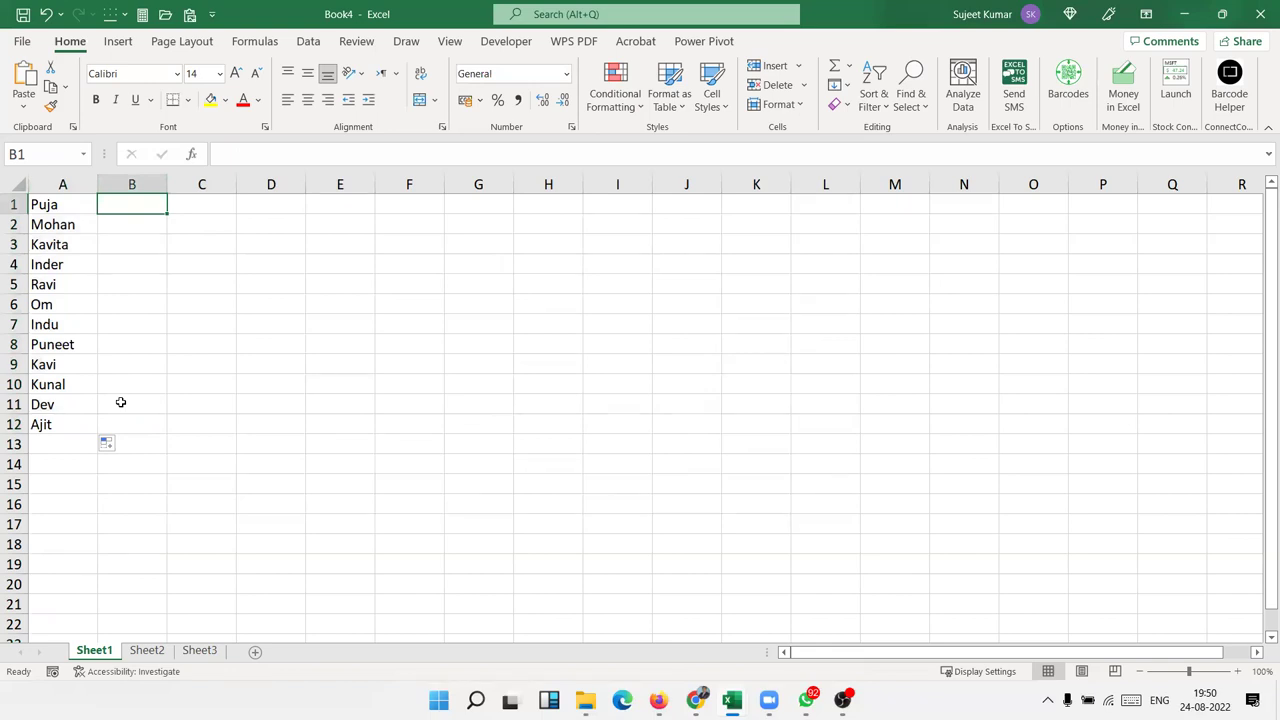
text(=con)
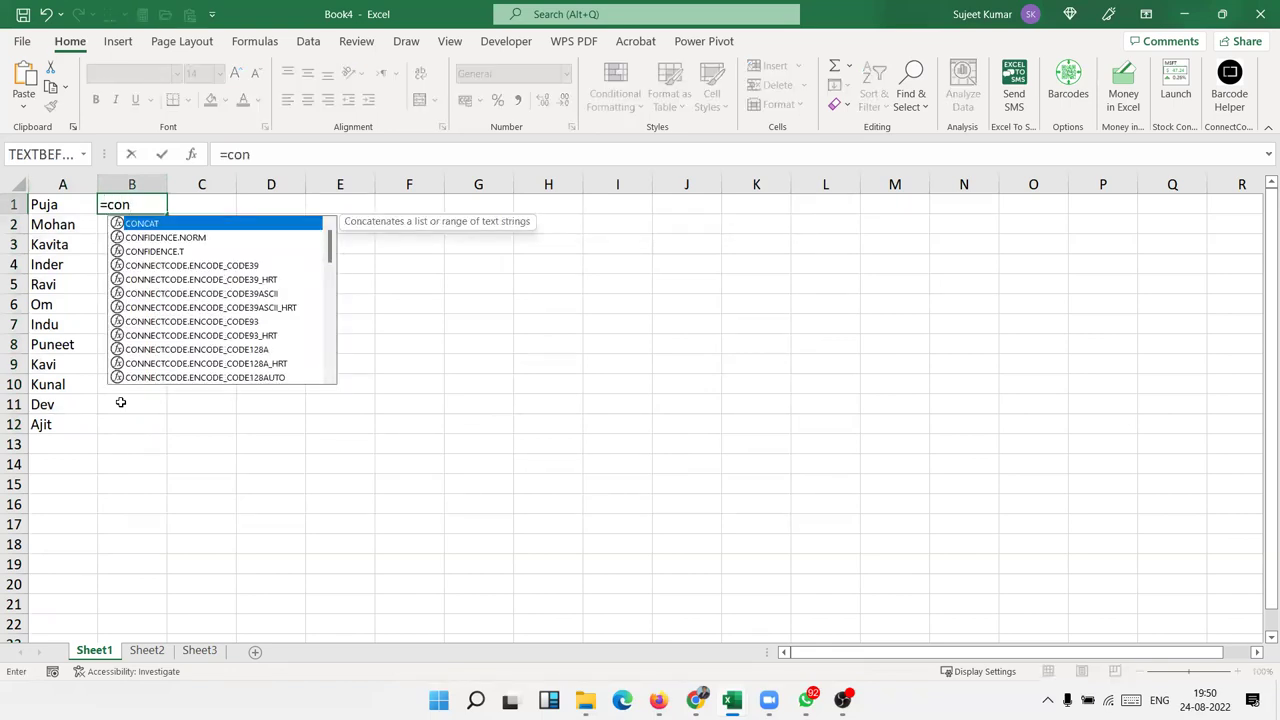
text(c)
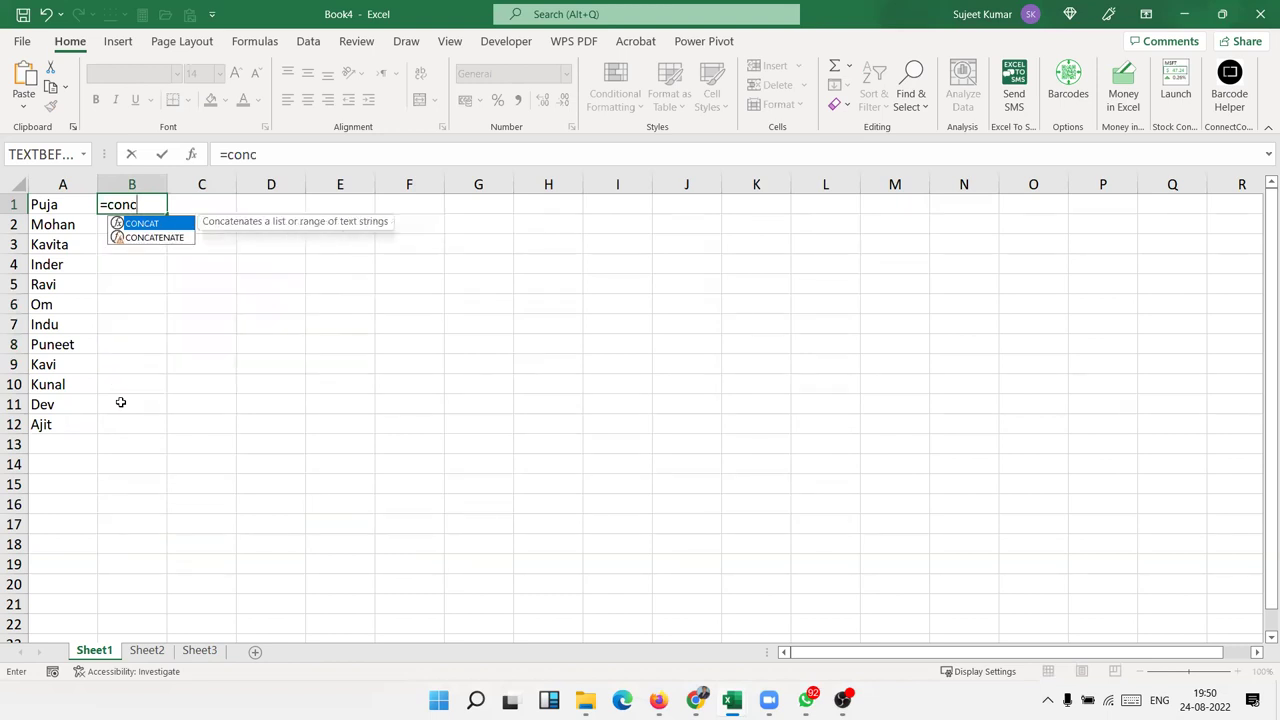
key(Down)
key(Tab)
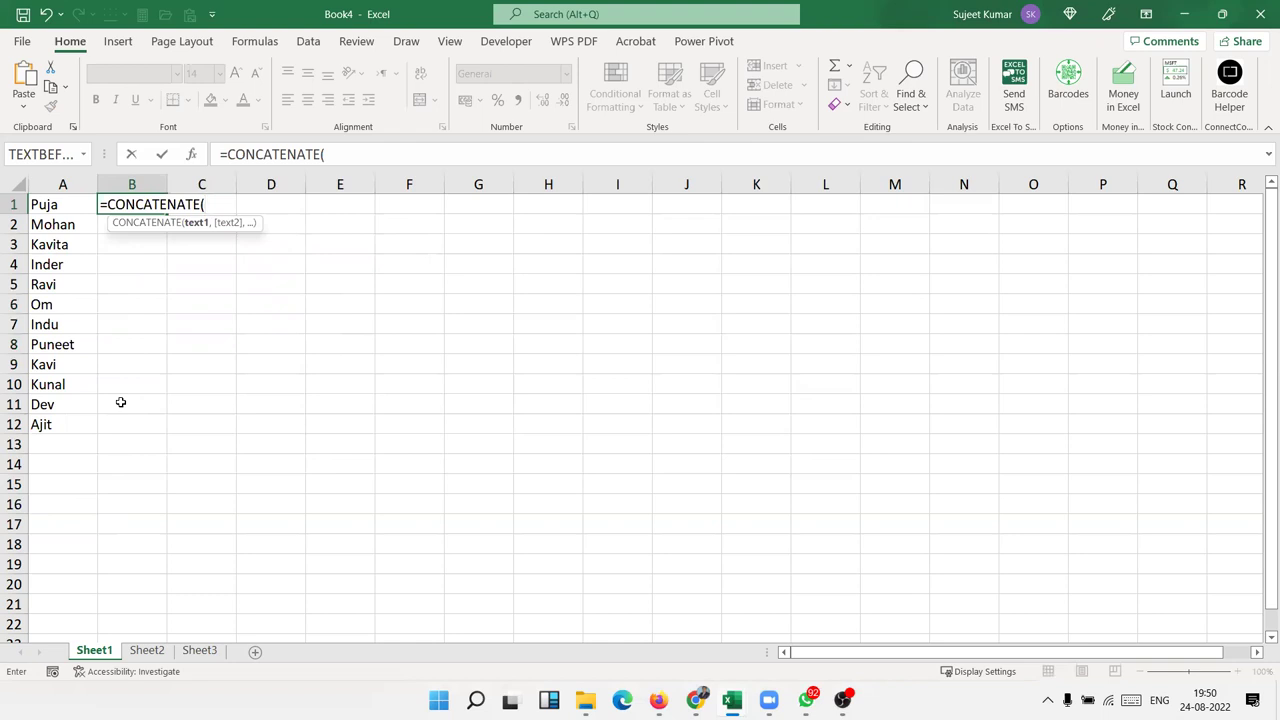
click(64, 206)
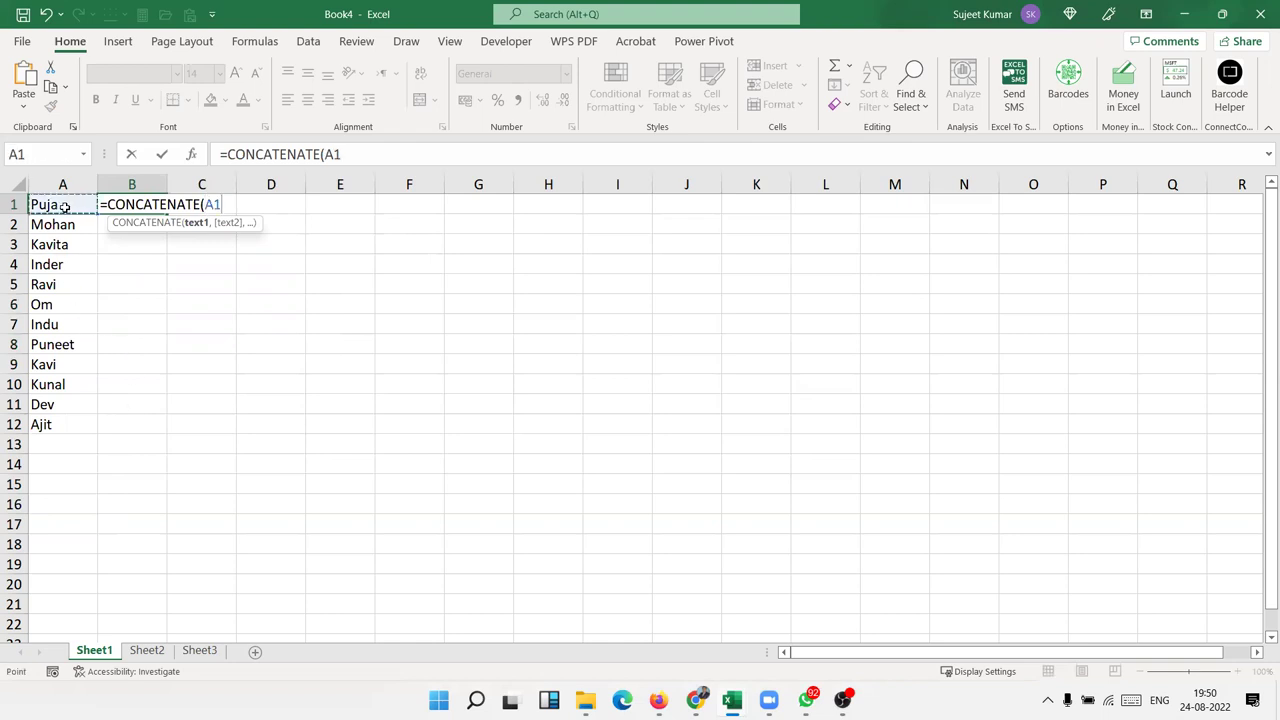
text(,)
click(68, 224)
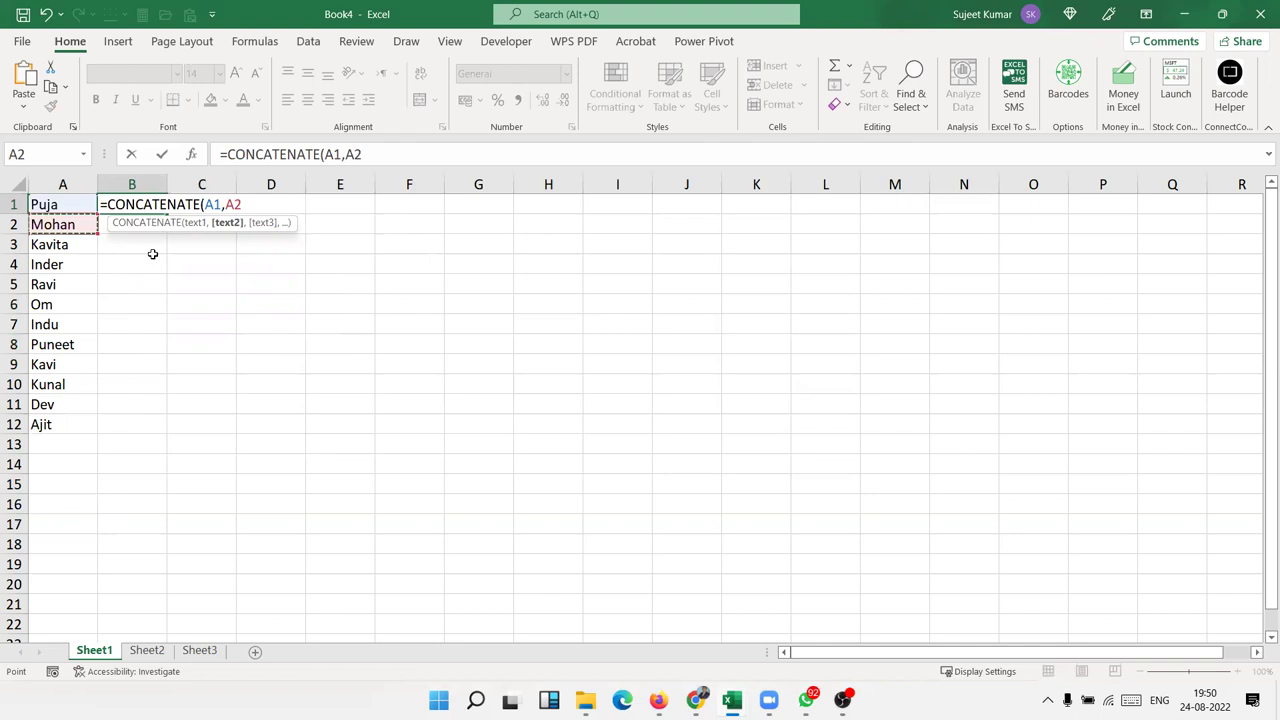
key(Return)
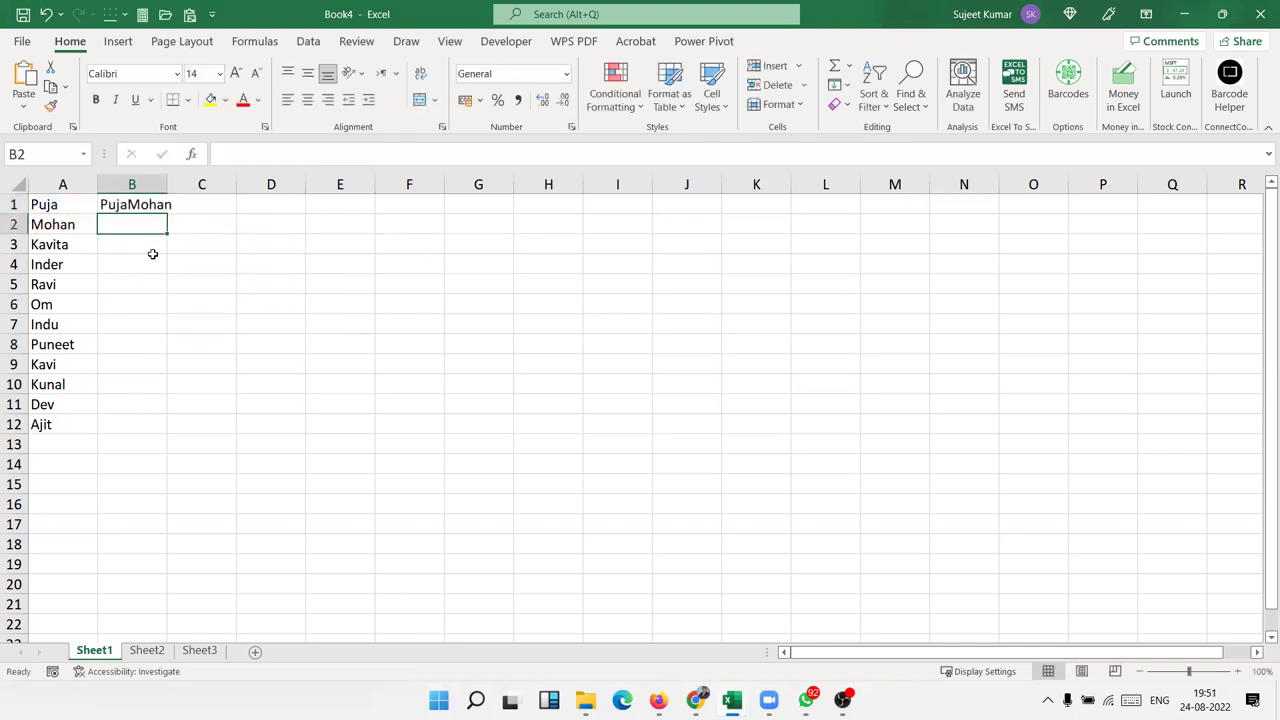
click(145, 202)
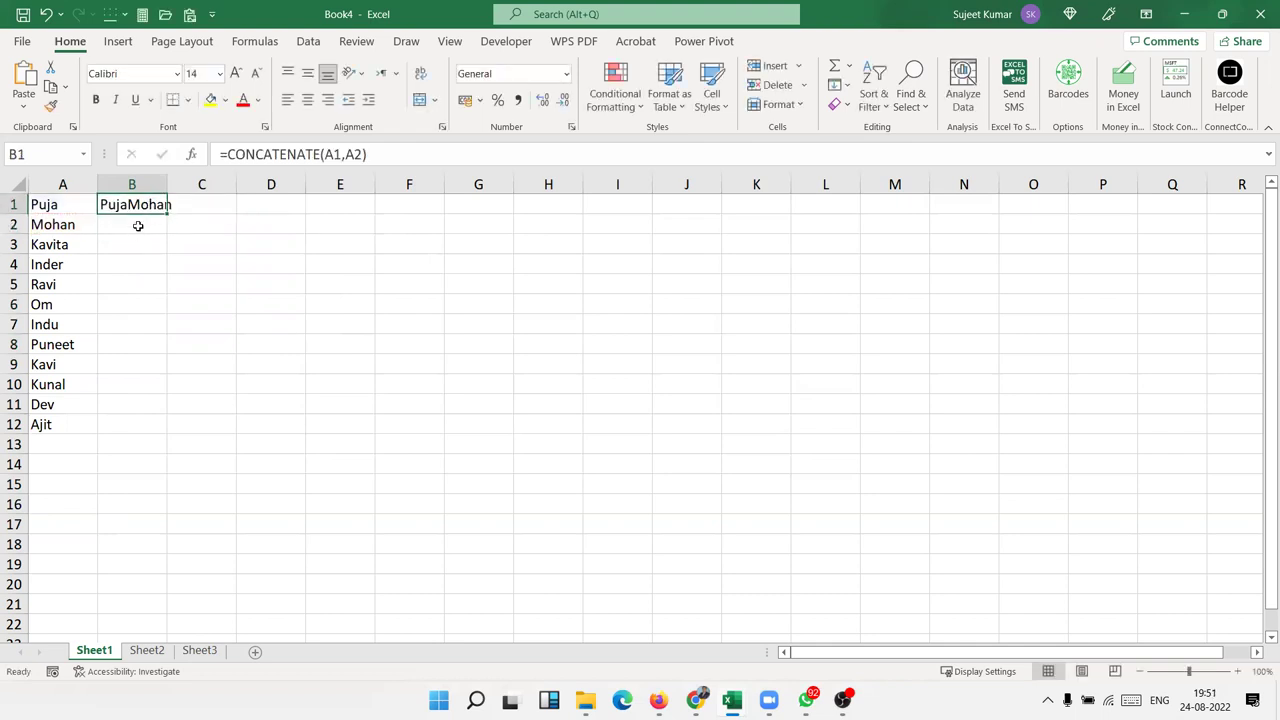
double_click(143, 204)
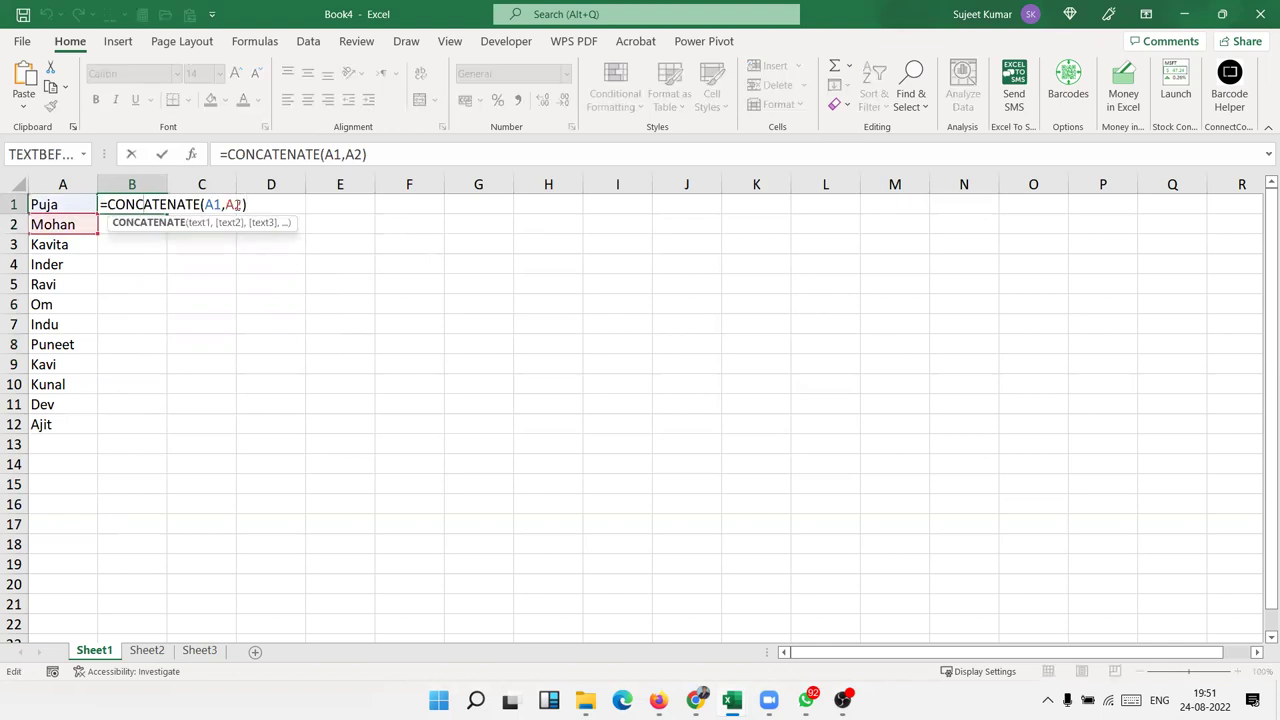
click(228, 204)
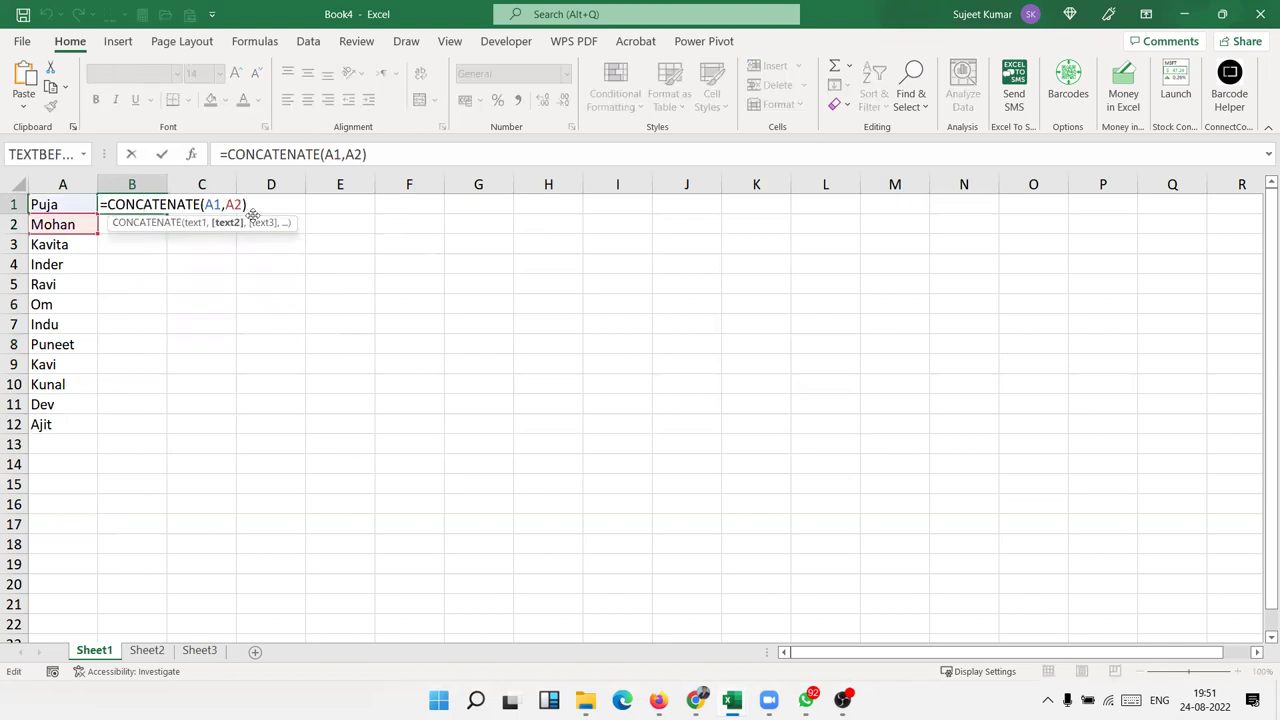
text(",")
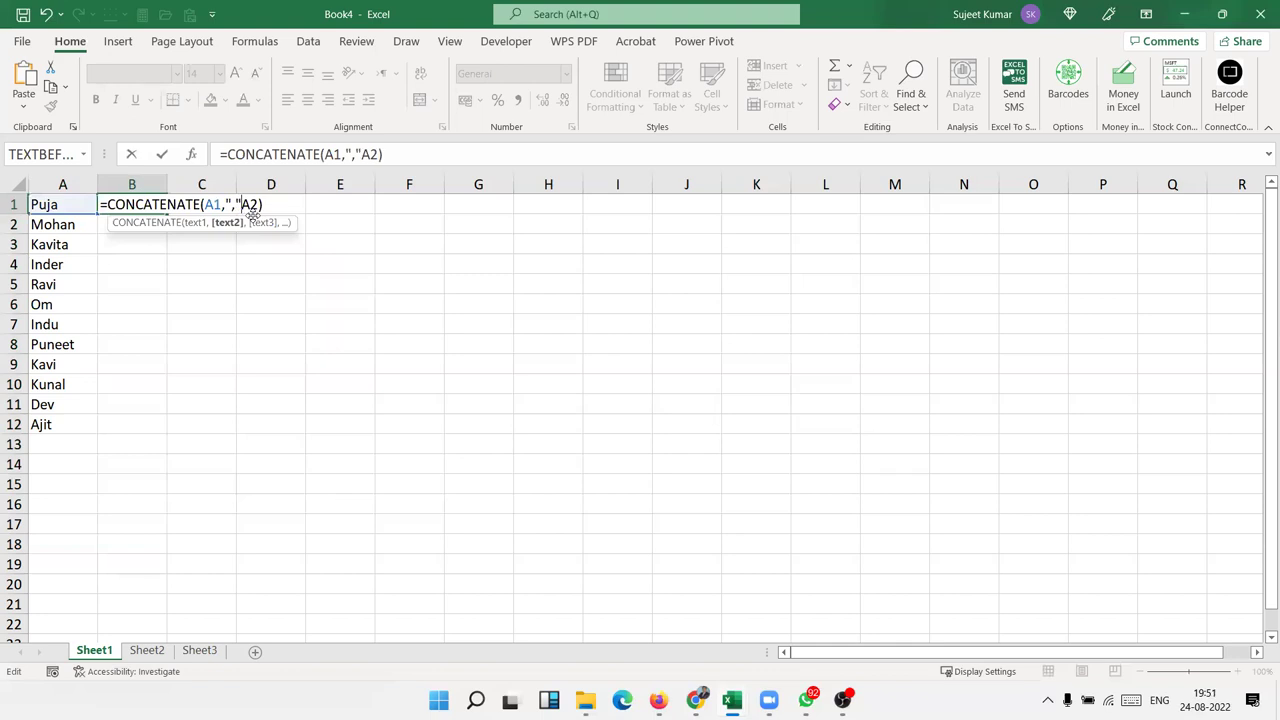
text(,)
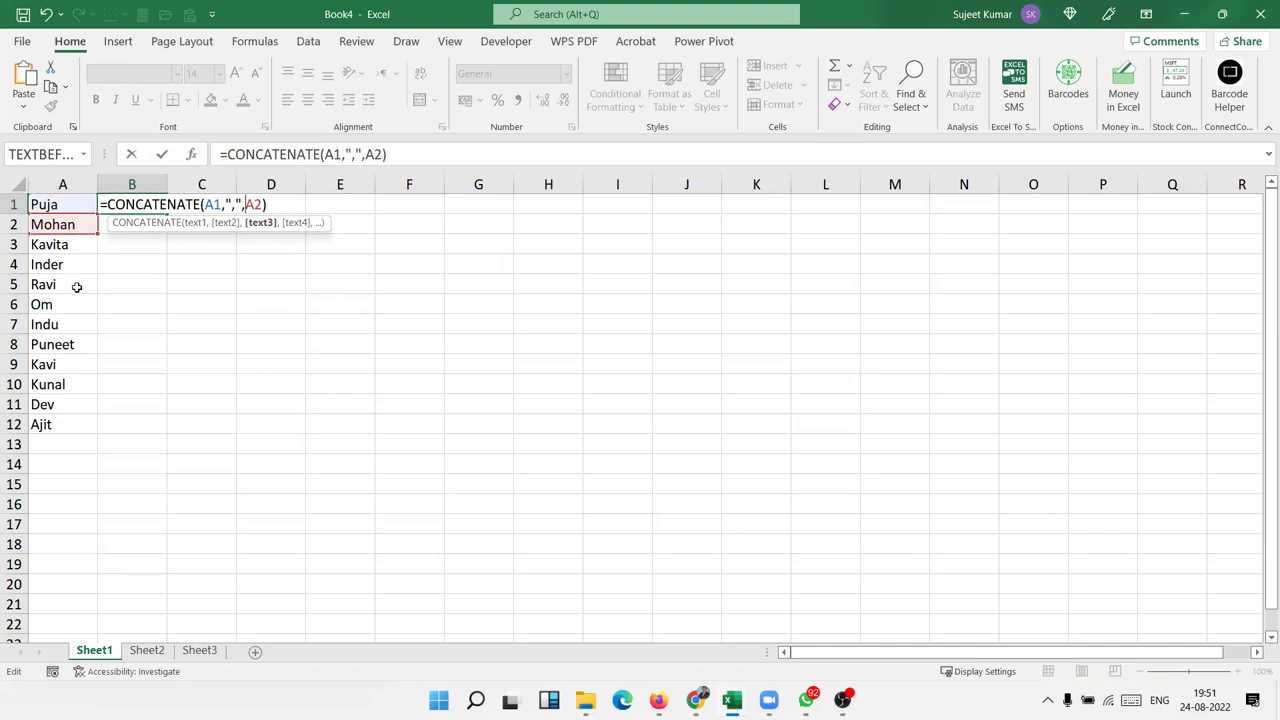
key(Return)
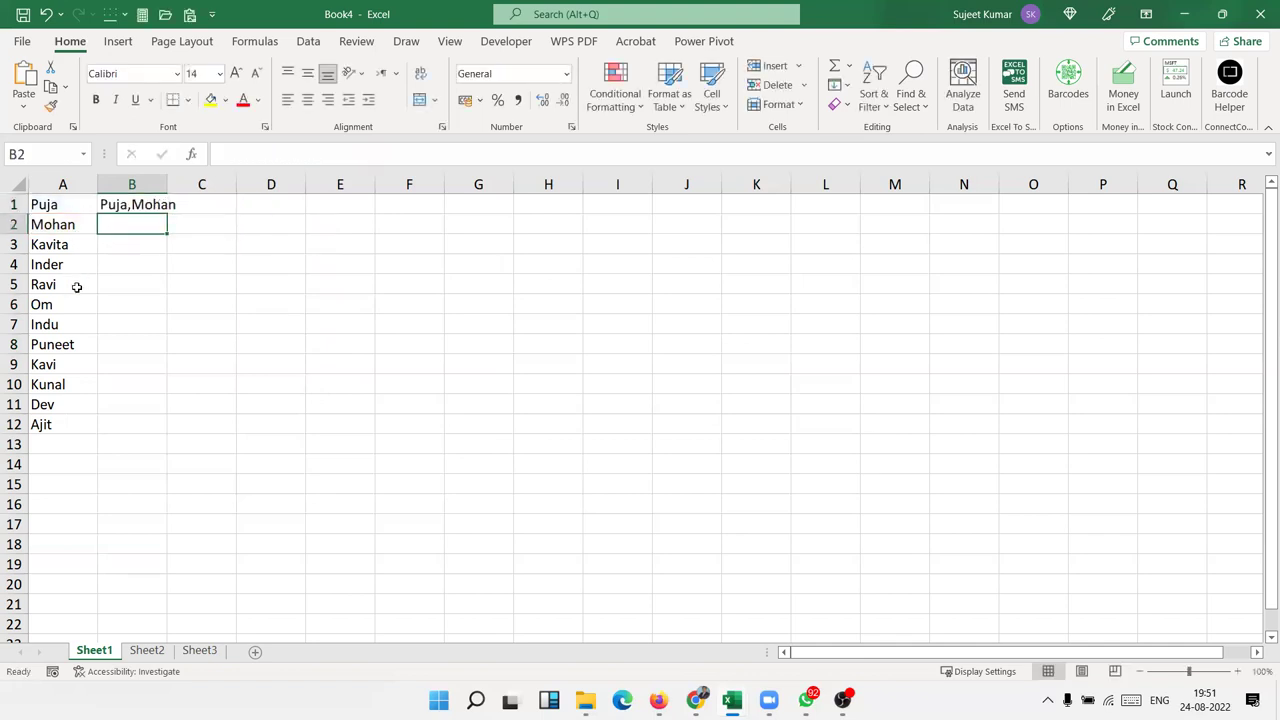
key(Up)
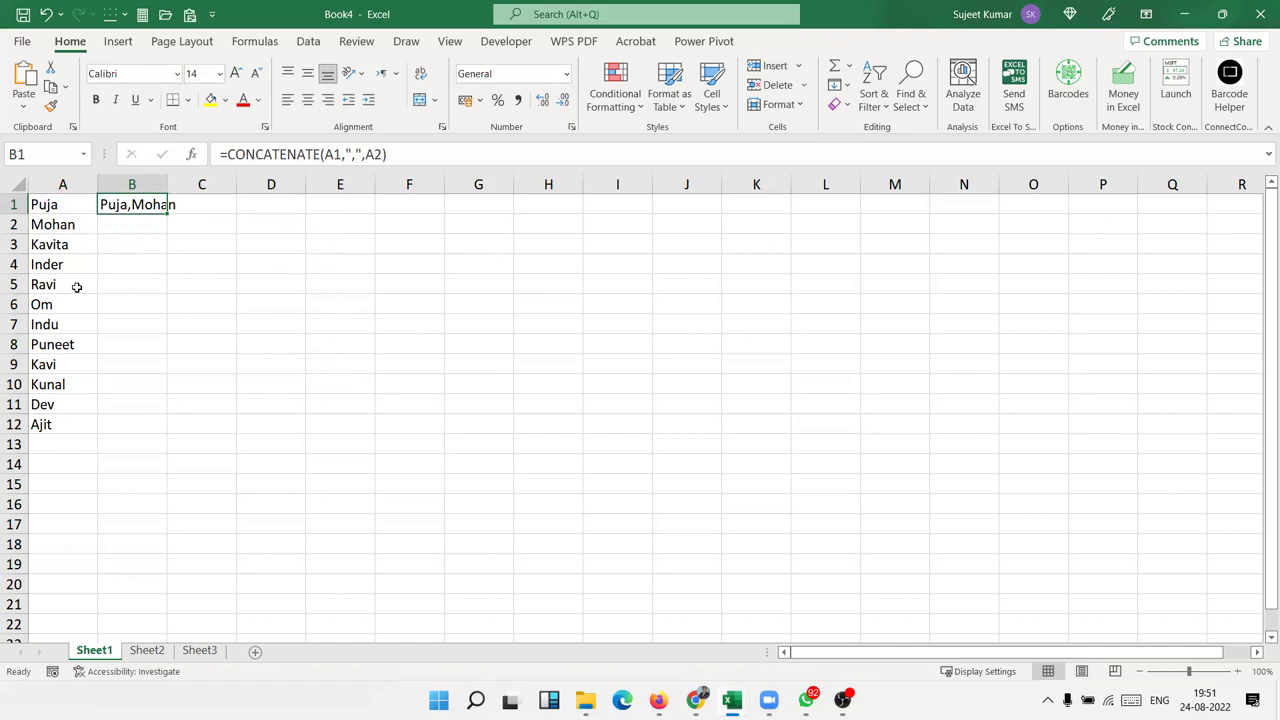
key(Delete)
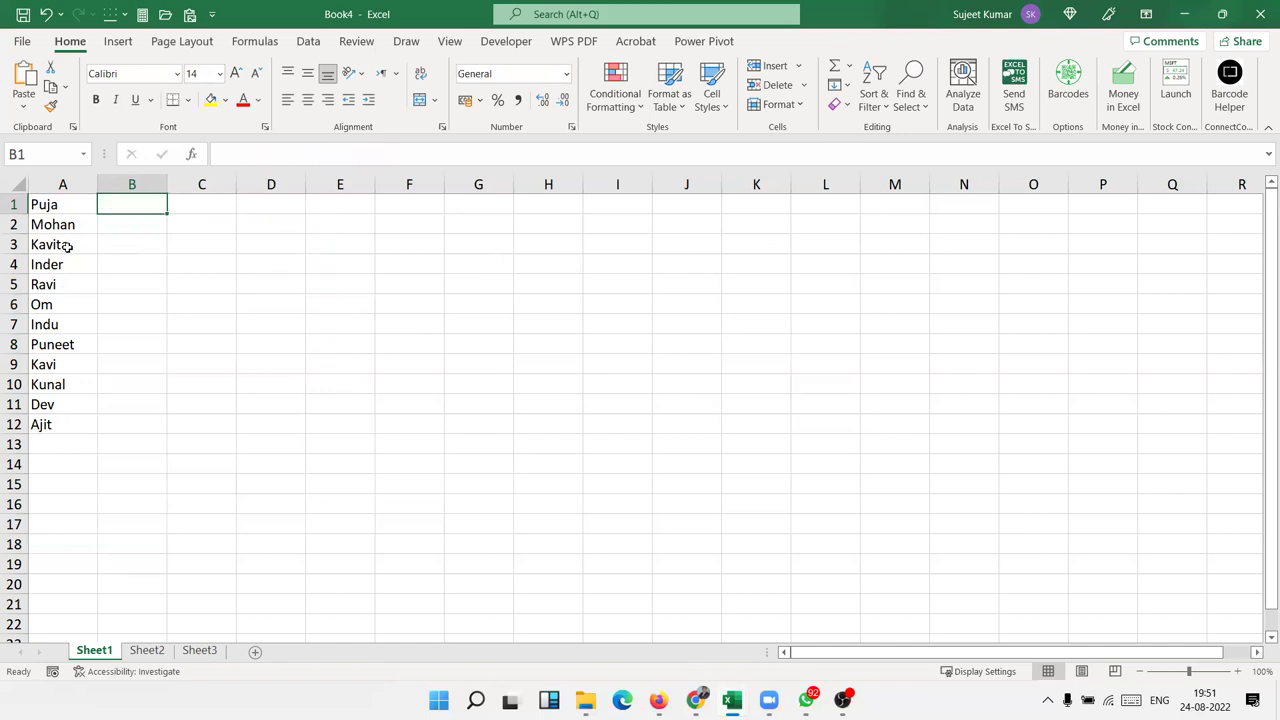
- Widen column A and select the names in A1:A12
click(77, 205)
mouse_move(98, 197)
mouse_down()
mouse_move(436, 207)
mouse_move(623, 194)
mouse_up()
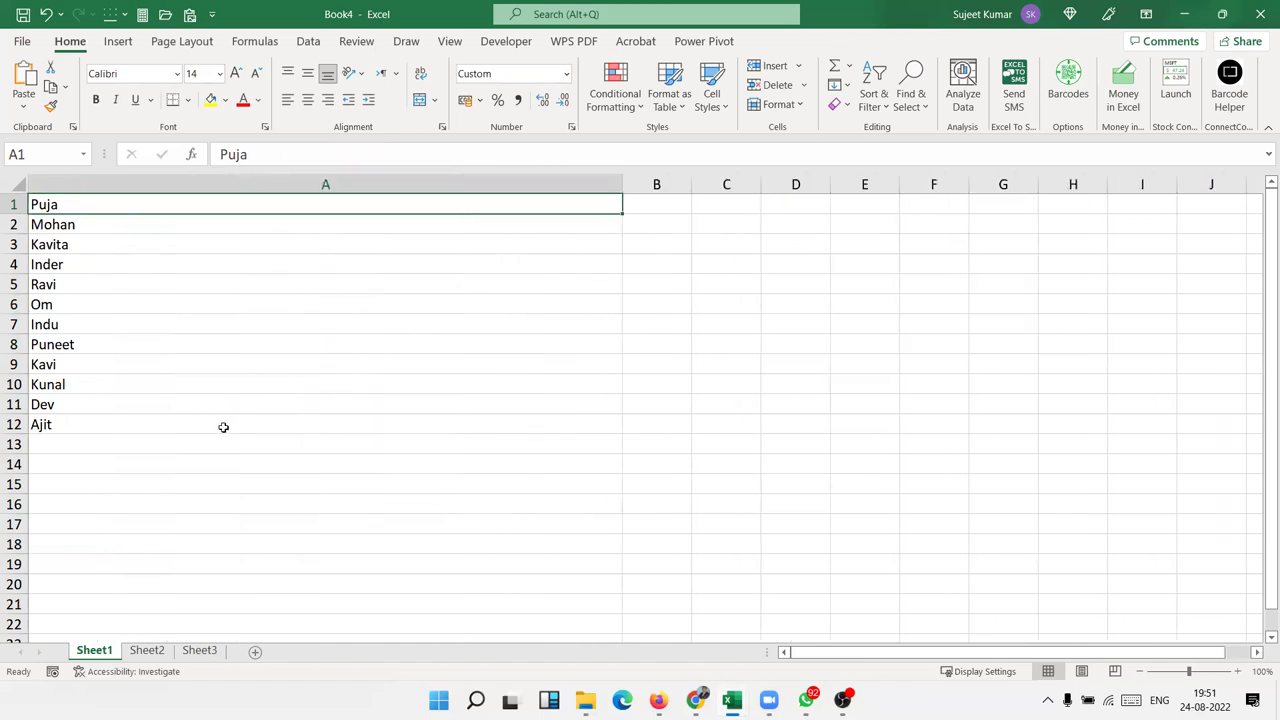
drag(223, 425, 223, 196)
key(ctrl+c)
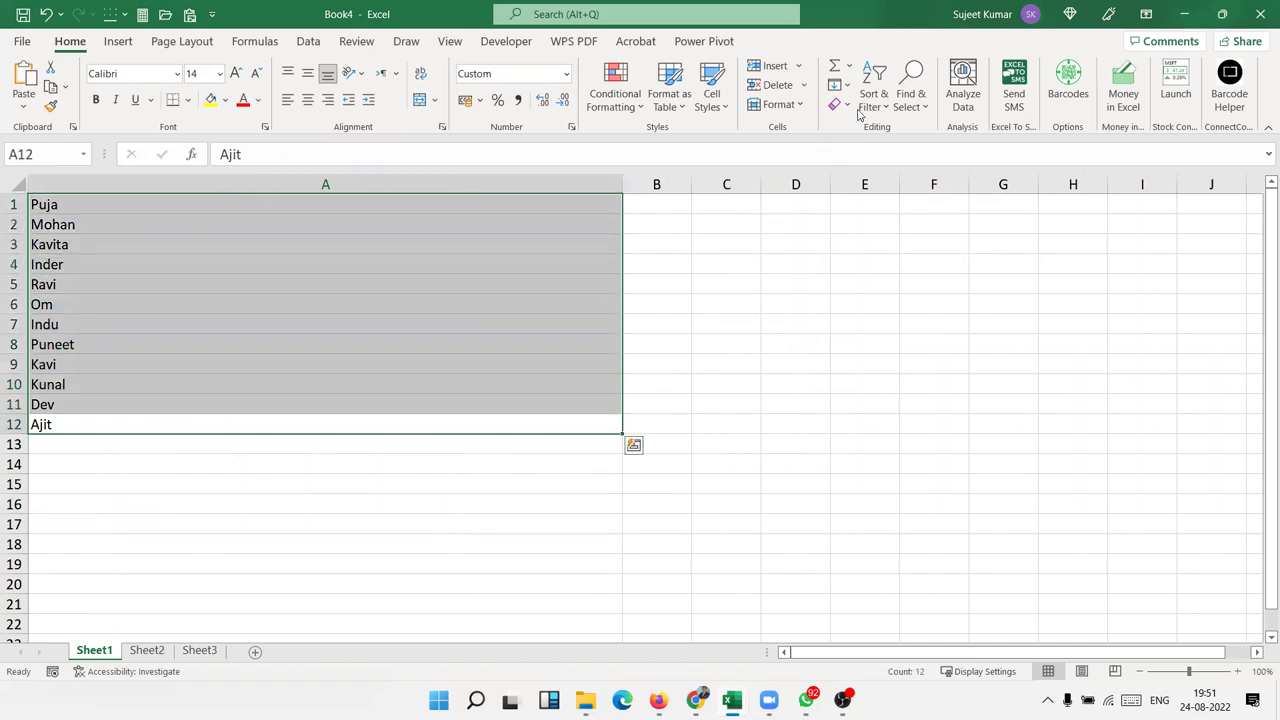
- Justify the names into one line in A1, then undo it
click(842, 86)
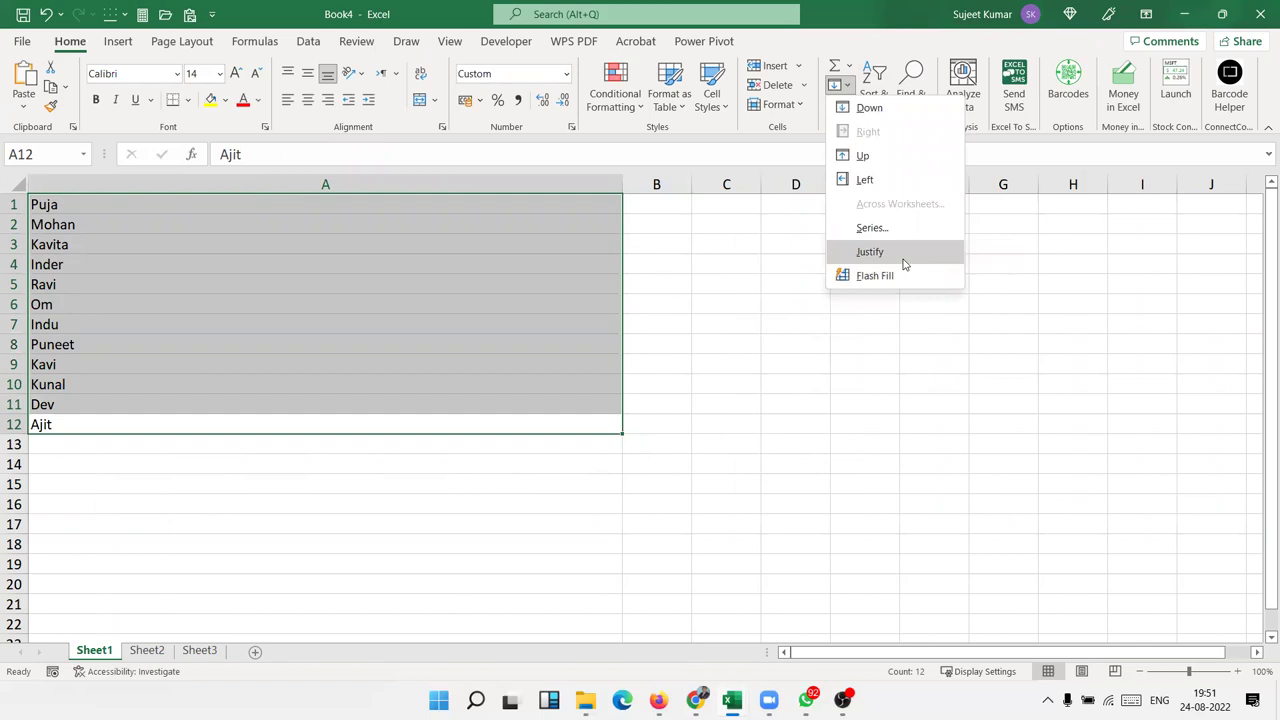
click(903, 260)
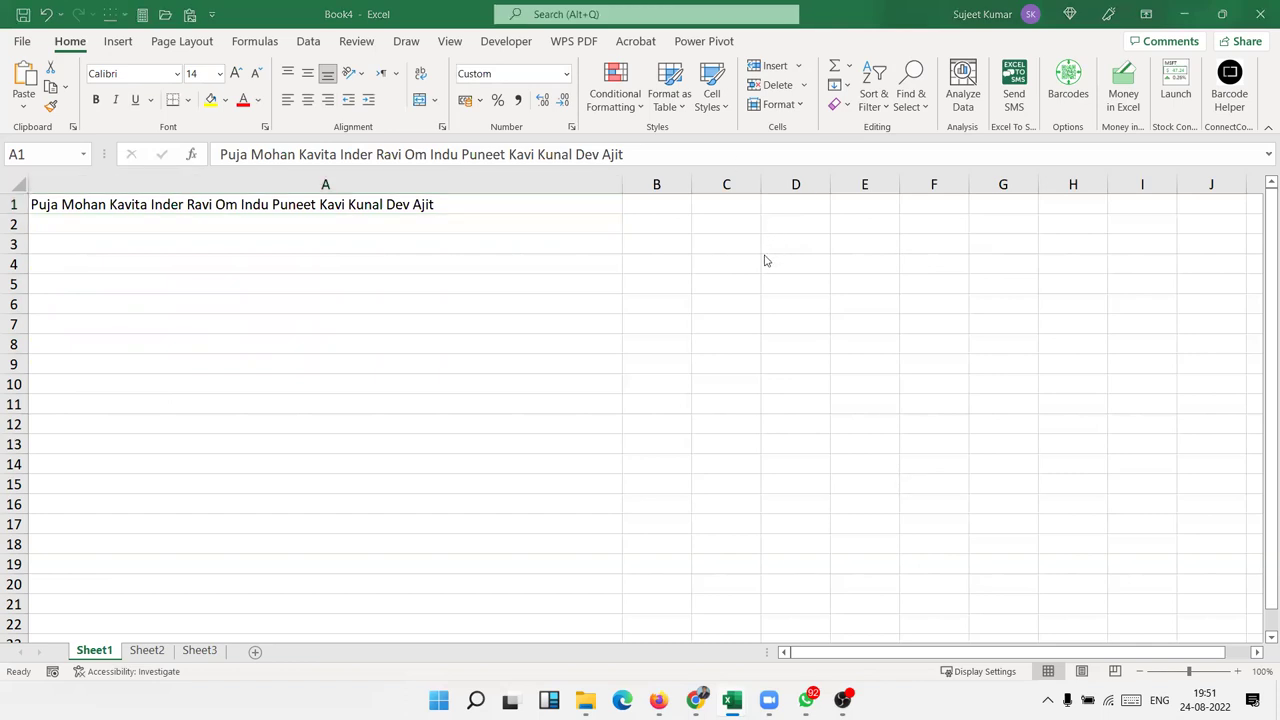
key(ctrl+v)
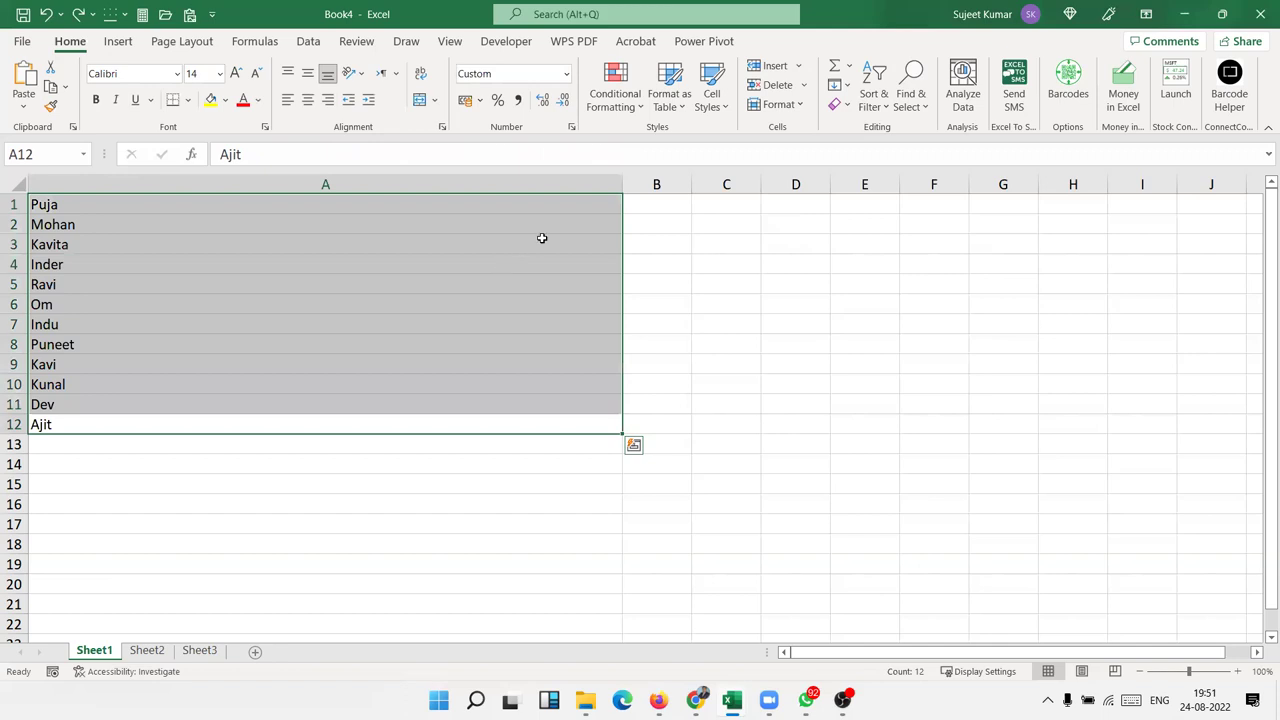
- Narrow column A and justify the names to fit the narrower width
drag(619, 185, 379, 200)
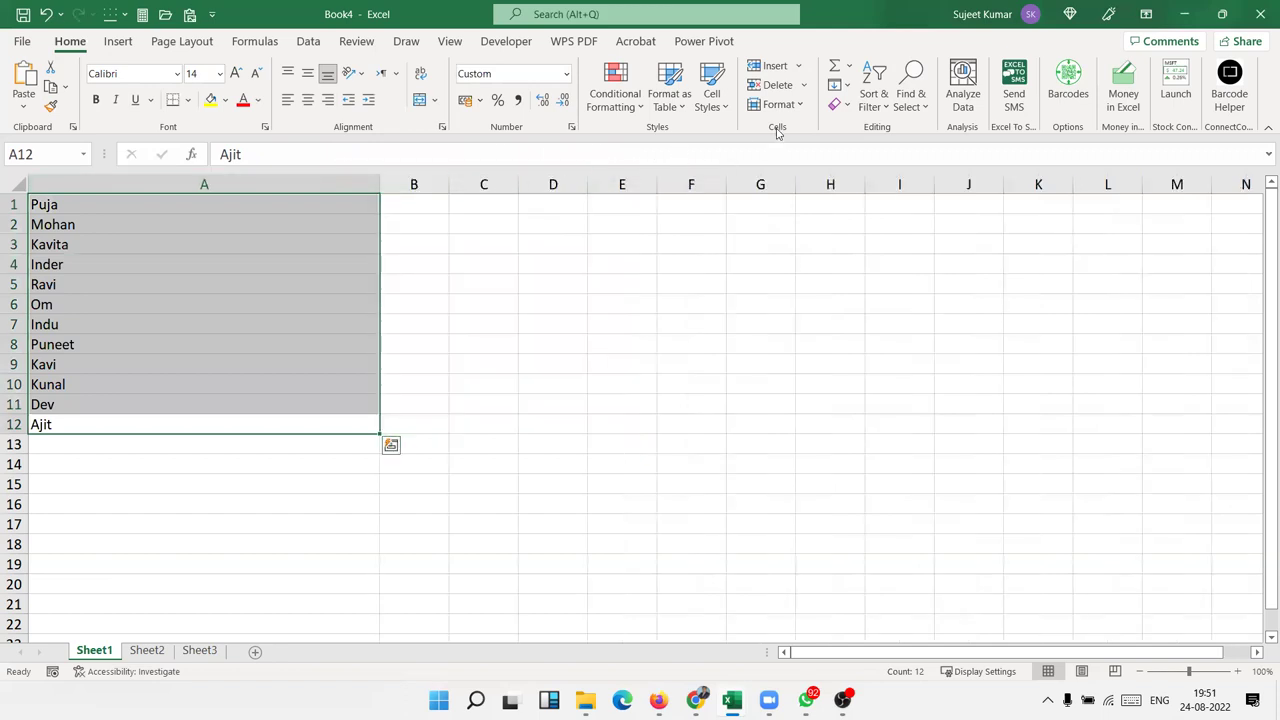
click(850, 87)
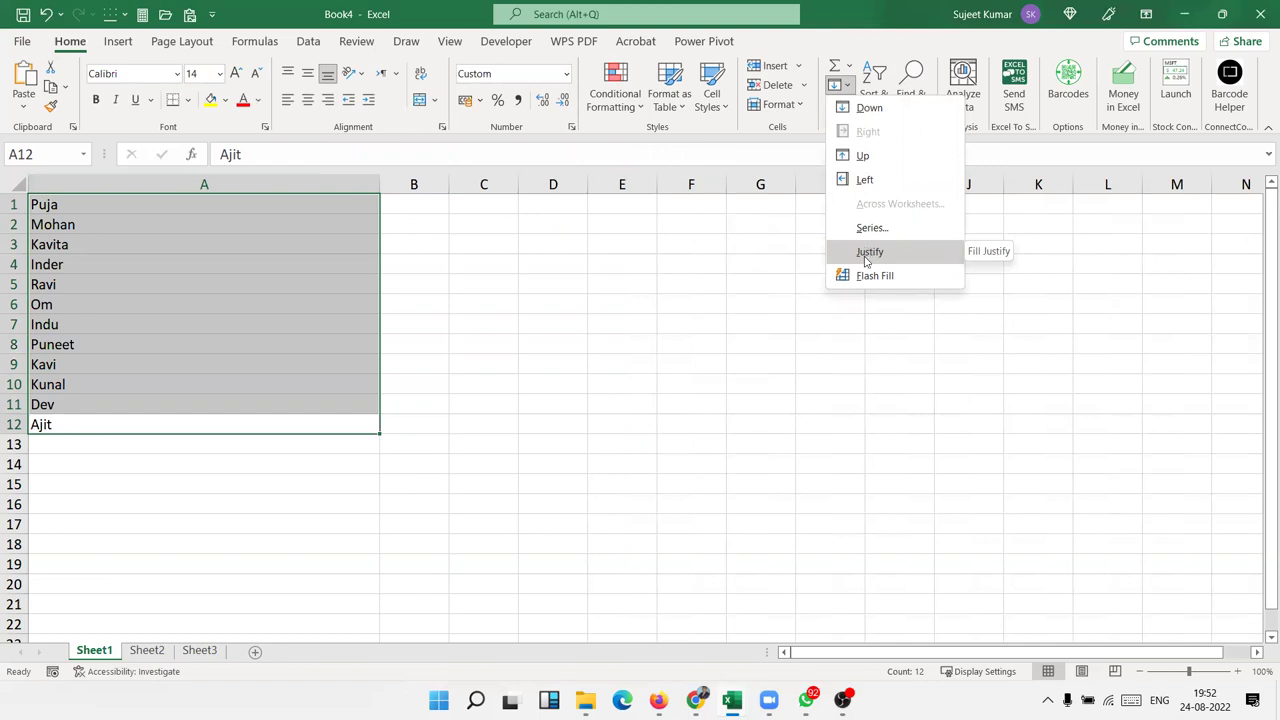
click(866, 261)
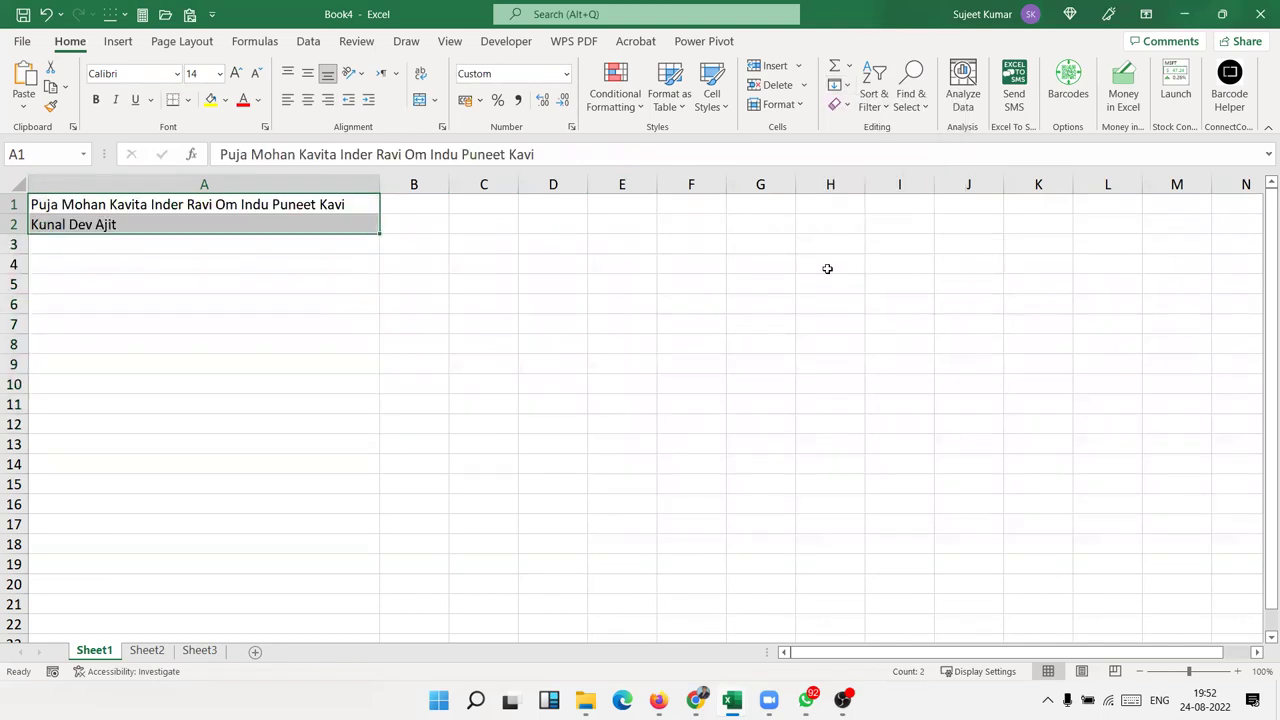
- Widen column A to about 43.33 and justify all names into one line in A1
drag(380, 186, 542, 190)
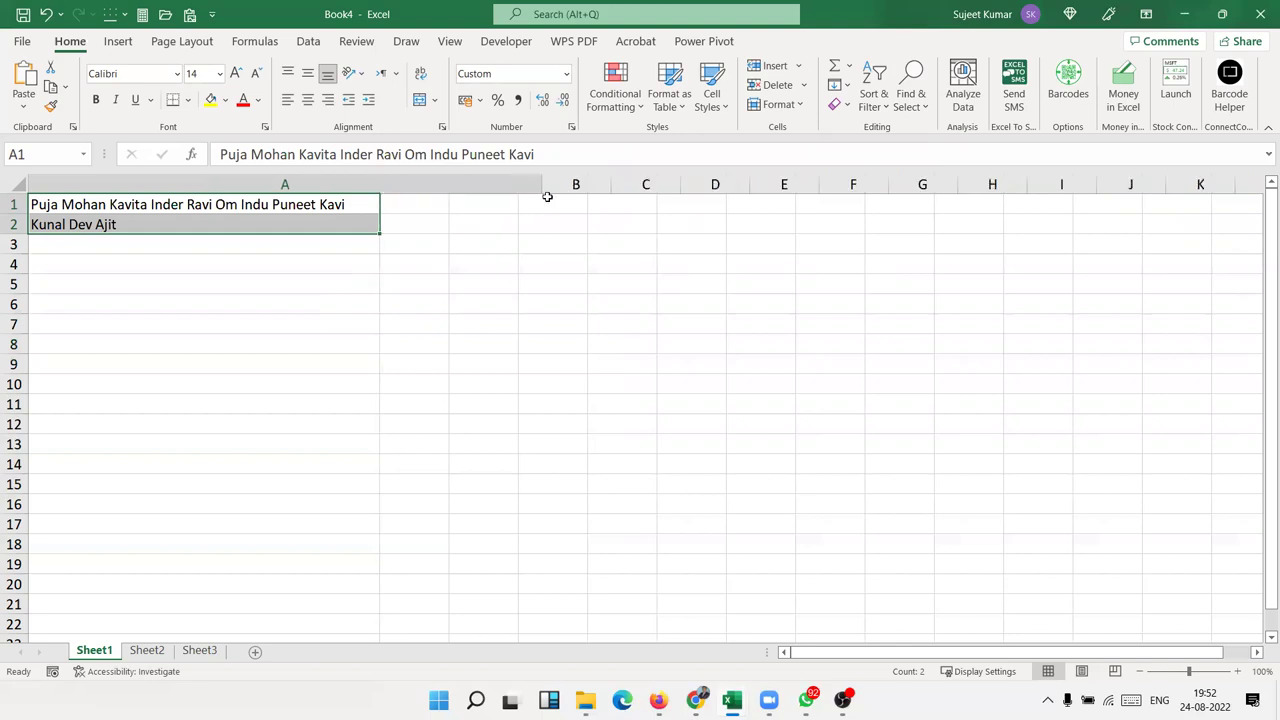
click(852, 95)
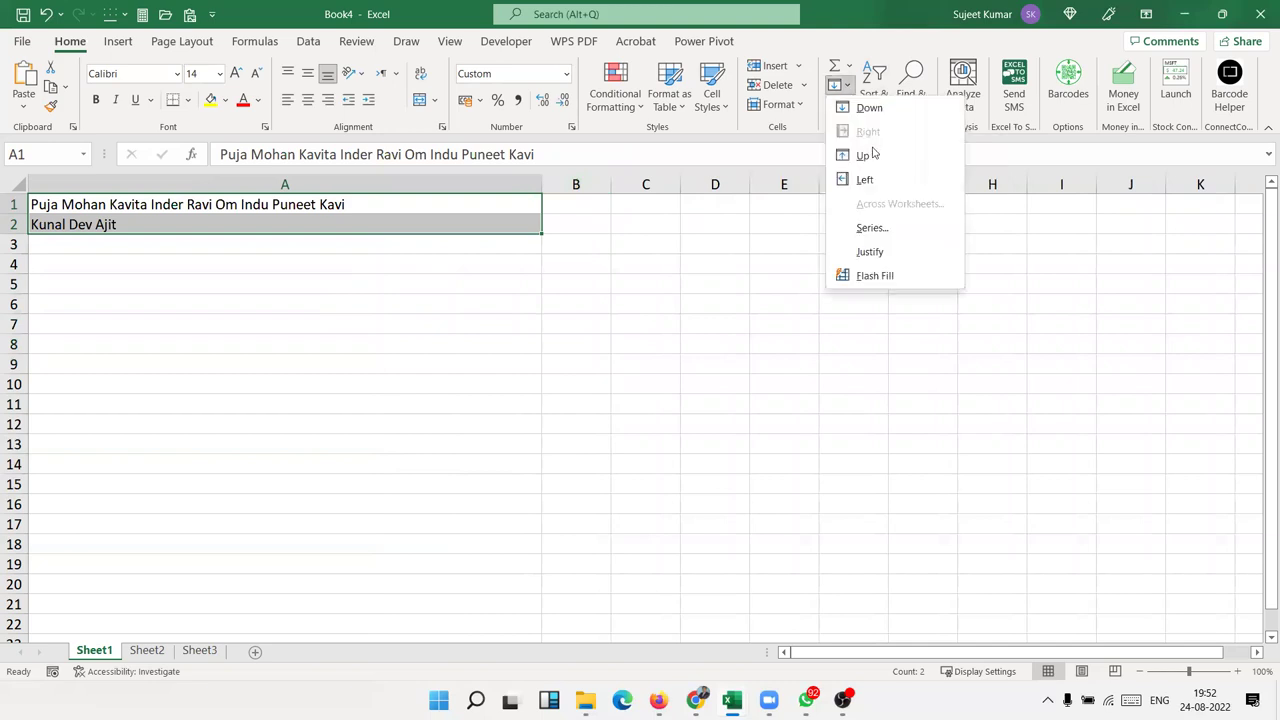
click(882, 250)
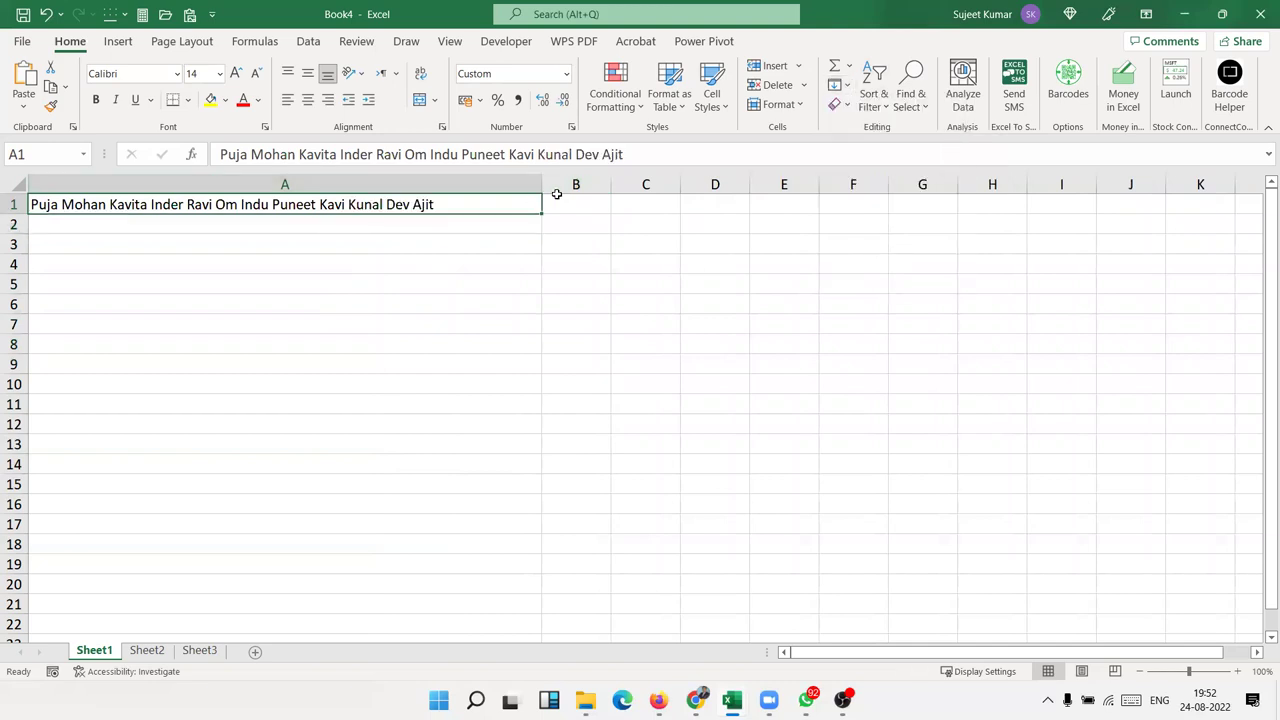
- Narrow column A, justify A1's line back into one name per row, and widen the column
mouse_move(542, 190)
mouse_down()
mouse_move(229, 188)
mouse_move(60, 204)
mouse_move(44, 244)
mouse_up()
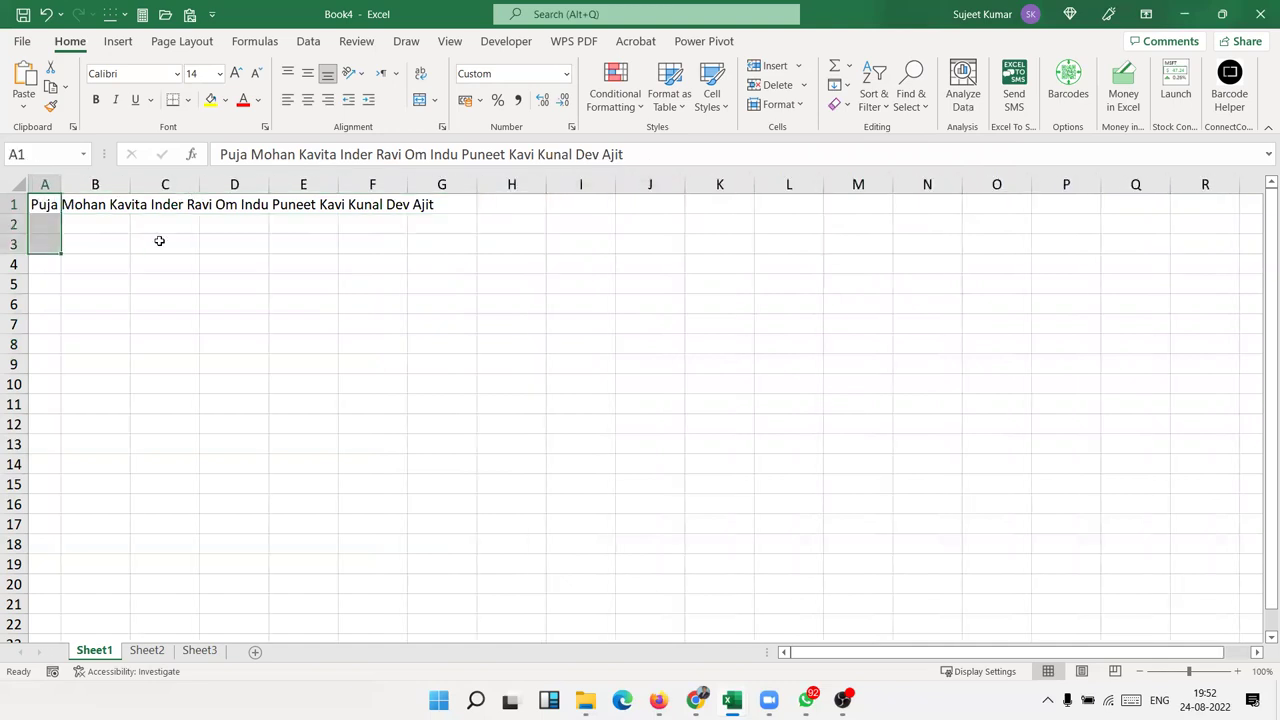
click(840, 86)
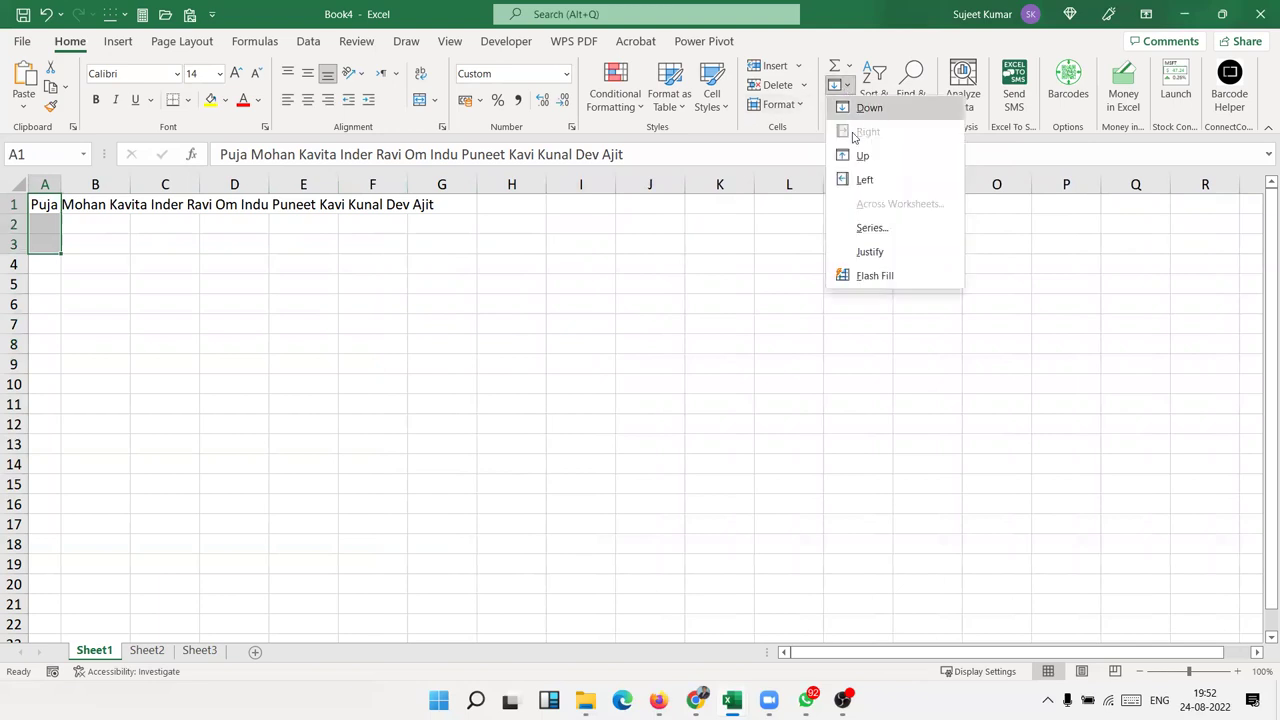
click(886, 259)
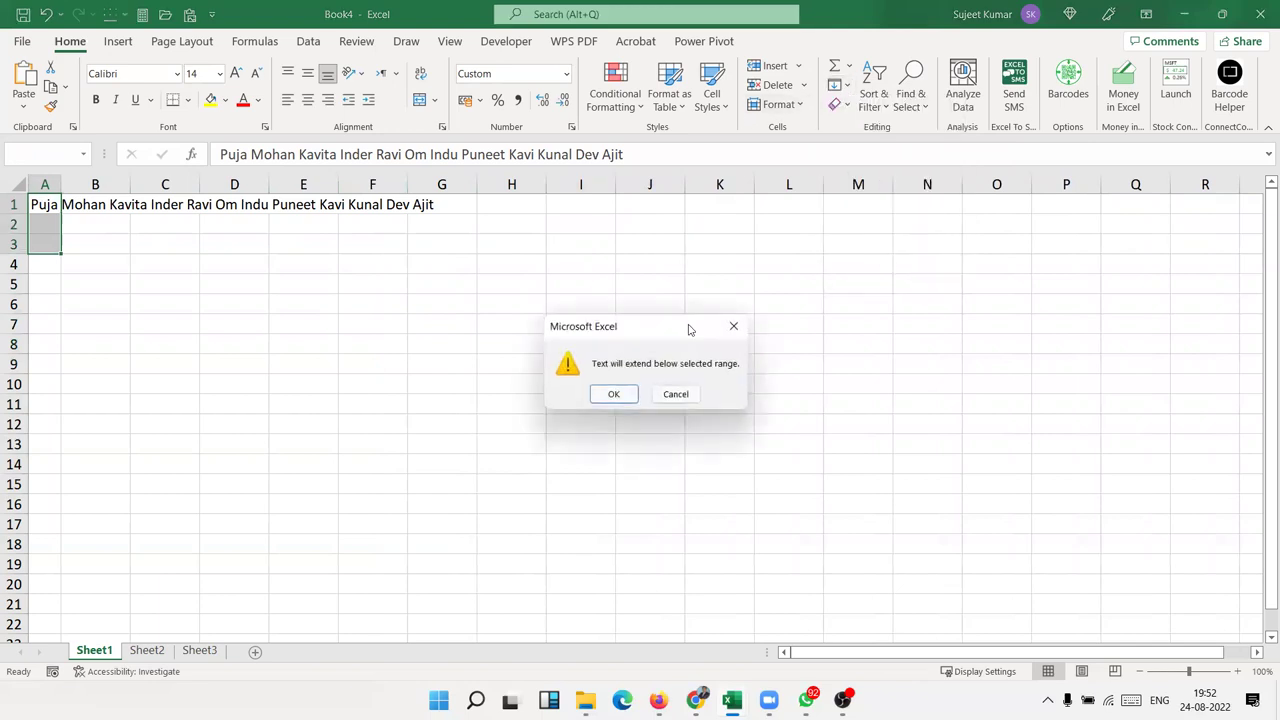
click(622, 395)
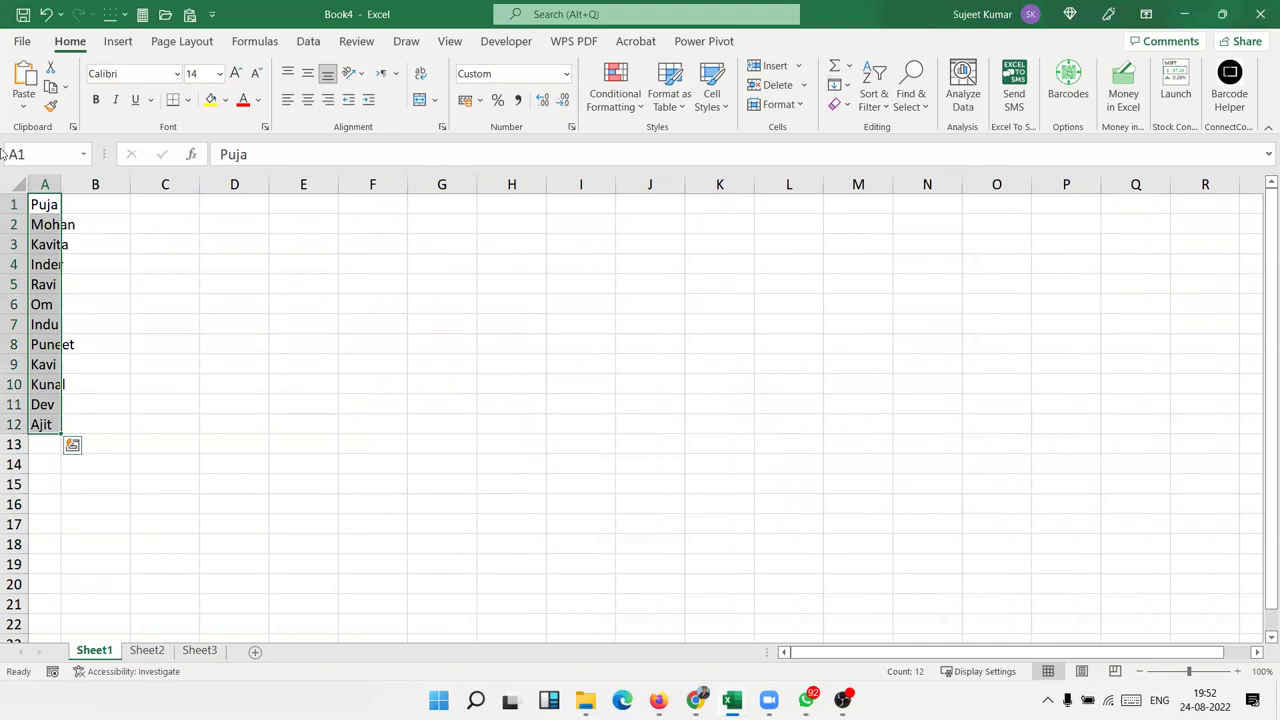
mouse_move(130, 188)
mouse_down()
mouse_move(110, 189)
mouse_move(129, 190)
mouse_up()
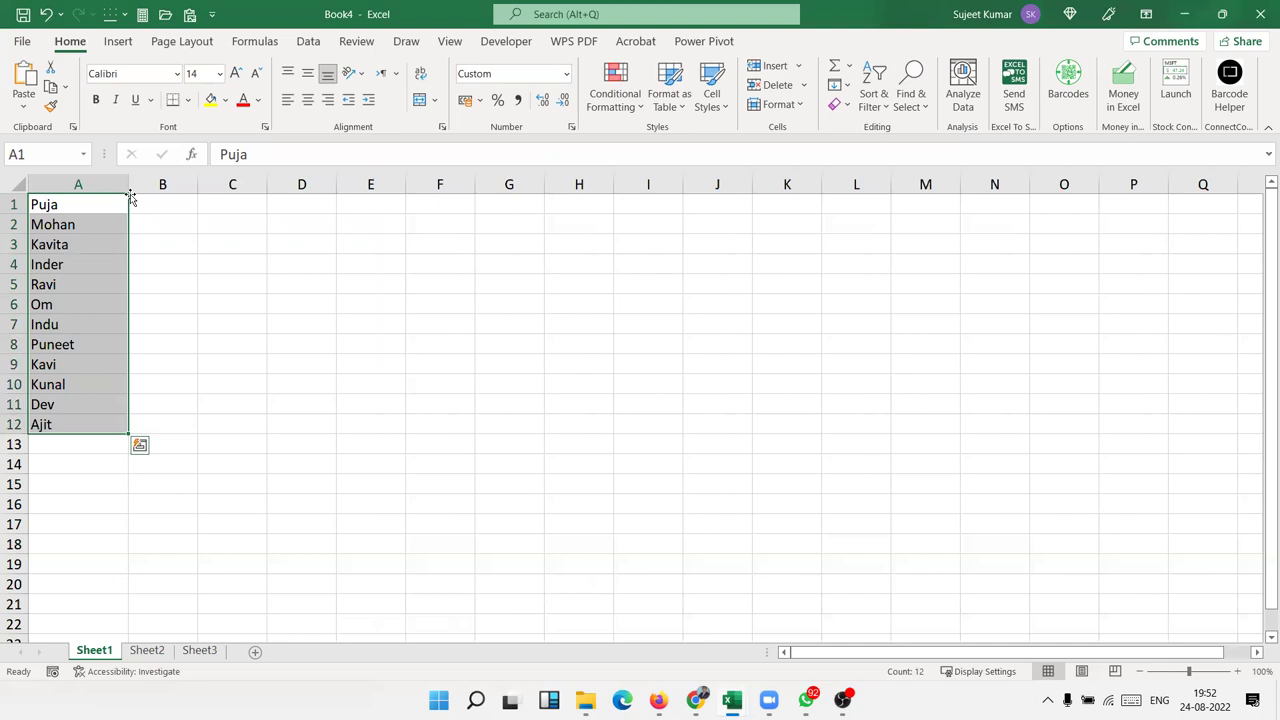
click(847, 86)
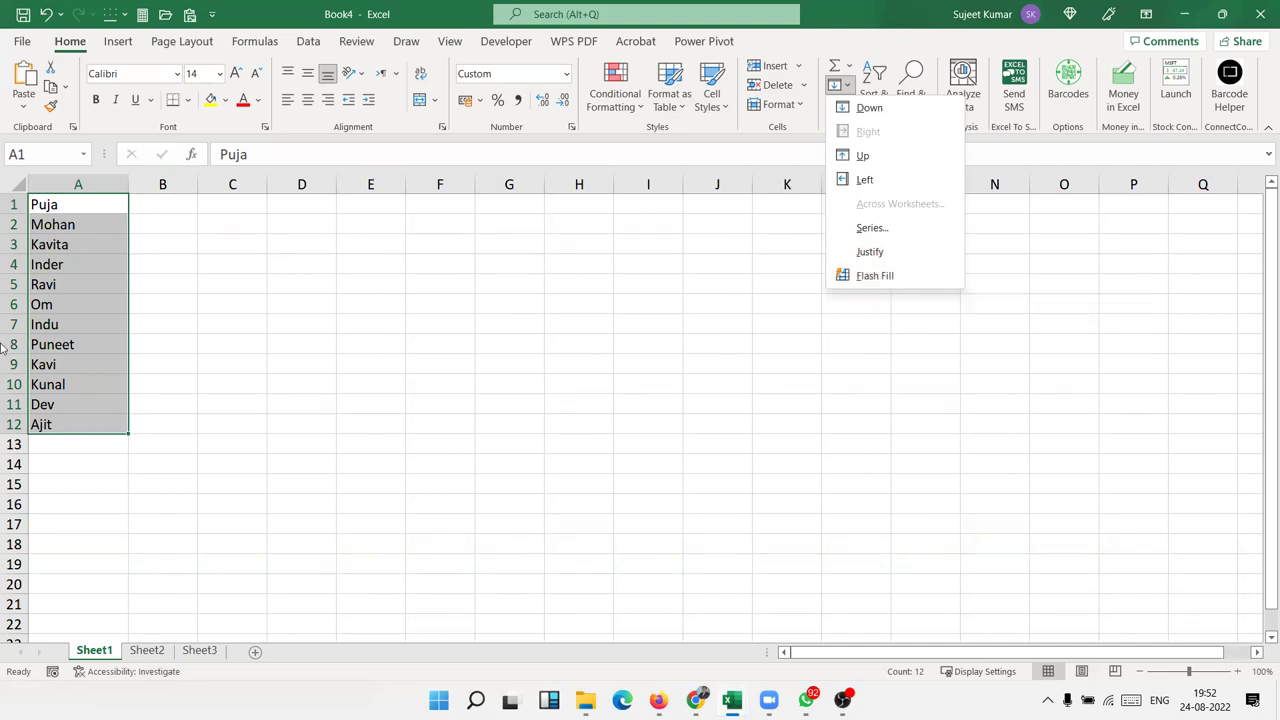
- Enter a Name header in F1 with three full names below it, and autofit column F
click(416, 292)
click(427, 203)
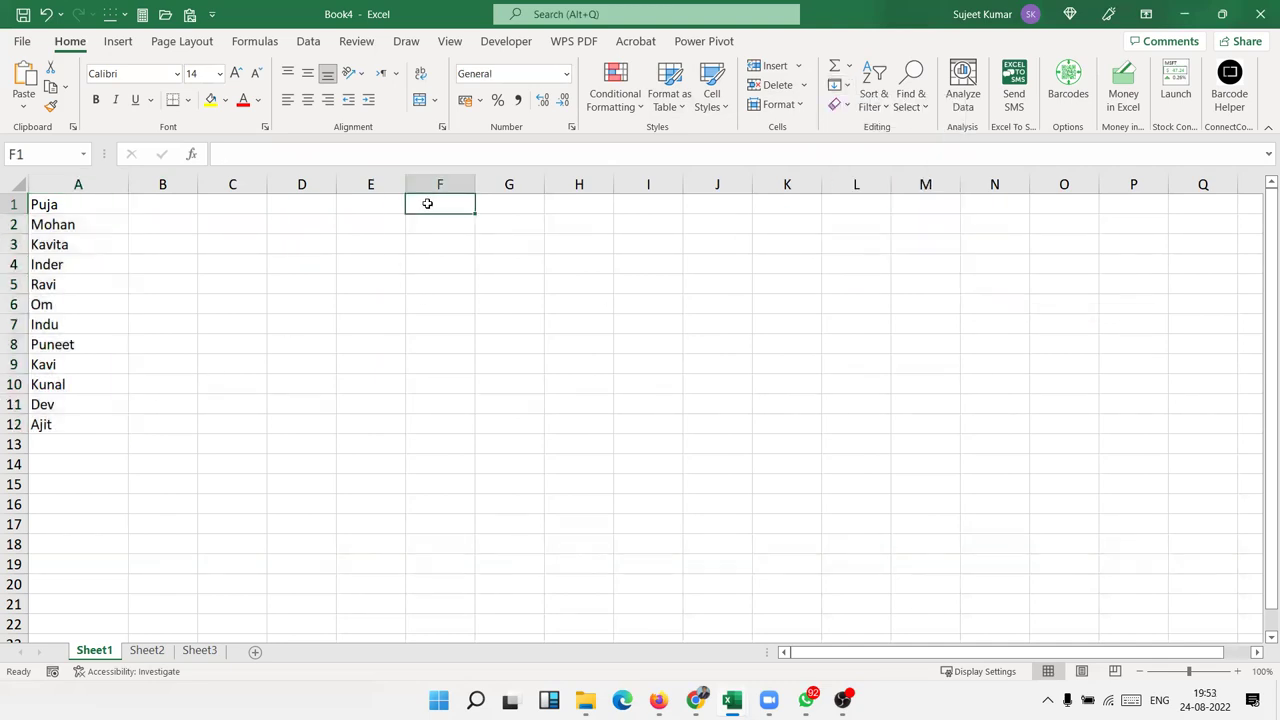
text(Name)
key(Return)
text(Puja singh)
key(Return)
text(Mohan Sharma)
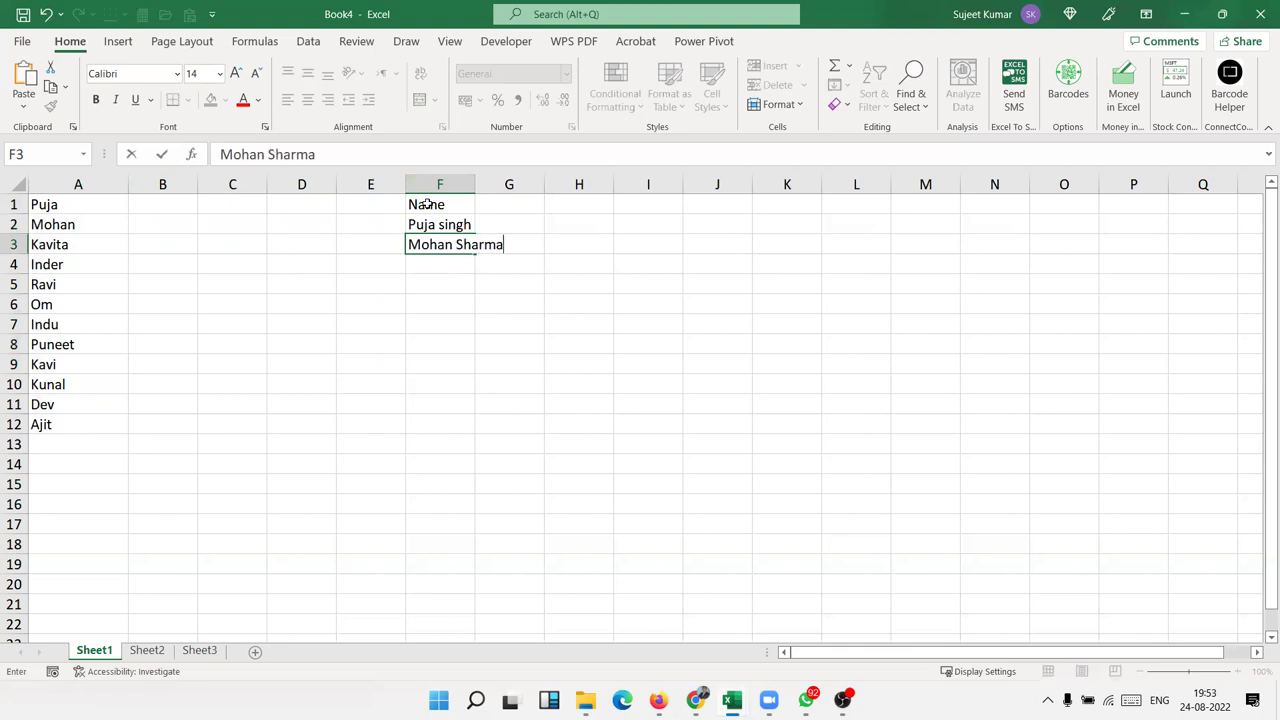
key(Return)
text(Kavita )
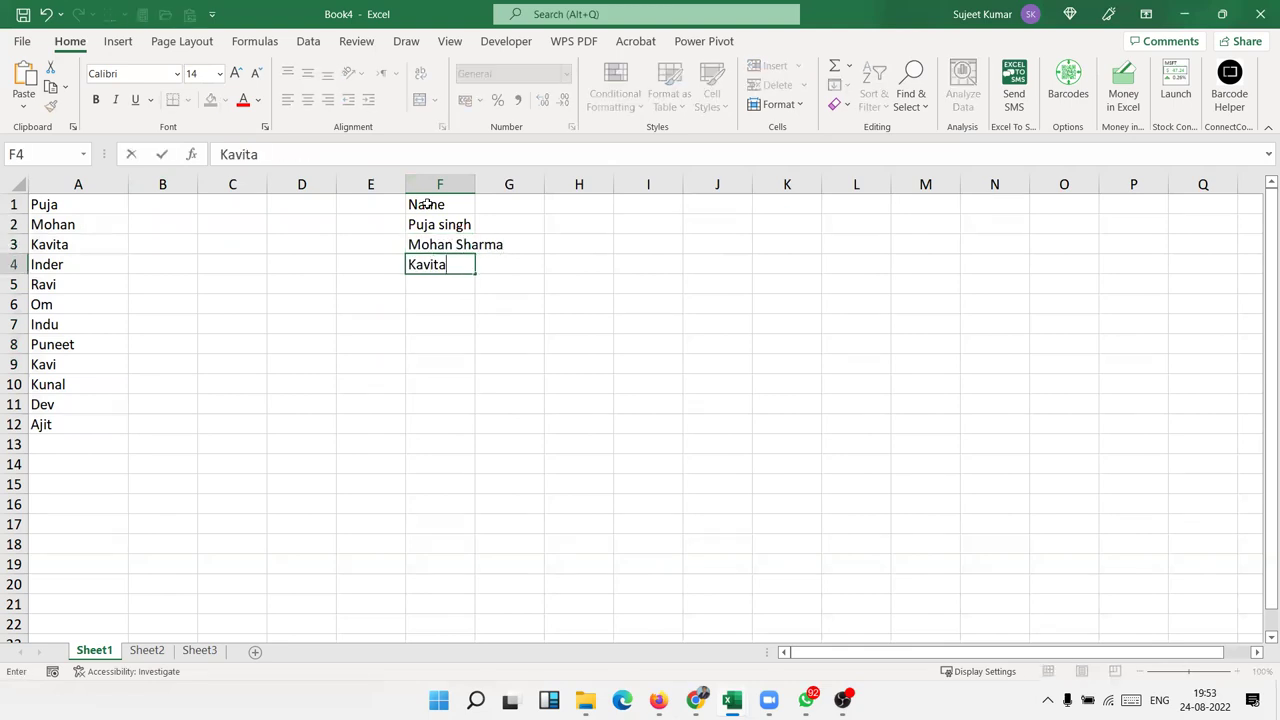
text(Singh)
key(Return)
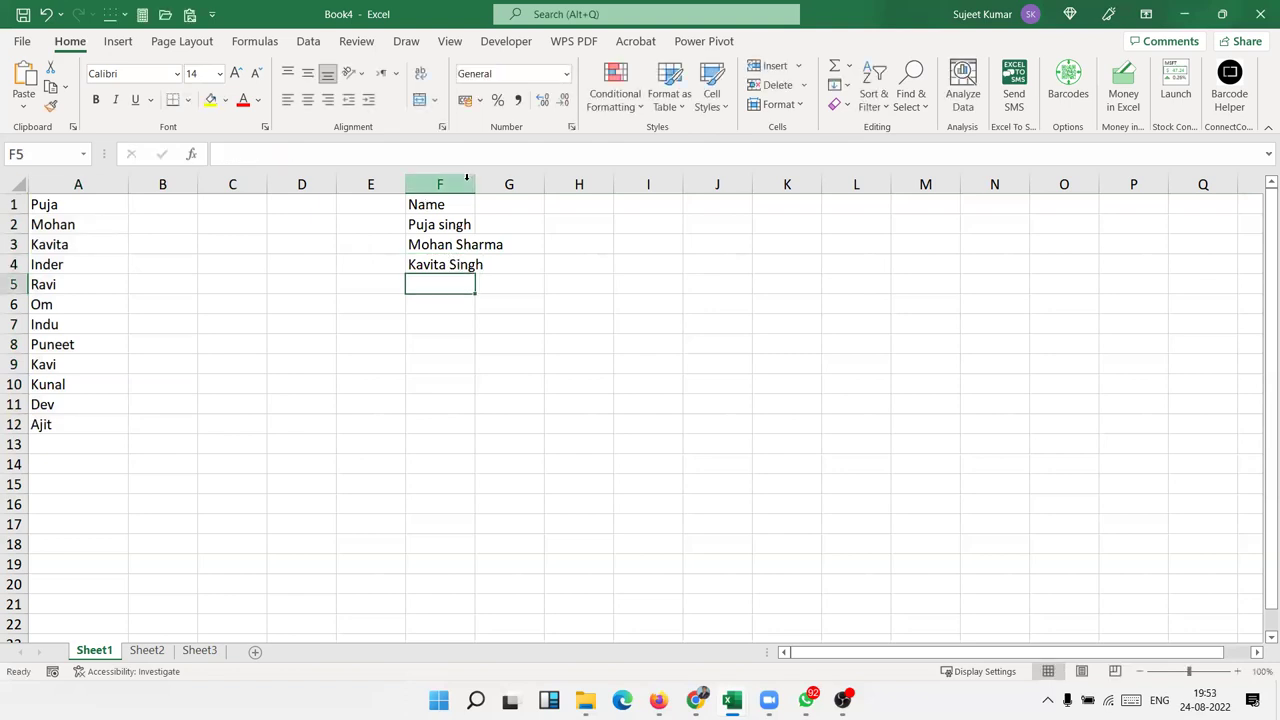
double_click(475, 184)
- Add F Name and L Name headers in G1:H1, correcting the L Name typo
click(516, 199)
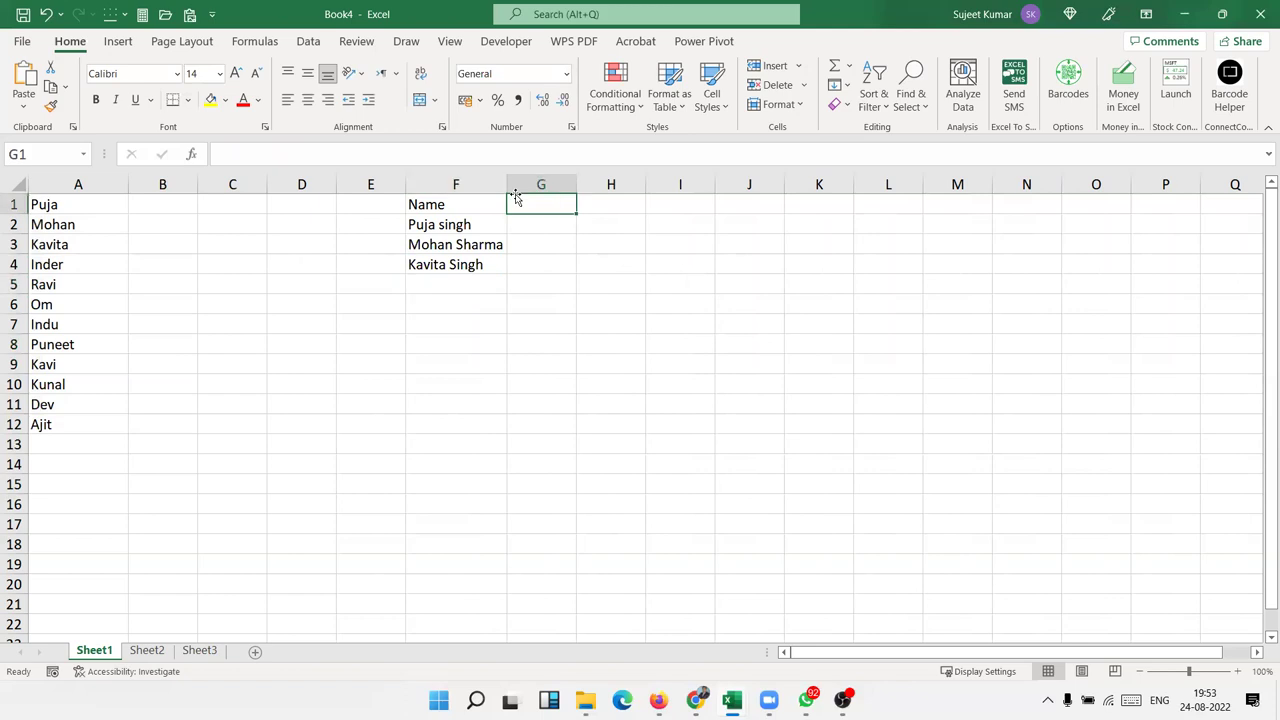
text(F Name)
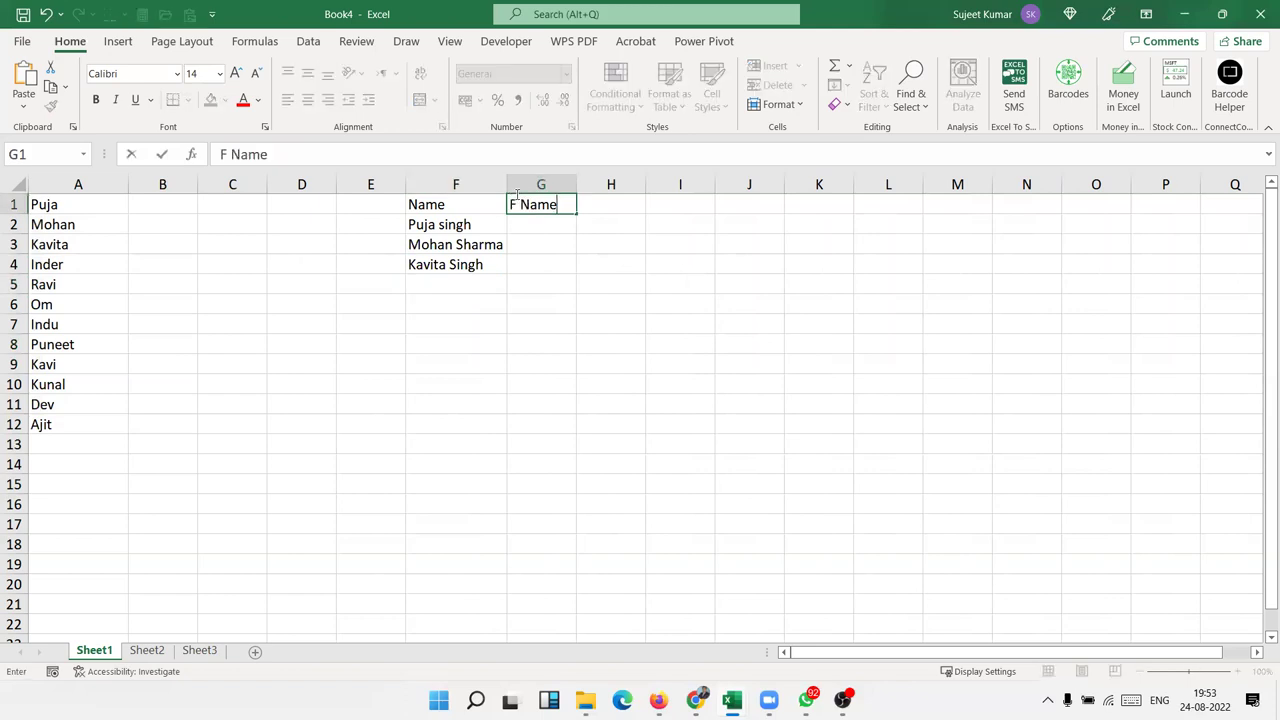
key(Tab)
text(L Namne)
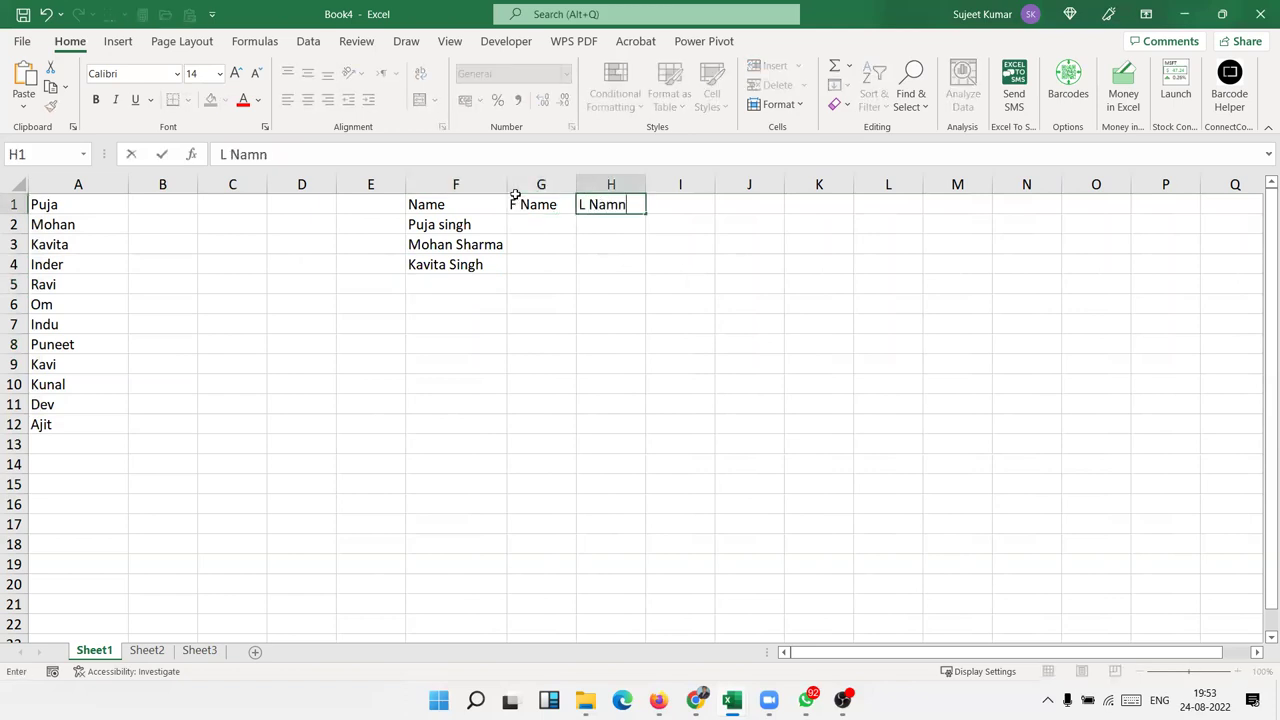
key(Return)
key(Up)
key(Right)
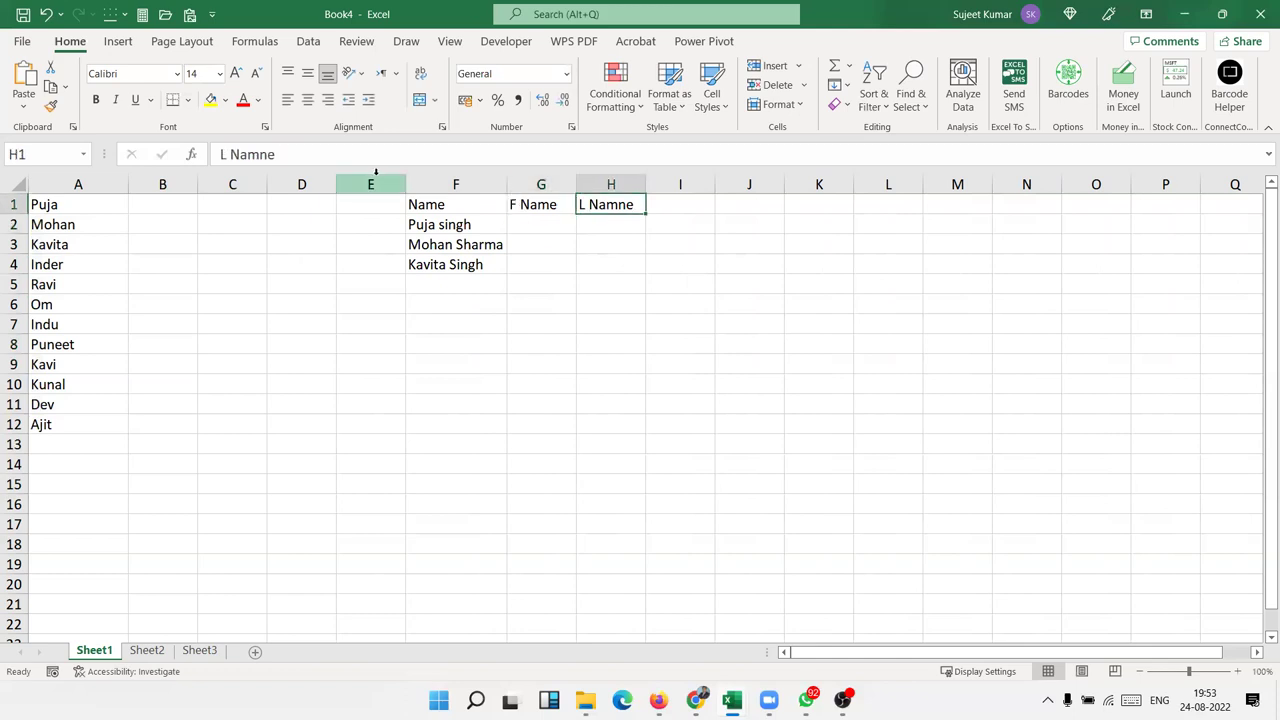
click(370, 163)
key(BackSpace)
key(BackSpace)
text(e)
key(Return)
key(Left)
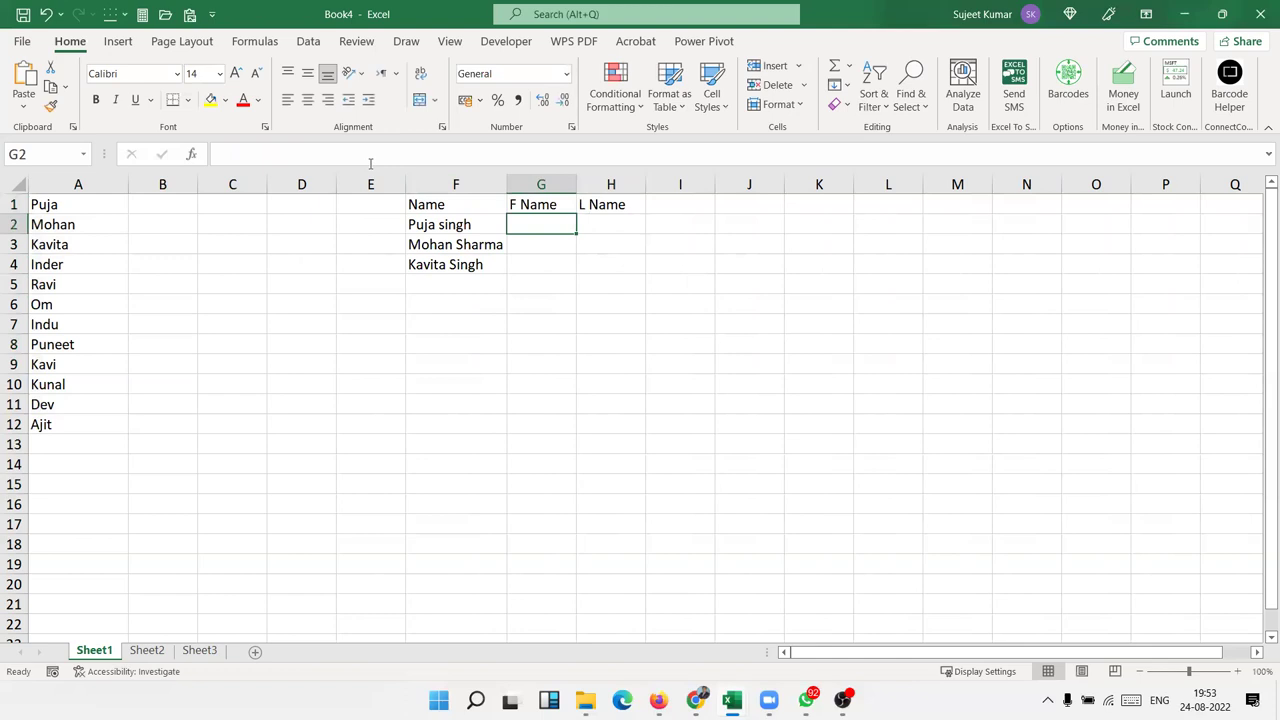
- Enter F2's first name in G2 as an example and copy the full names in F2:F4
text(Puja)
key(Return)
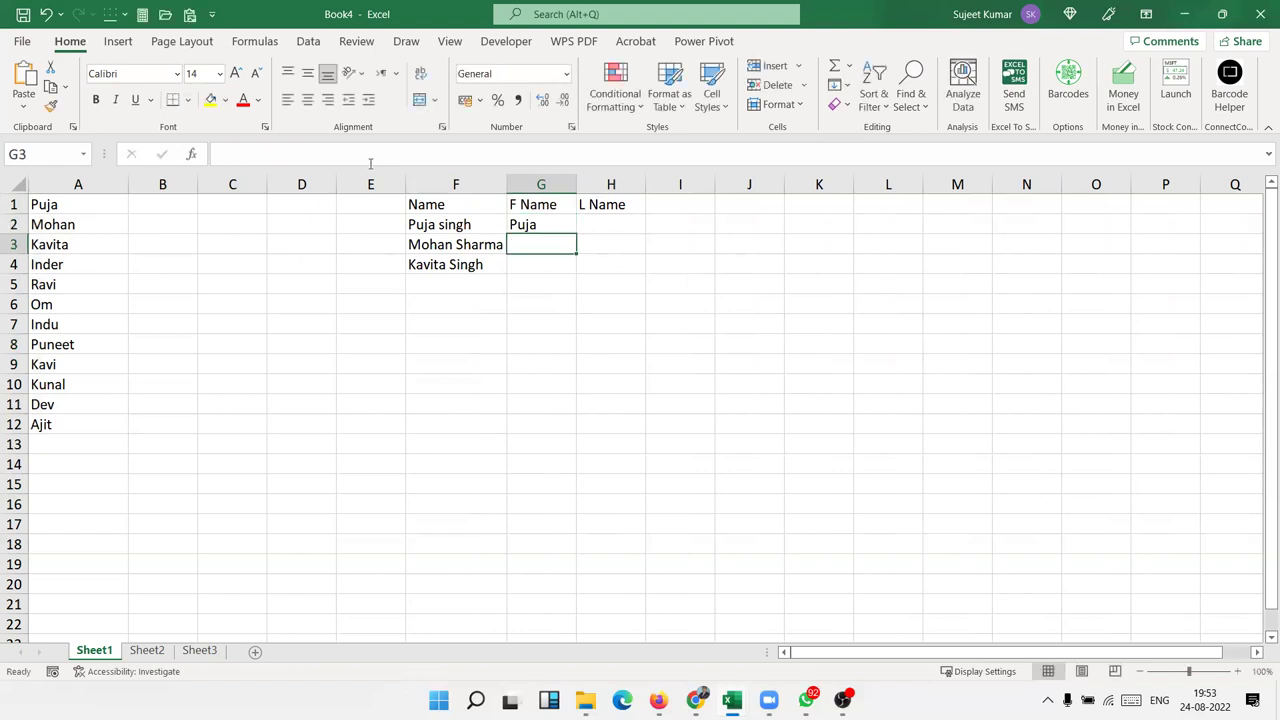
drag(450, 228, 451, 266)
key(ctrl+c)
- Paste the three full names into F5:F7 and F8:F10, then reselect G2
click(453, 285)
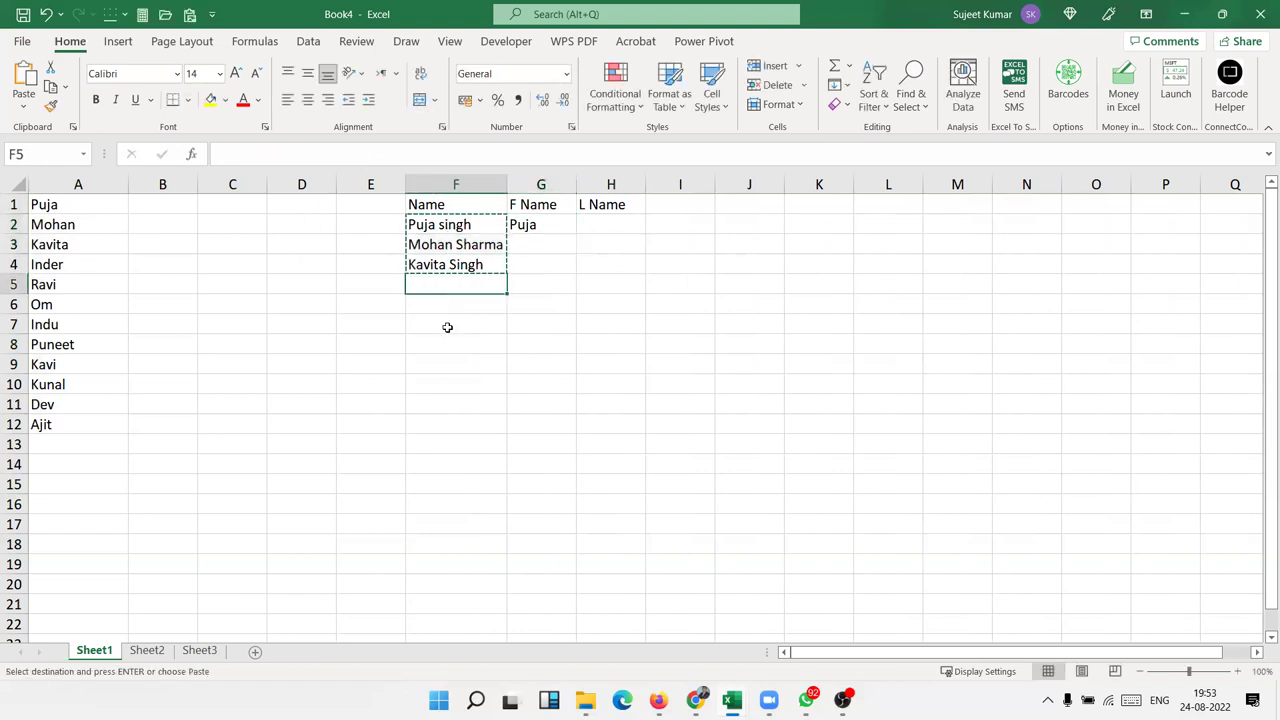
key(ctrl+v)
click(452, 340)
key(ctrl+v)
key(Escape)
click(516, 282)
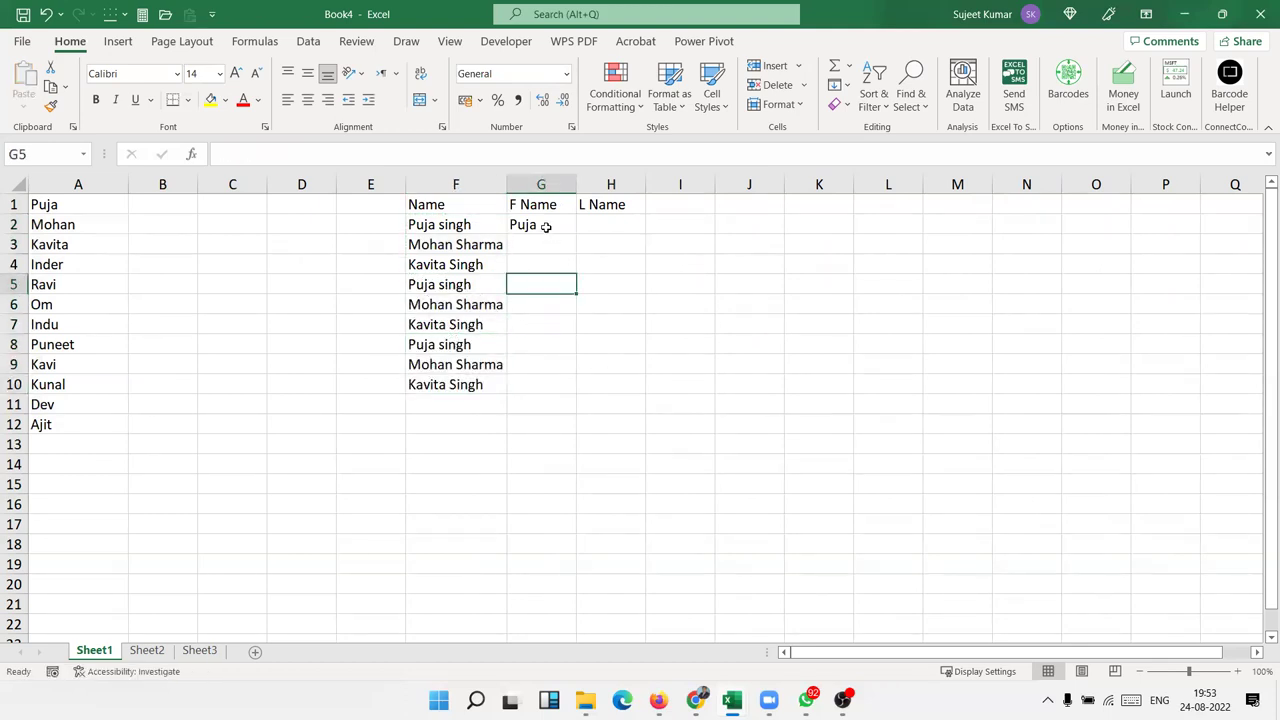
click(546, 227)
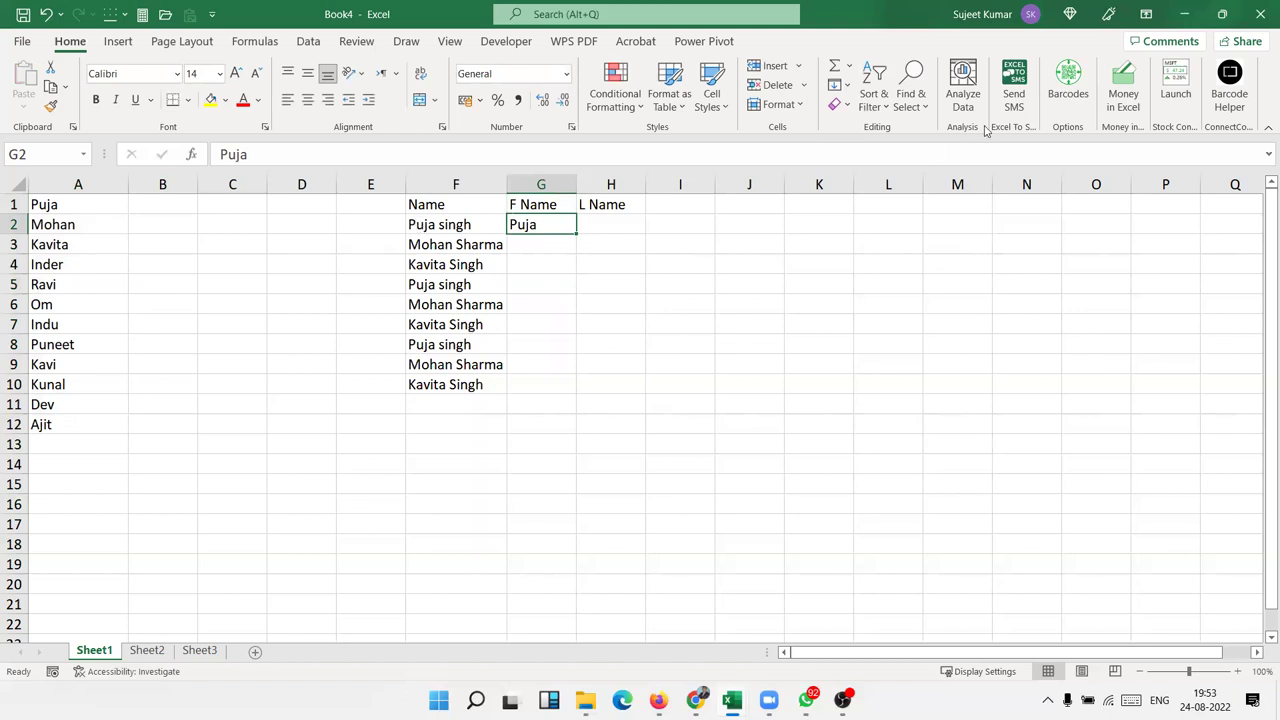
- Flash Fill first names down column G, then last names down column H from an H2 example
click(838, 85)
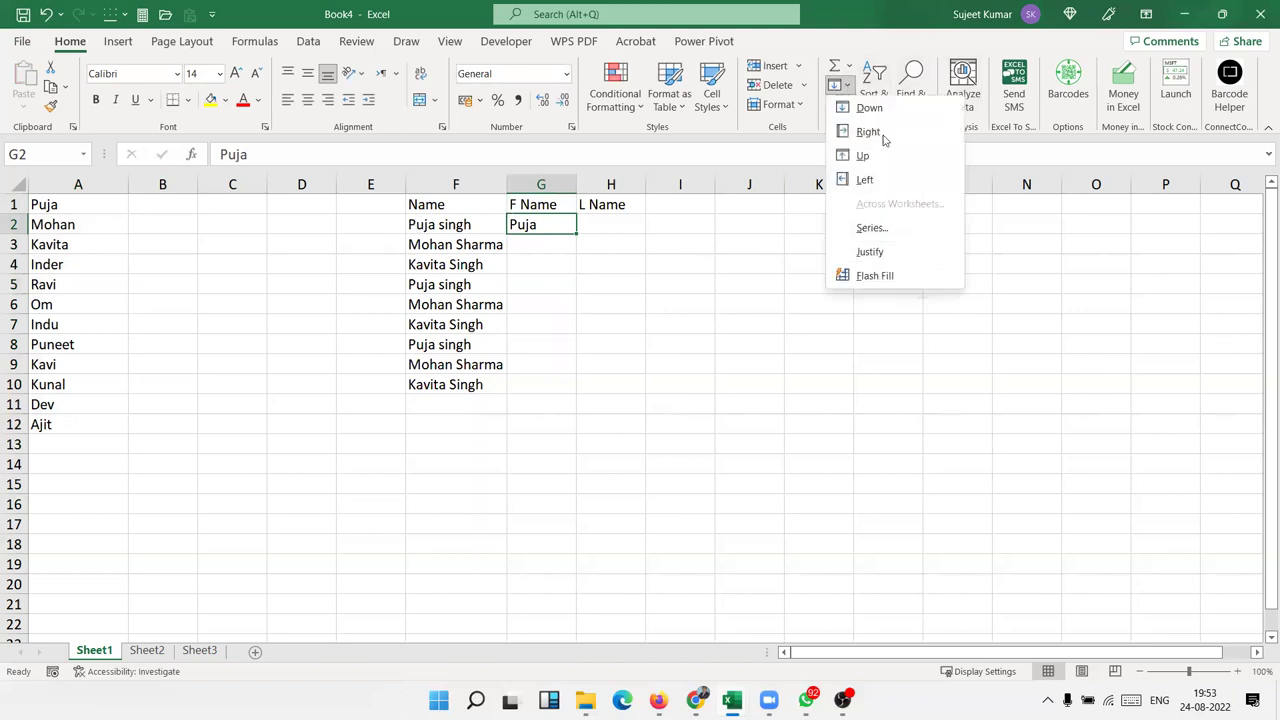
click(891, 282)
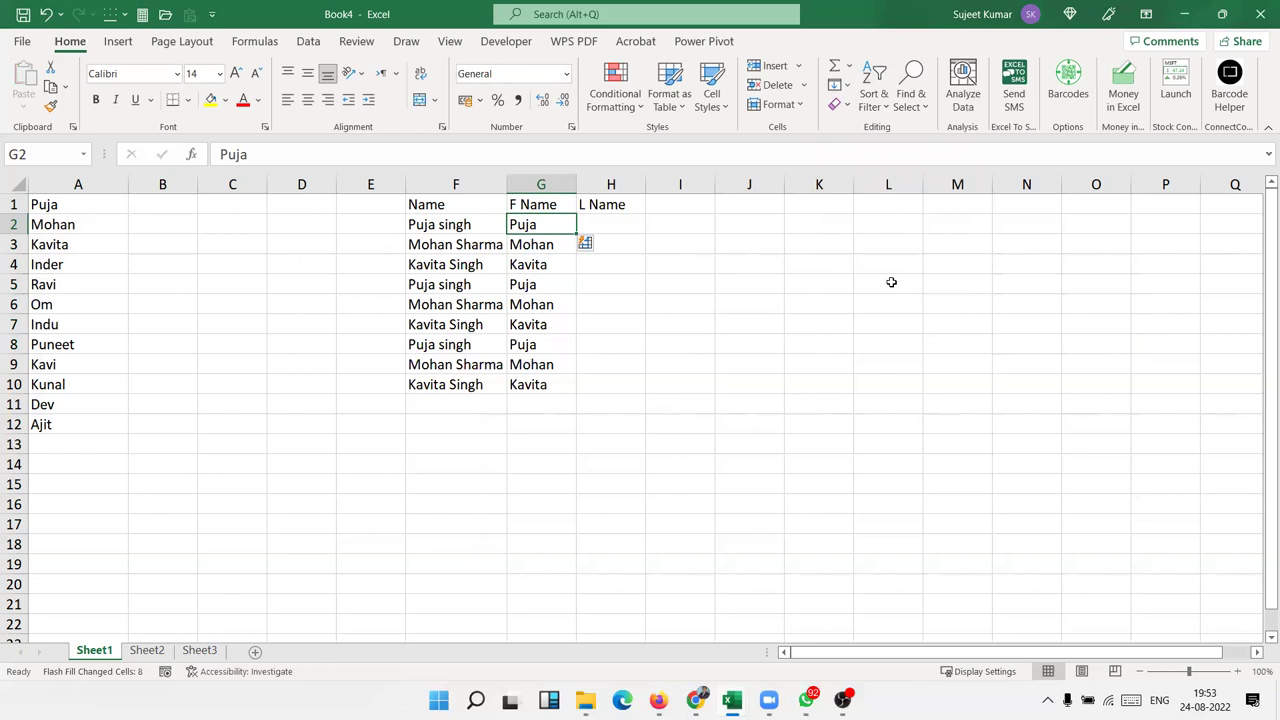
click(630, 223)
text(Singh)
key(ctrl+Return)
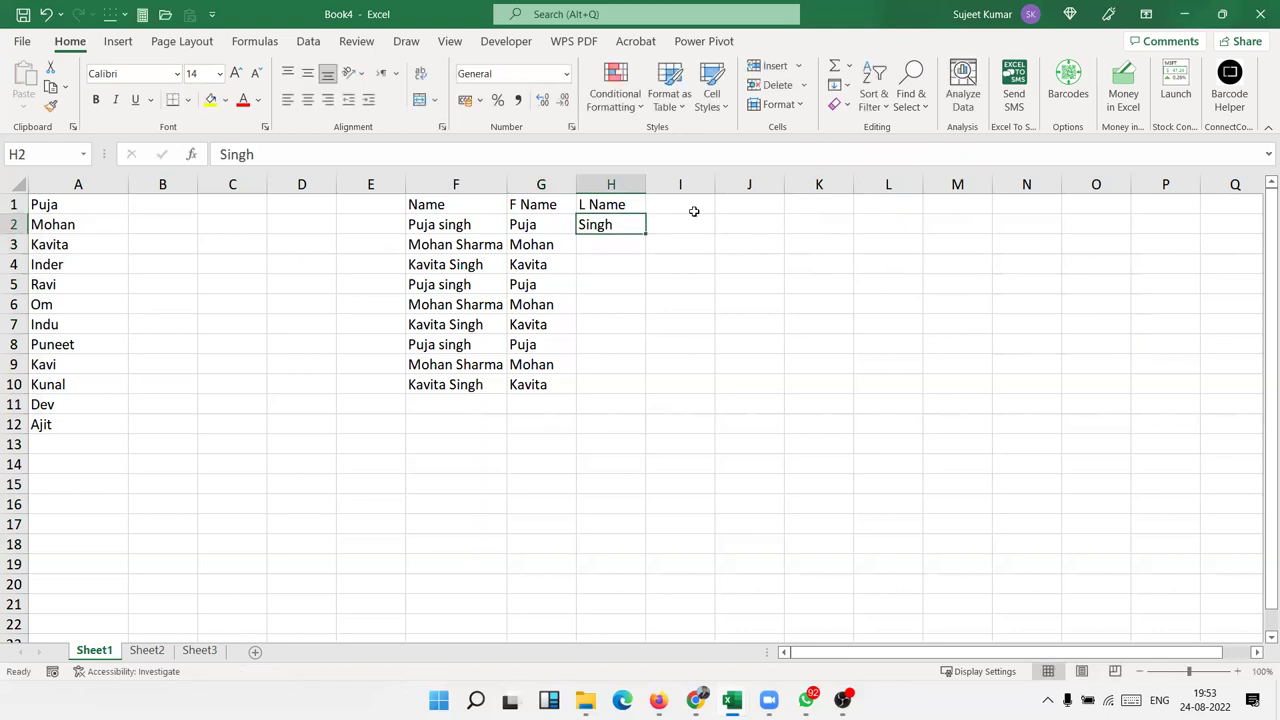
click(848, 110)
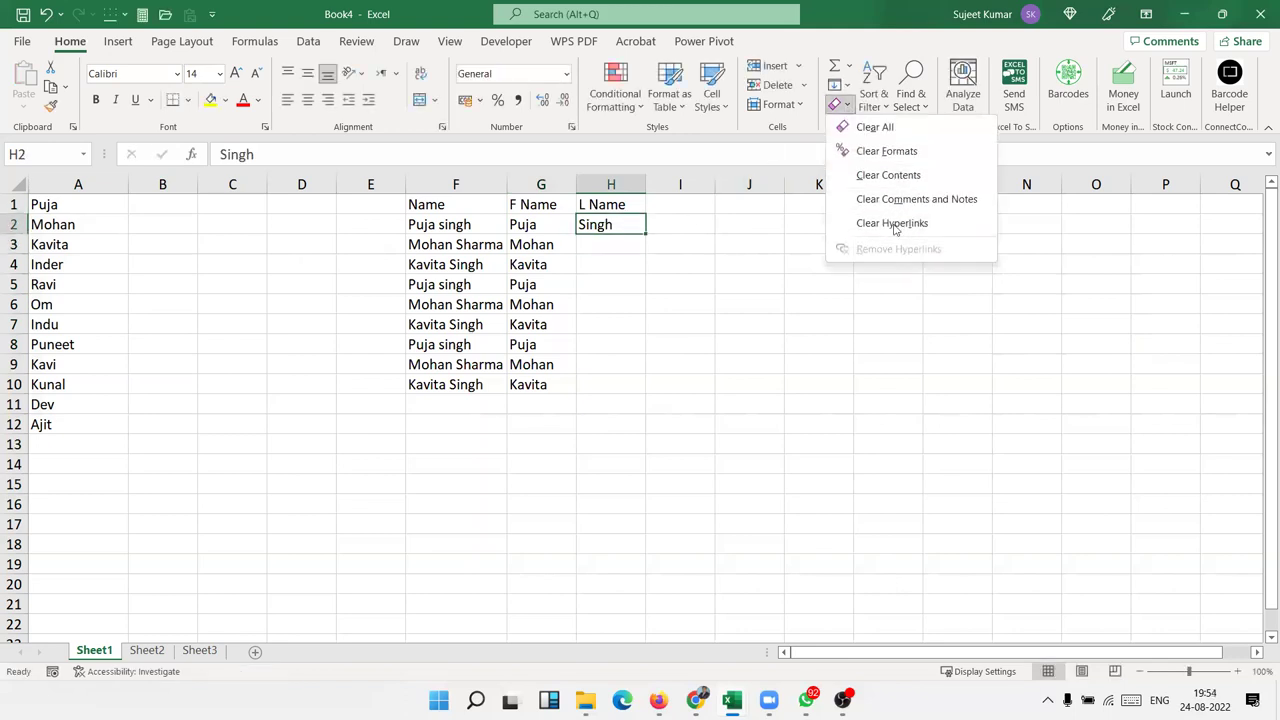
click(846, 86)
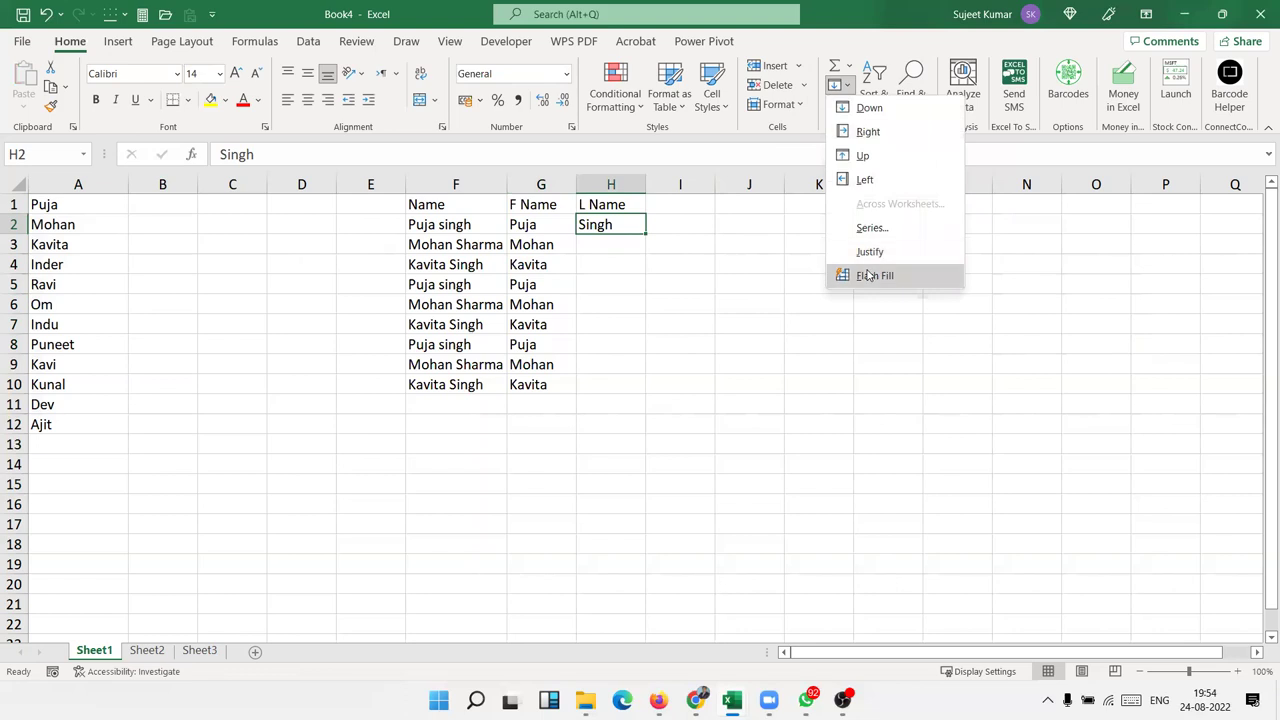
click(866, 270)
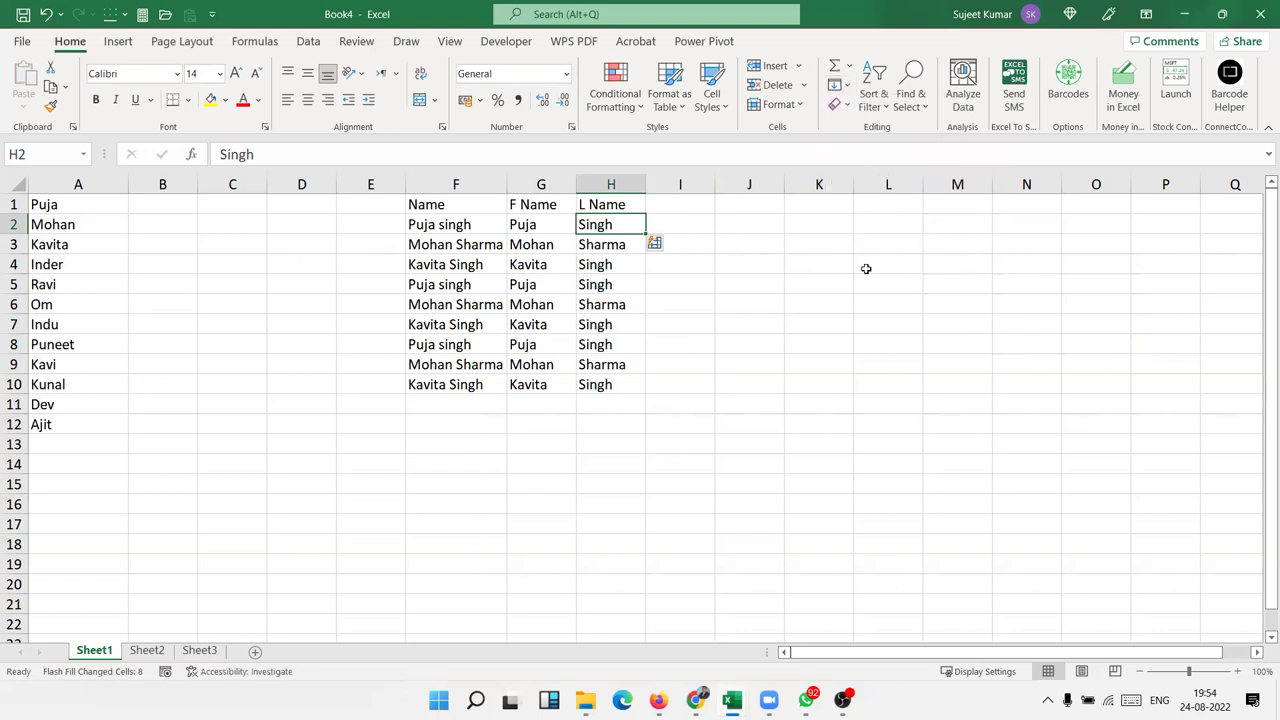
- Start a new header in cell J1, erasing the stray characters typed there
click(766, 201)
text(sda)
key(BackSpace)
key(BackSpace)
key(BackSpace)
- Add a Date header in J1 with dates from 1/8 stepping +30 days down to J12
text(Date)
key(Return)
text(1/)
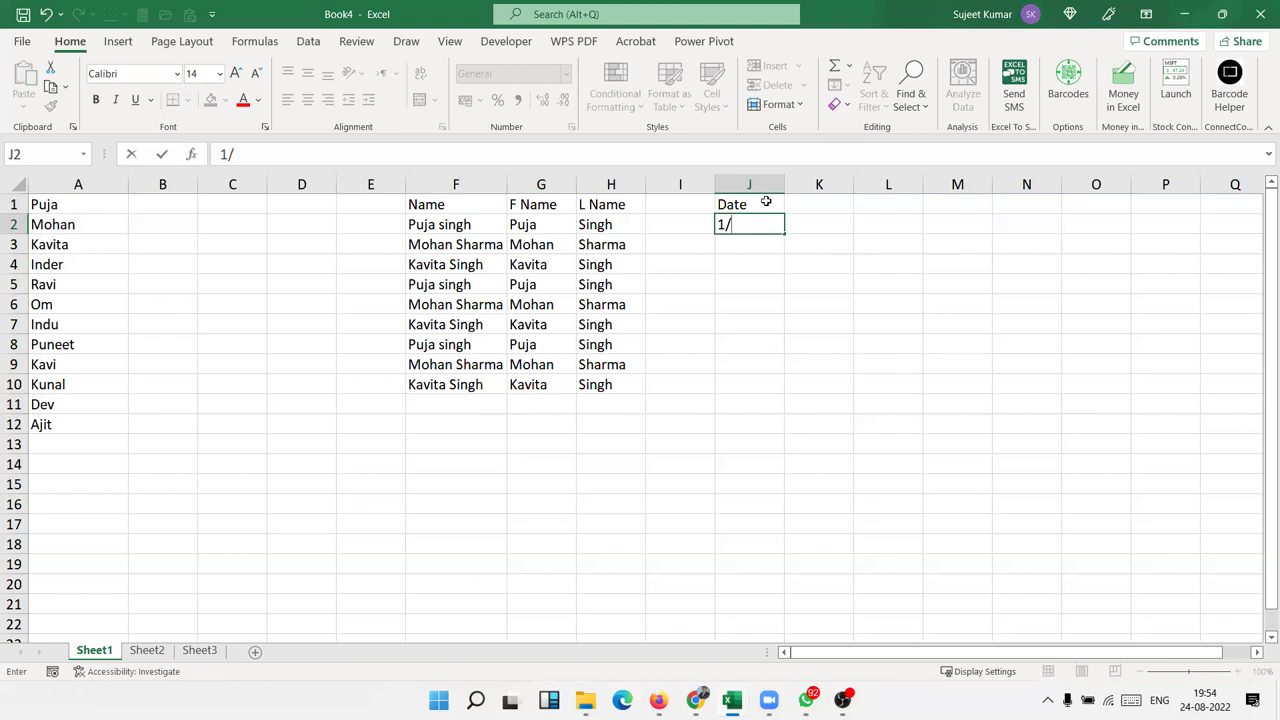
text(8)
key(Return)
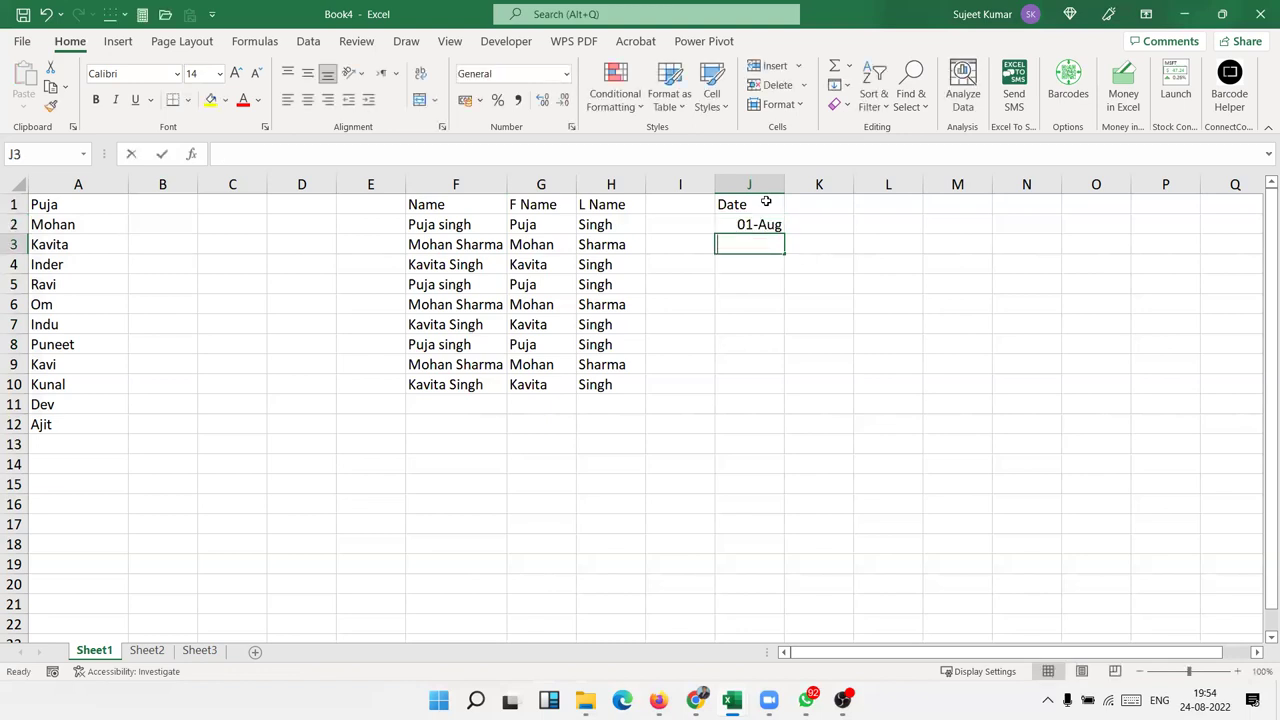
text(=)
key(Up)
text(+30)
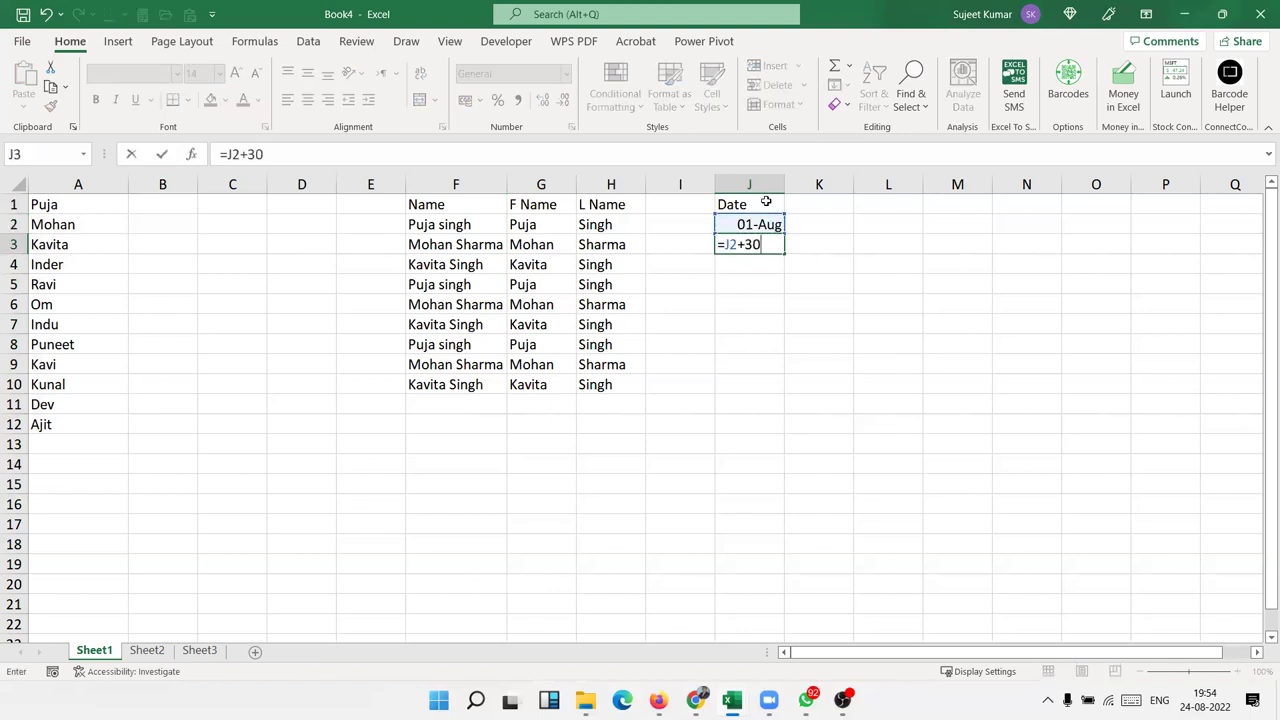
key(ctrl+Return)
key(shift+Down)
key(shift+Down)
key(shift+Down)
key(shift+Down)
key(shift+Down)
key(shift+Down)
key(shift+Down)
key(shift+Down)
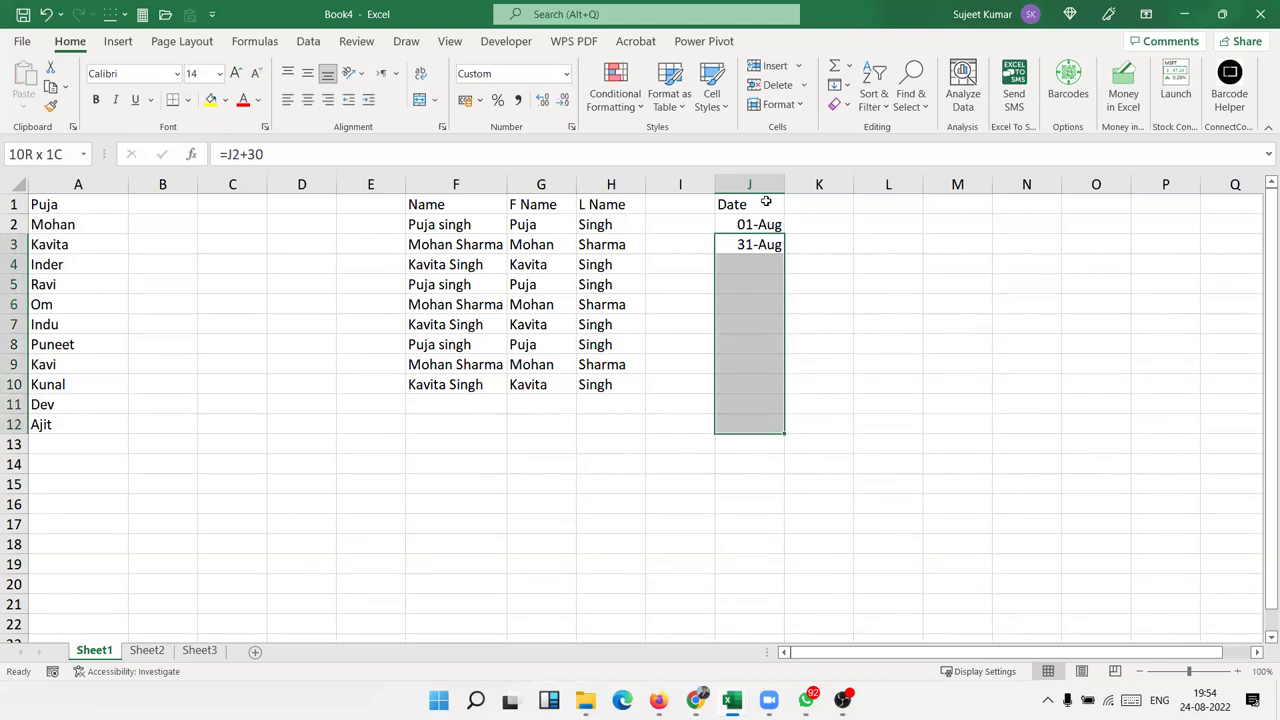
key(ctrl+d)
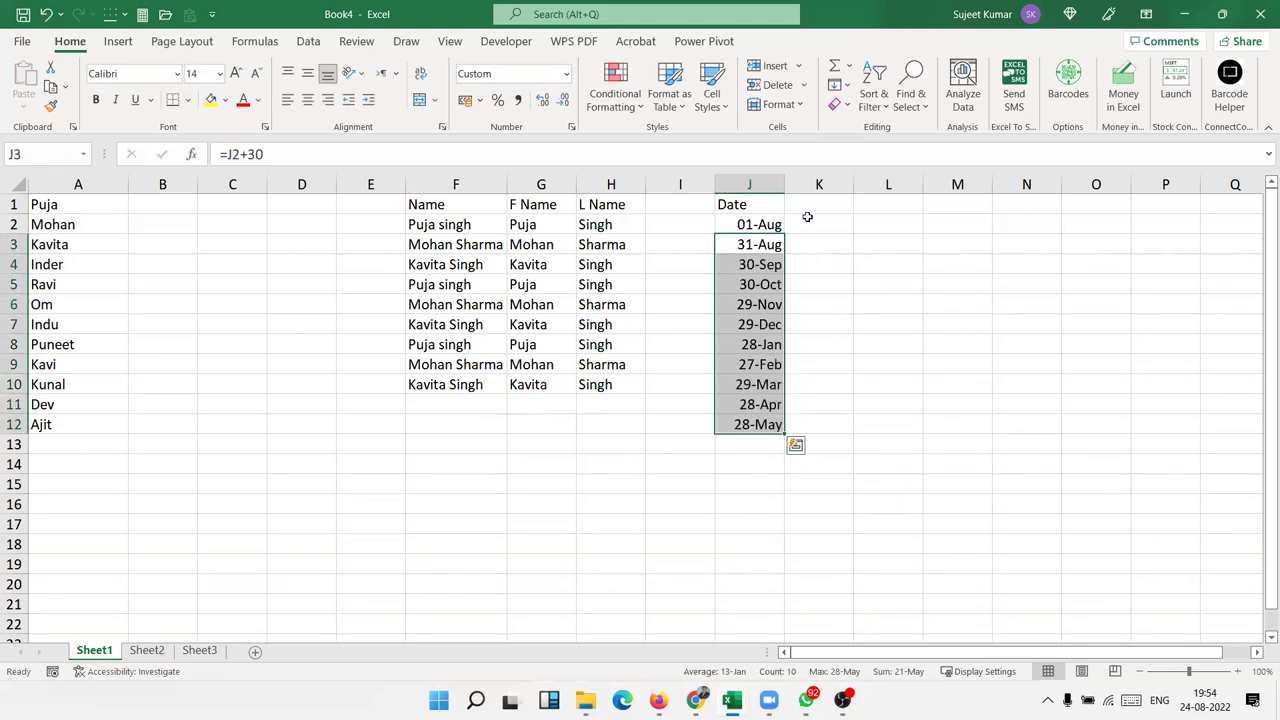
- Enter Aug in K2 and Flash Fill the month abbreviations down to K12
click(835, 227)
text(Aug)
text(\)
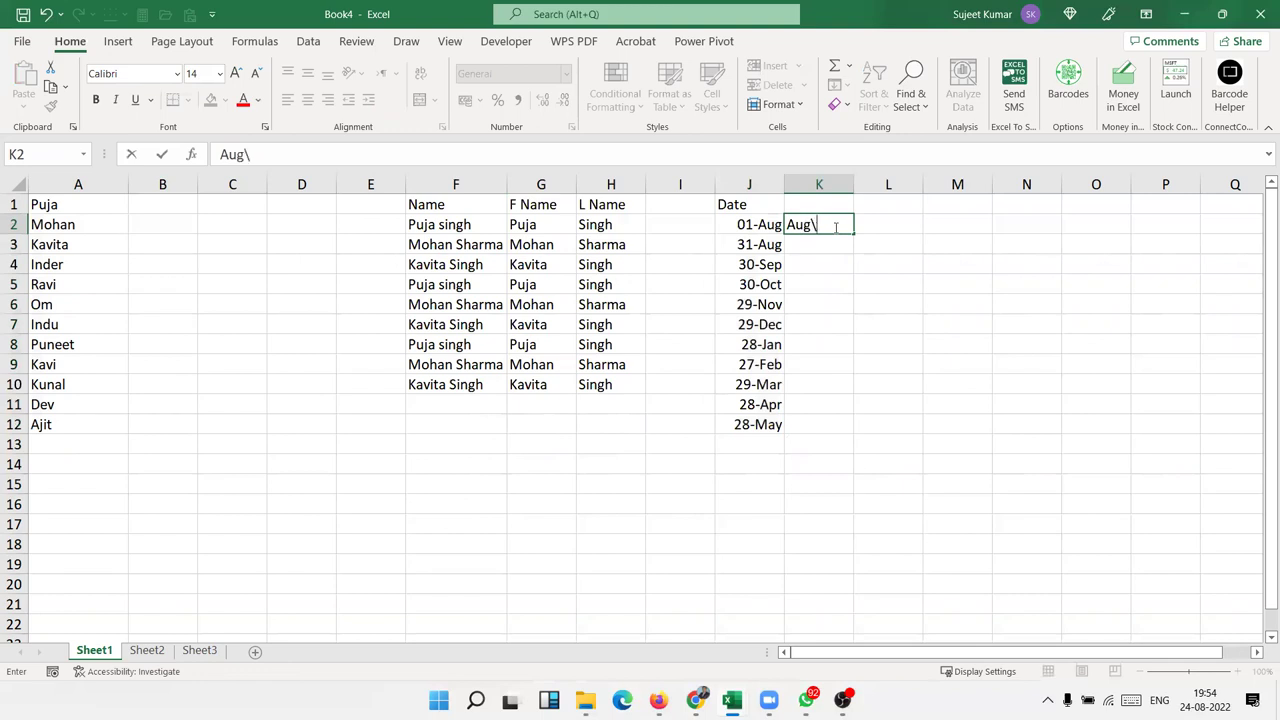
key(BackSpace)
key(Return)
click(835, 227)
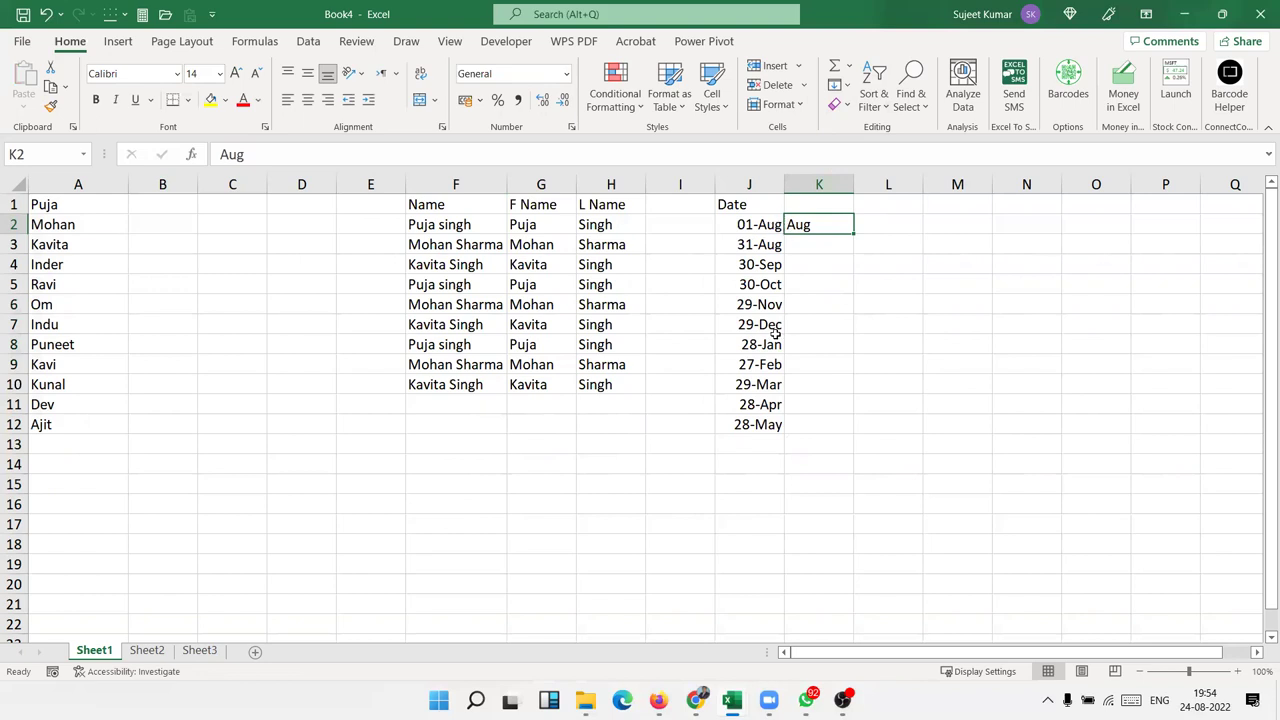
click(838, 90)
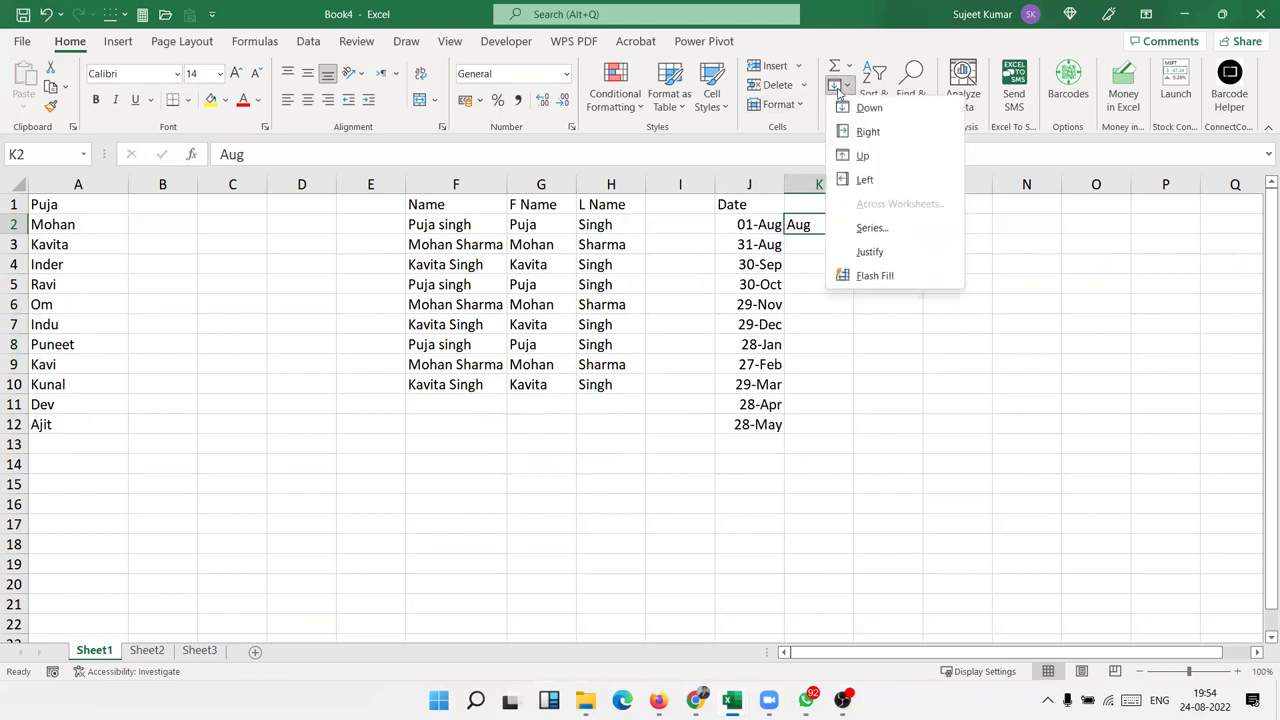
click(873, 275)
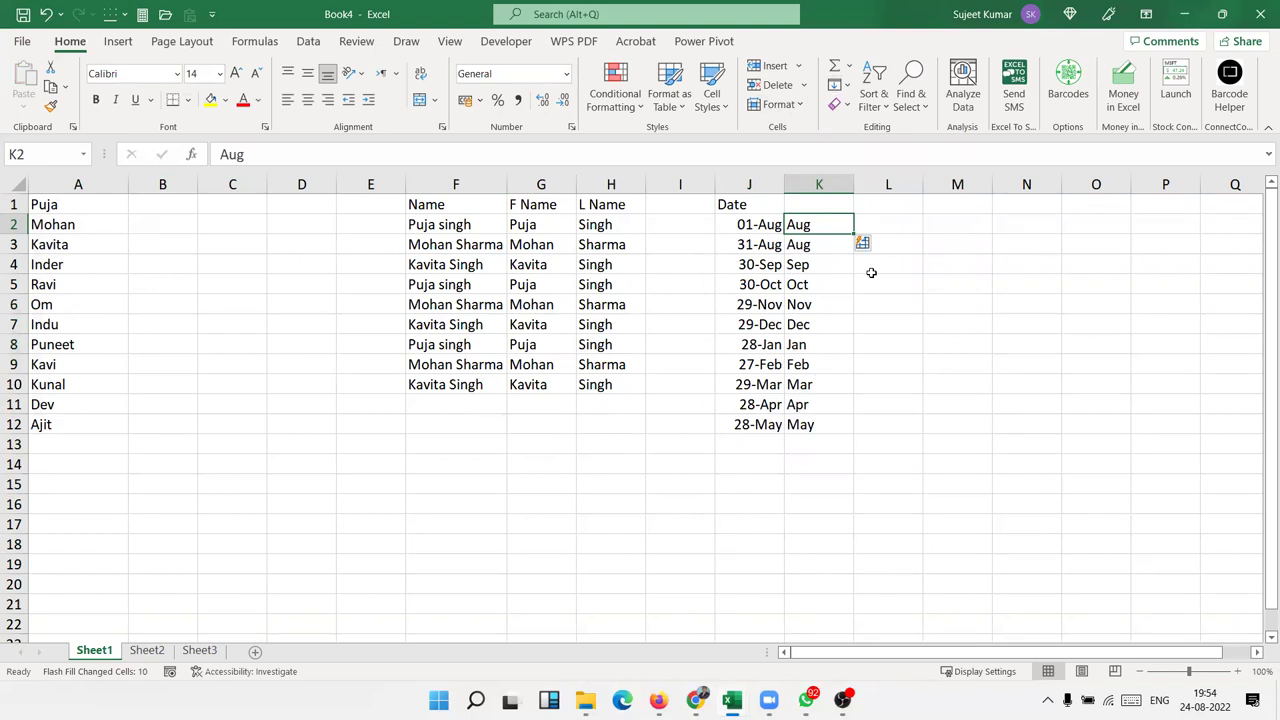
- Enter the numbers 123, 632, 256, 256 and 326 in M2:M6
click(932, 224)
text(123)
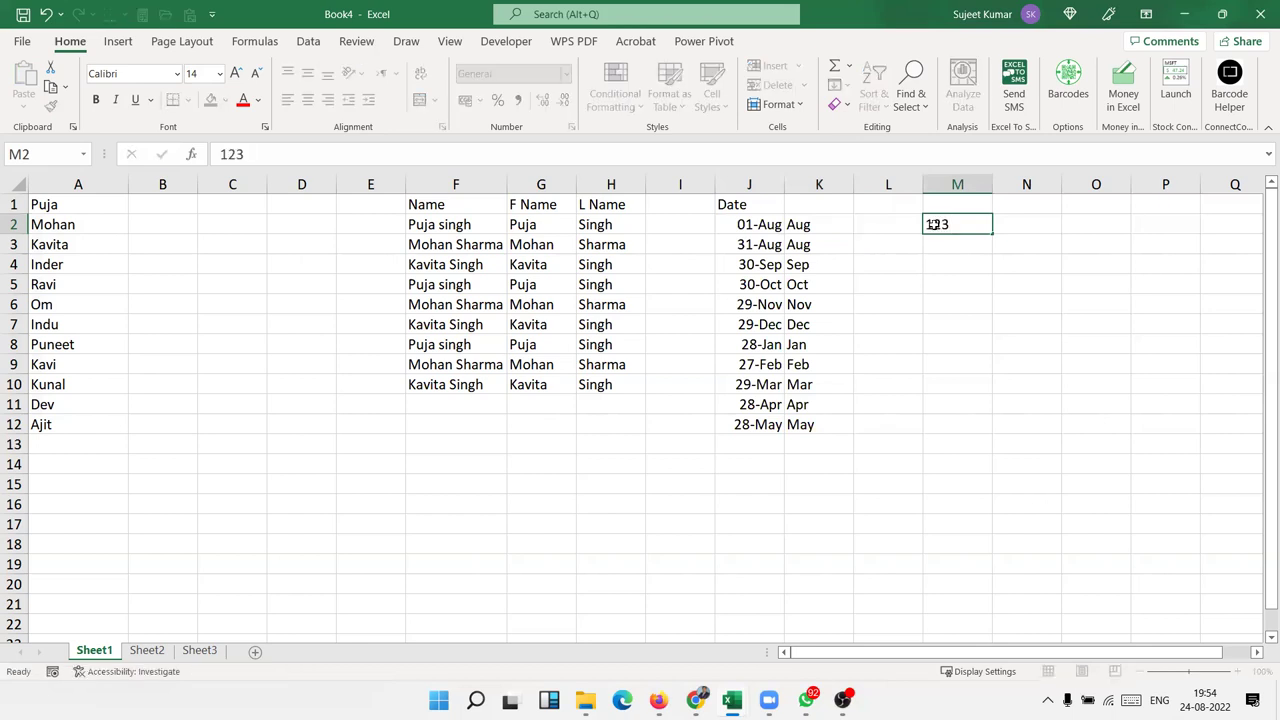
key(Return)
text(632)
key(Return)
text(256)
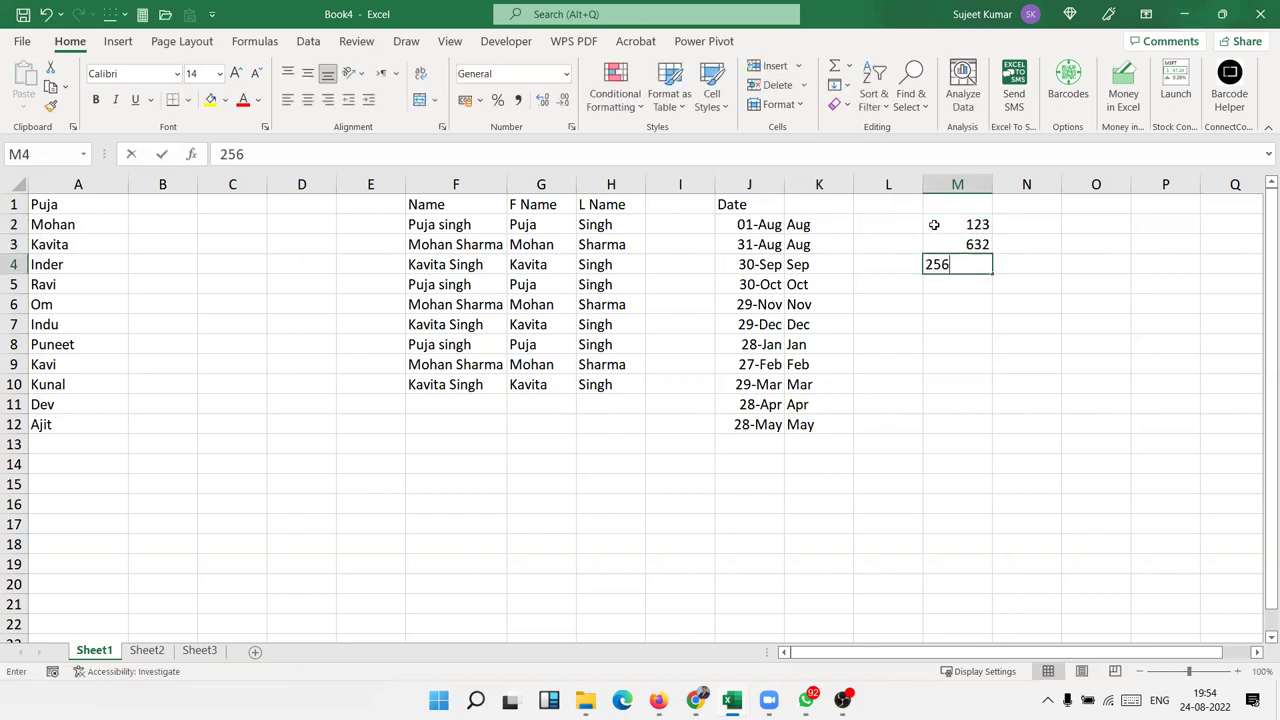
key(Return)
text(256)
key(Return)
text(326)
key(Return)
- Type 2 in N2 and Flash Fill each number's middle digit into N3:N6
key(Up)
key(Up)
key(Up)
key(Up)
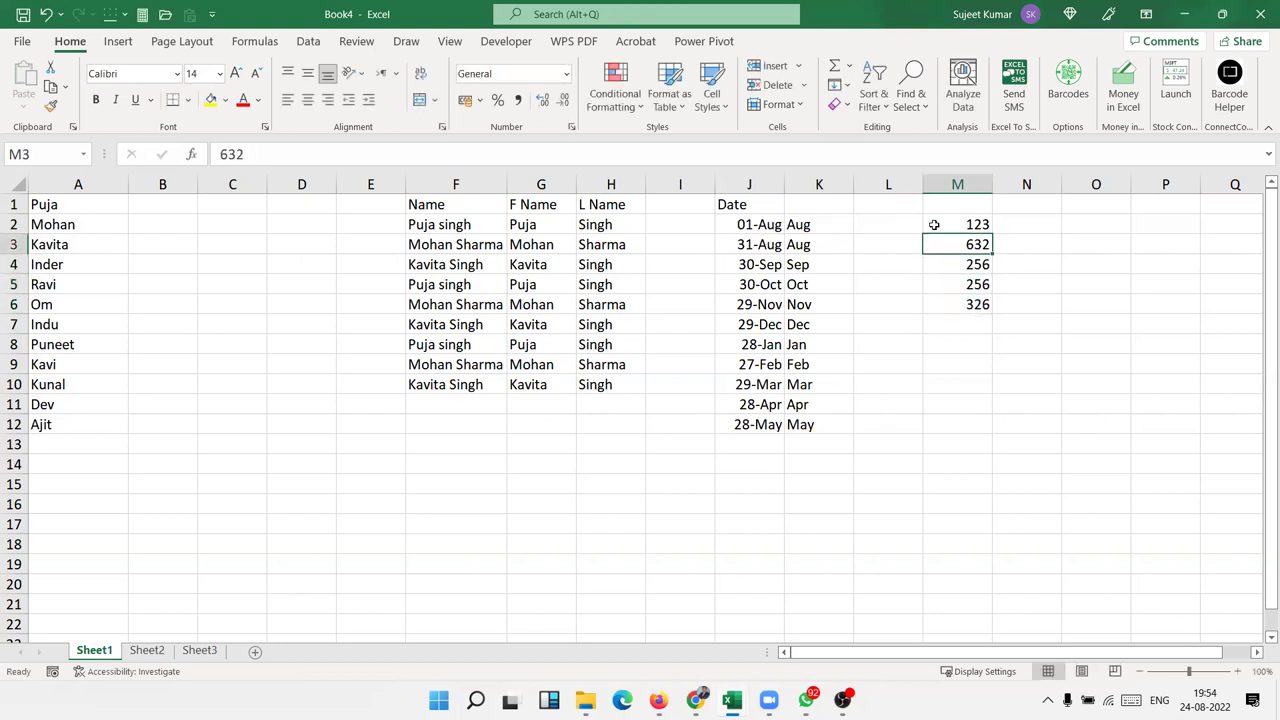
key(Up)
key(Right)
text(2)
key(Return)
key(Up)
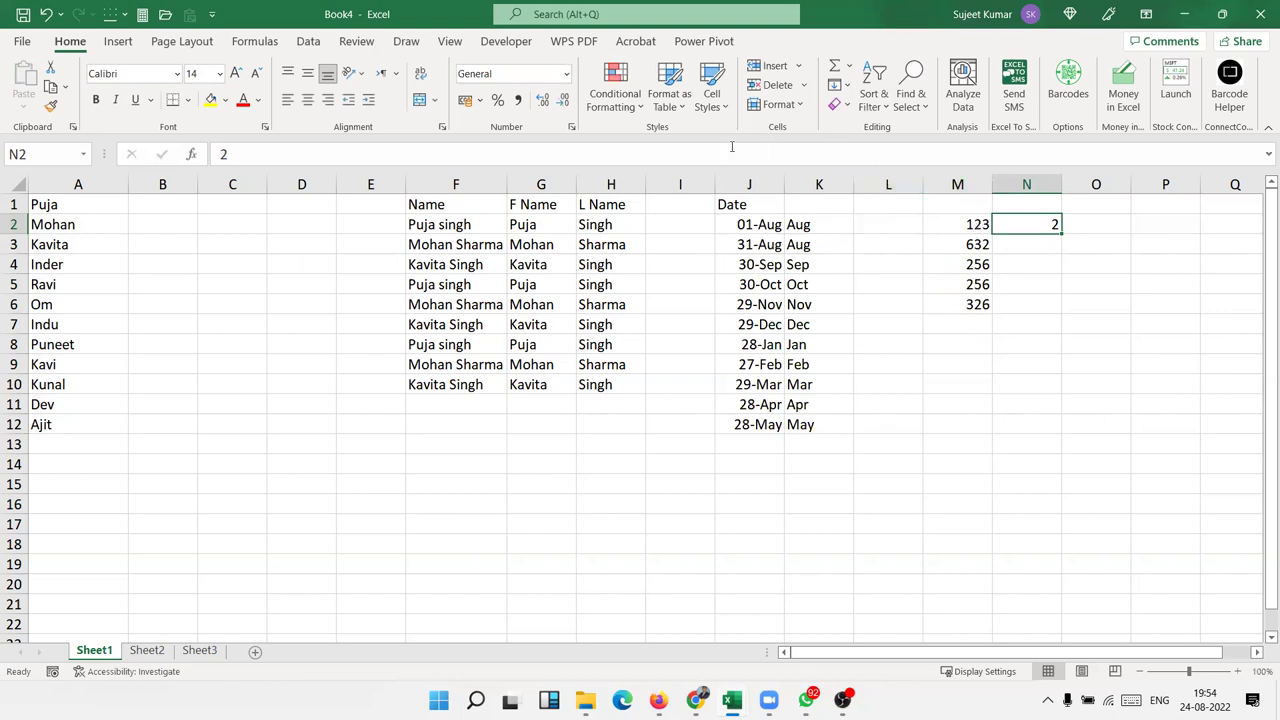
click(838, 85)
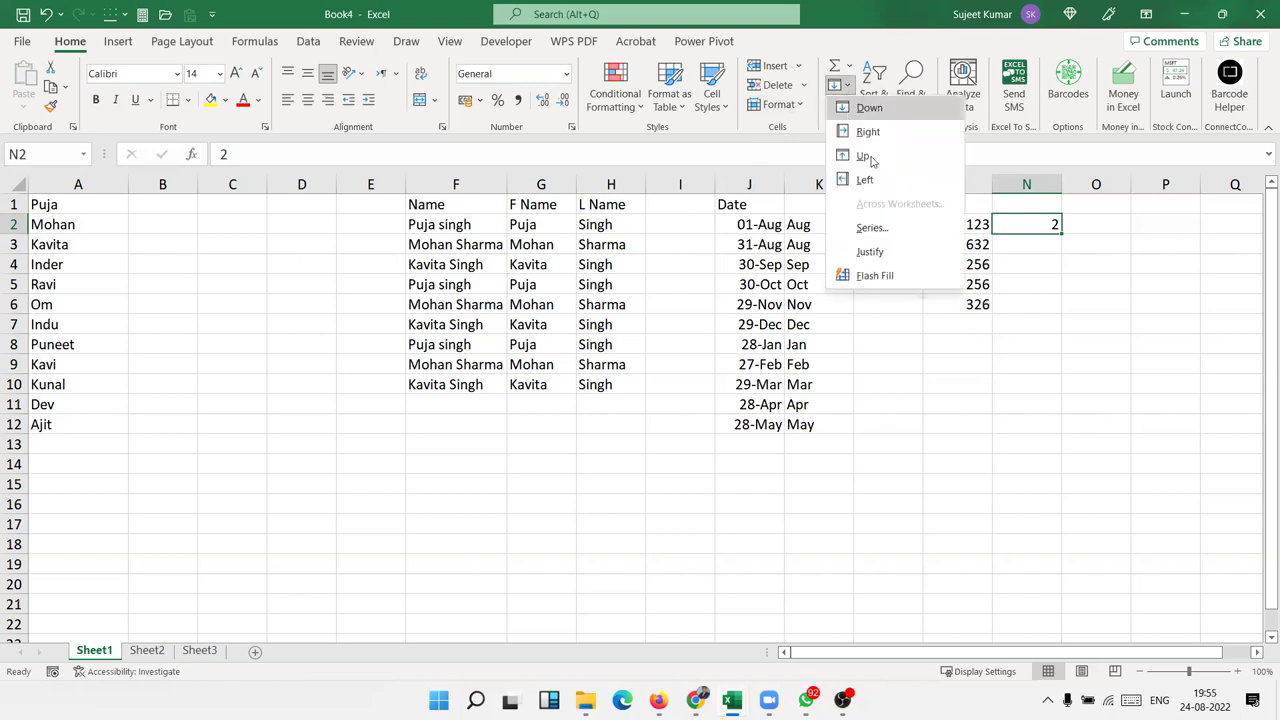
click(885, 290)
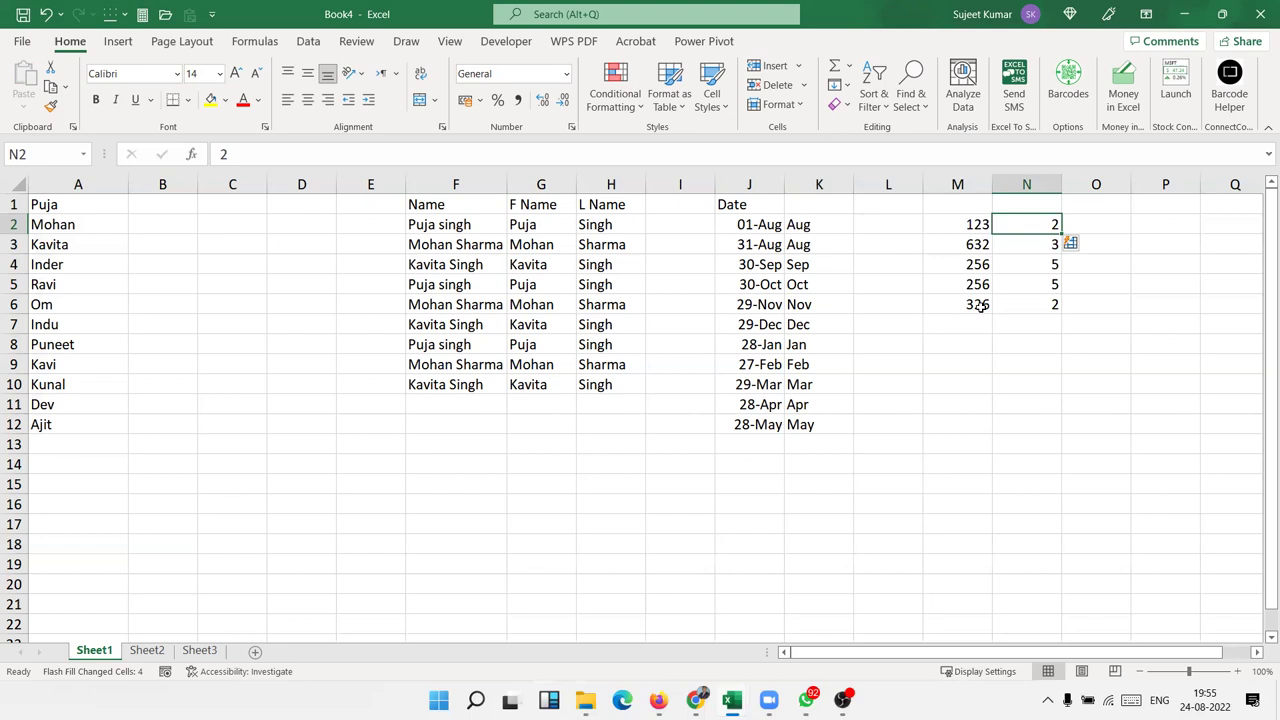
click(458, 212)
- Give the name table F1:H10 a yellow fill and All Borders on every cell
drag(485, 210, 600, 384)
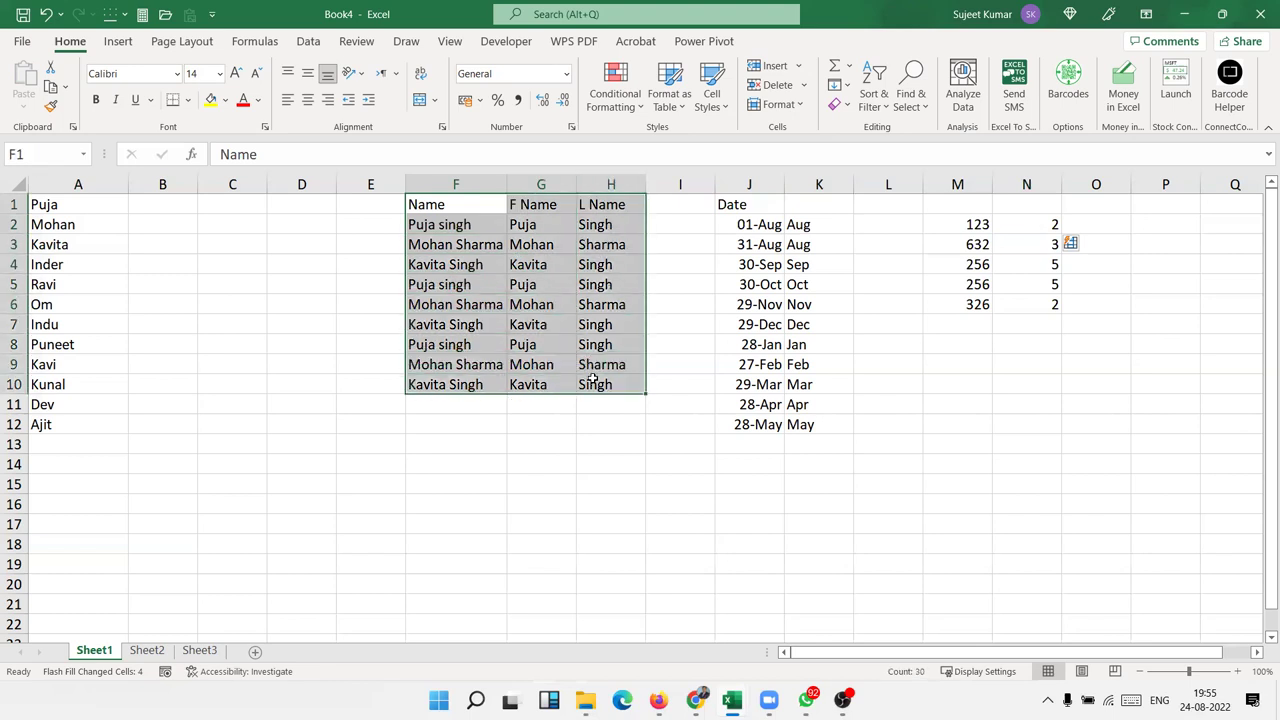
click(211, 100)
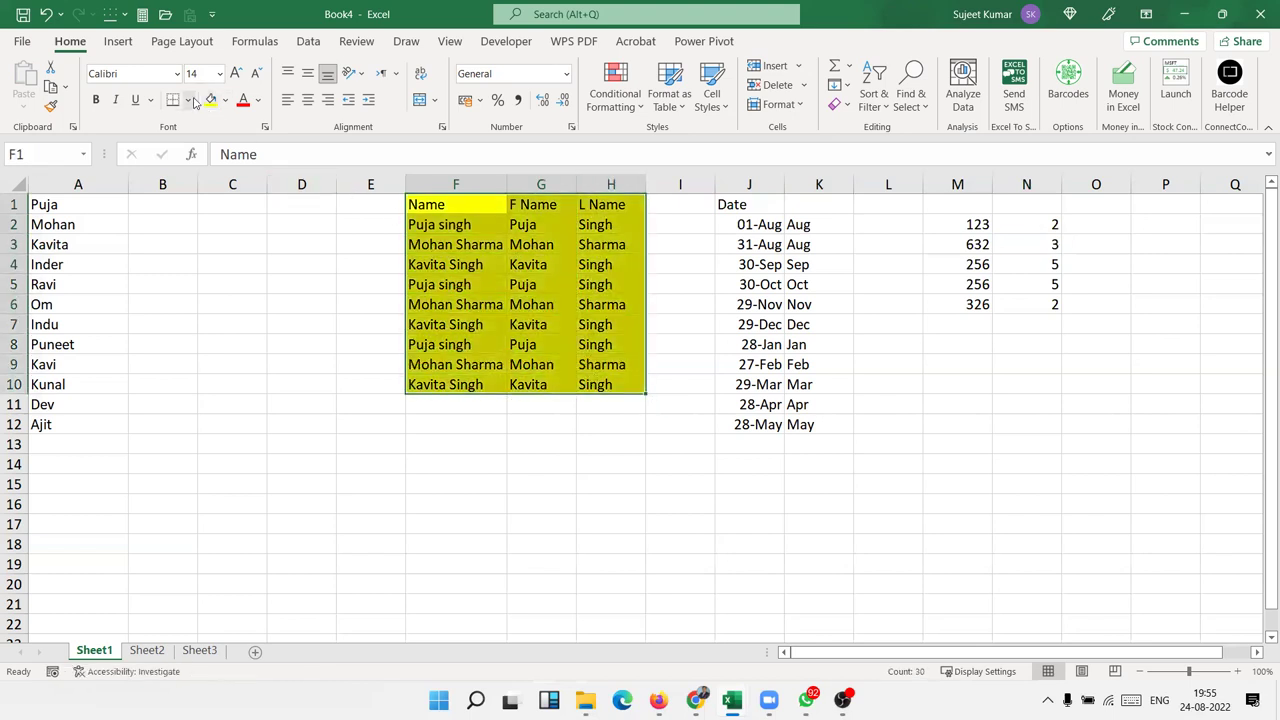
click(187, 100)
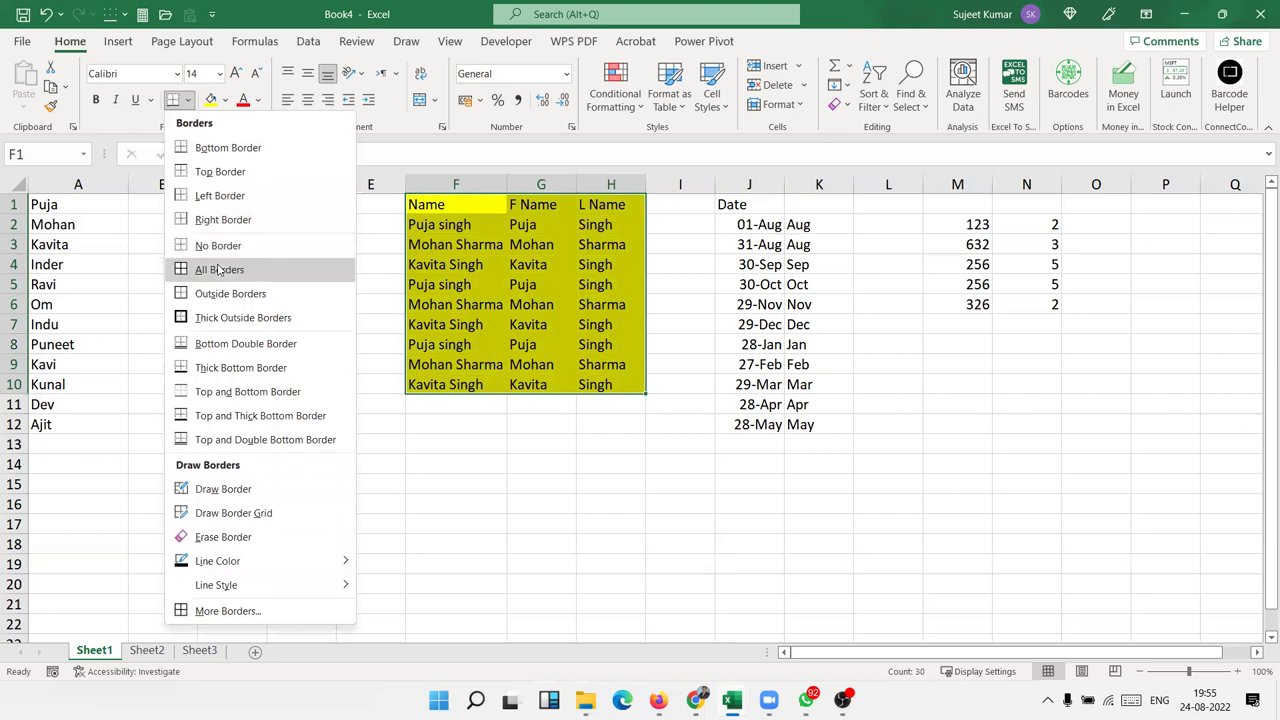
click(218, 266)
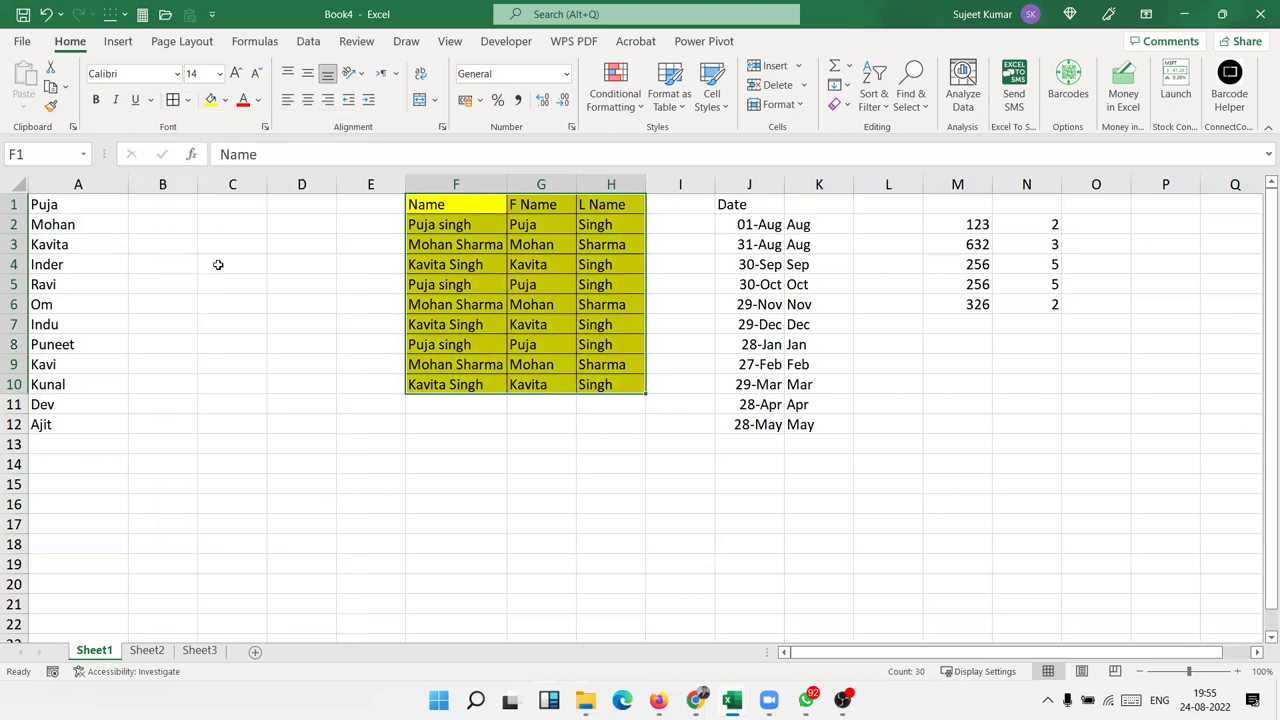
- Try Clear All, Clear Formats and Clear Contents on the table, undoing the wipes to restore its text
click(845, 105)
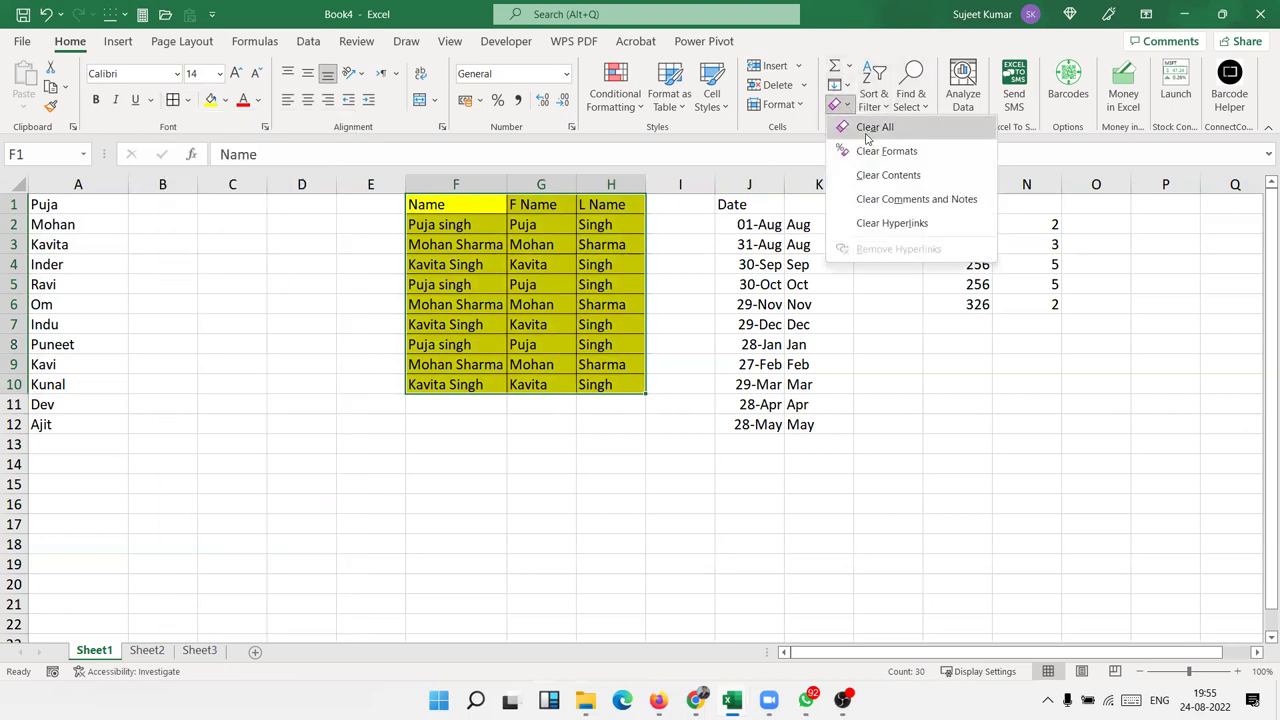
click(870, 128)
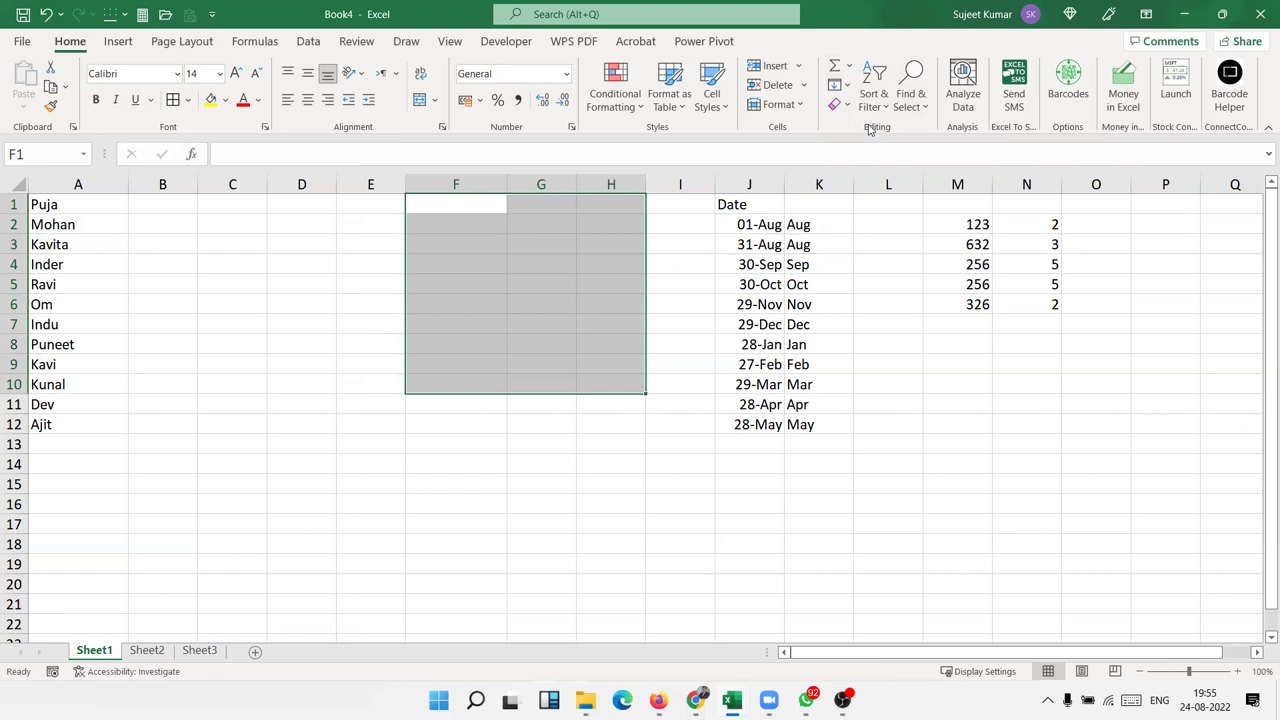
key(ctrl+z)
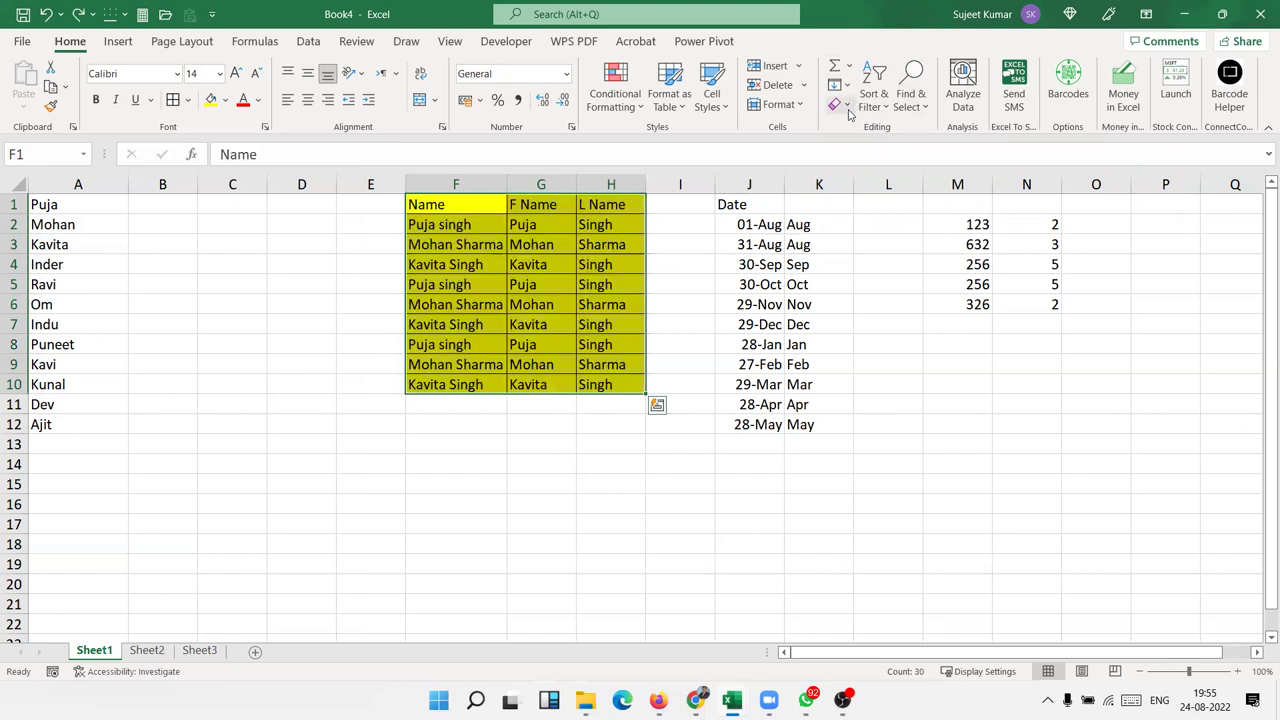
click(846, 107)
click(864, 150)
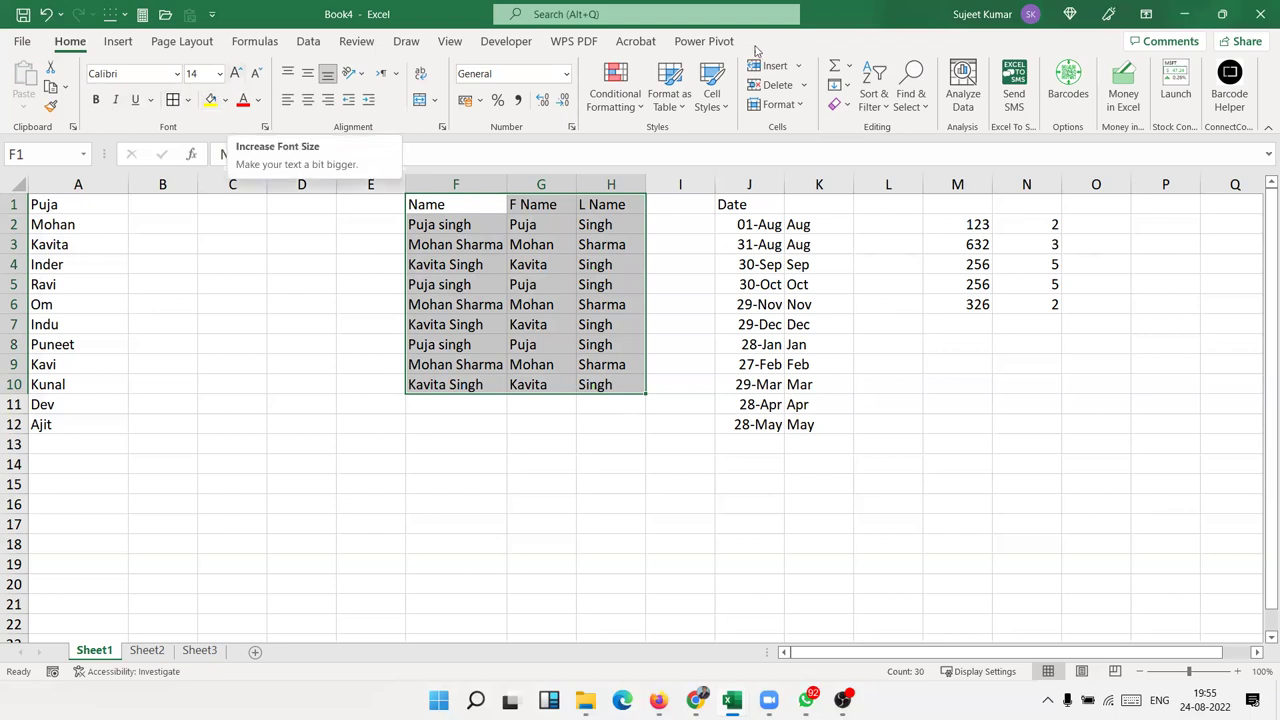
click(840, 105)
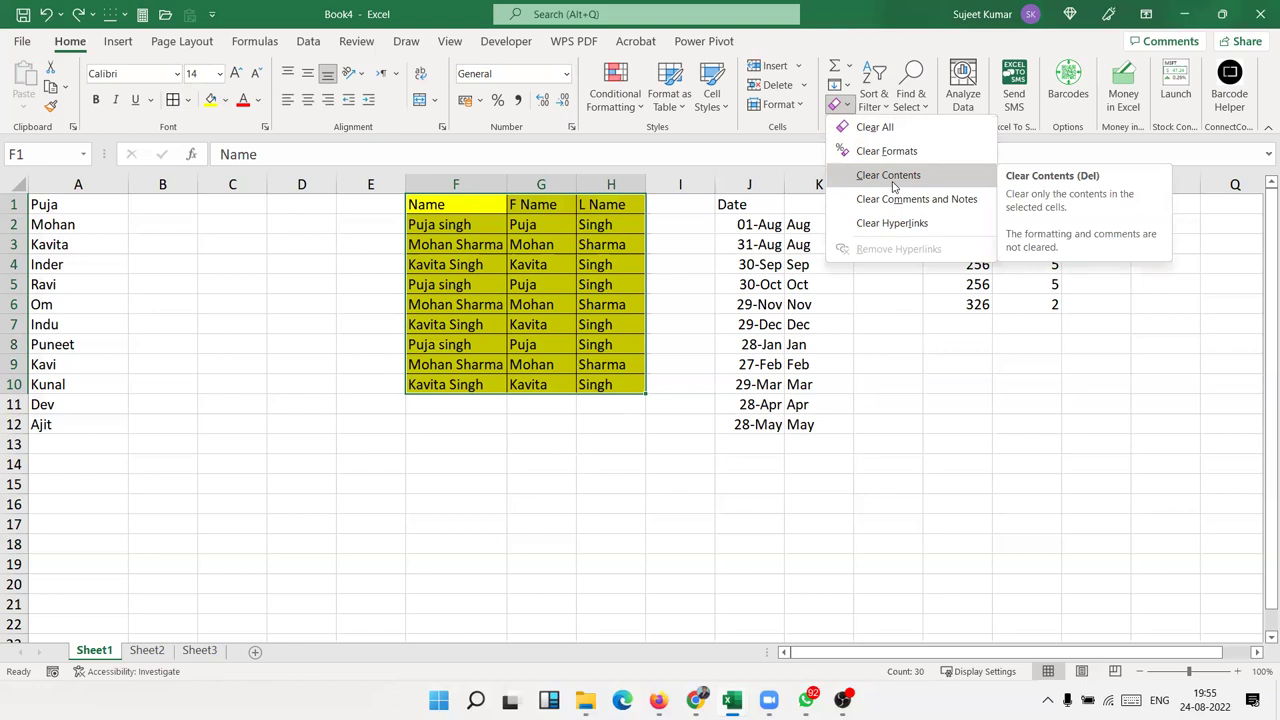
click(894, 187)
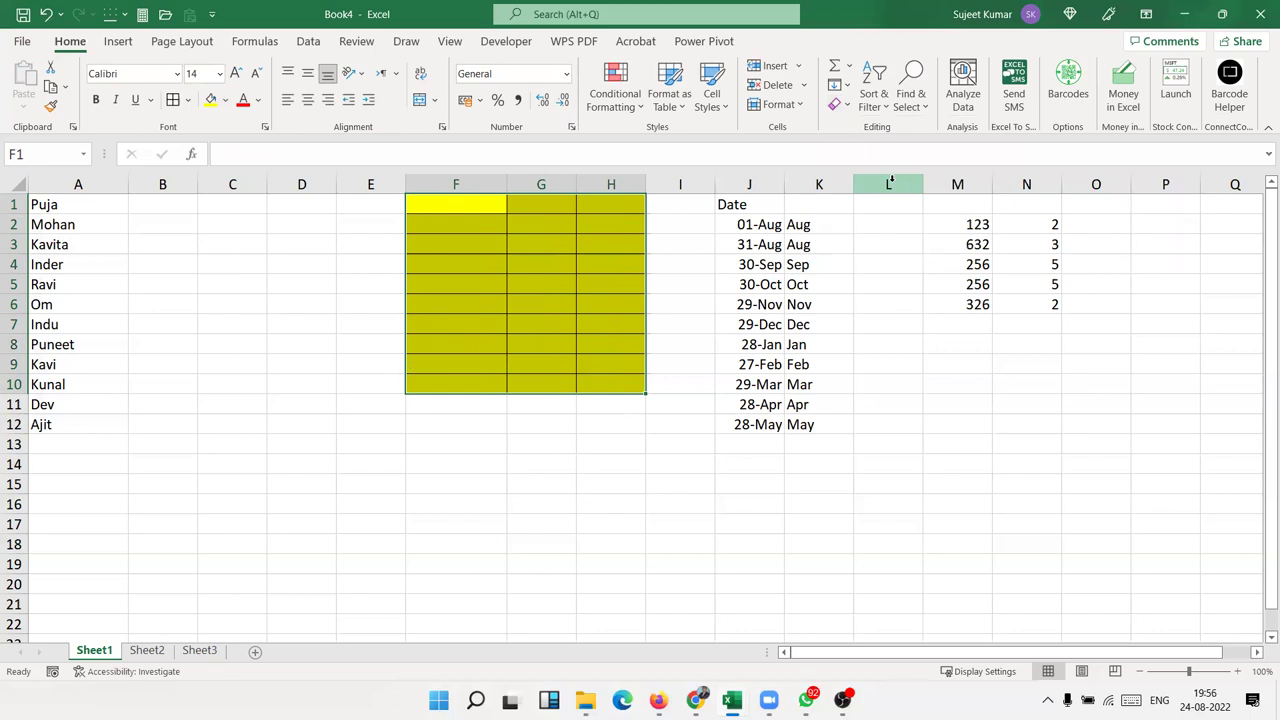
key(ctrl+z)
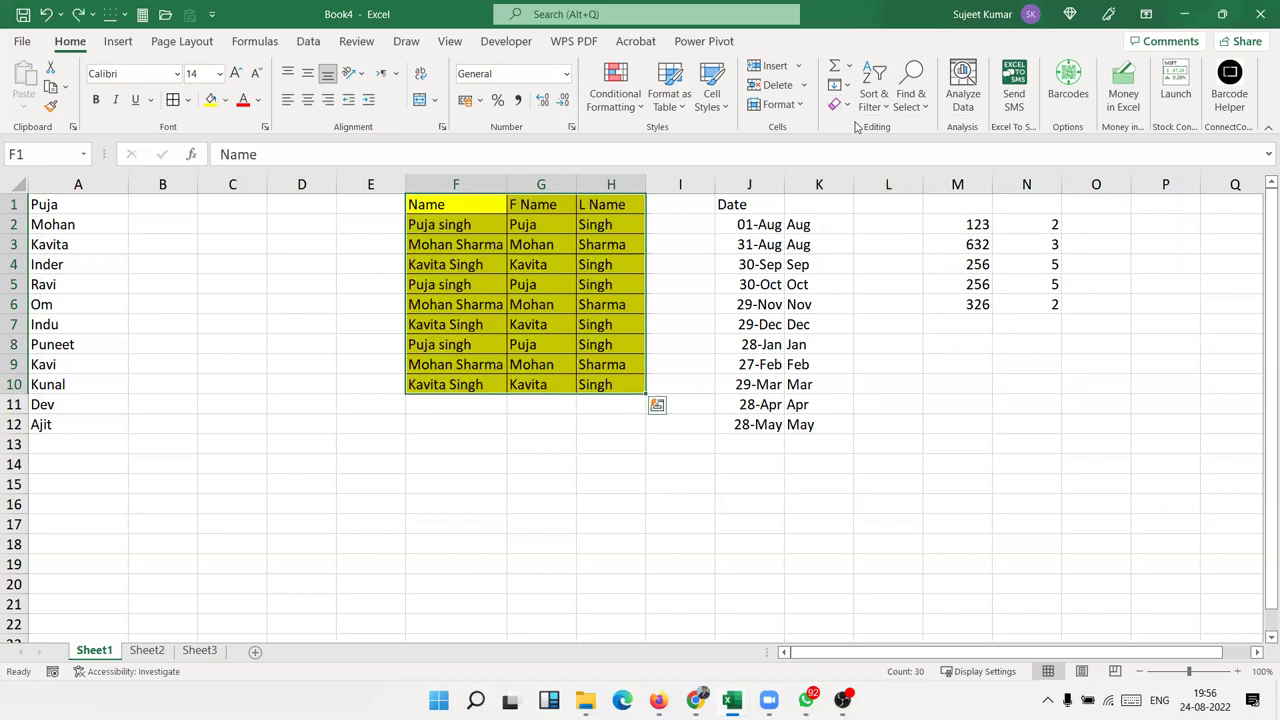
- Browse the Clear, AutoSum and Fill menus without applying them, then clear hyperlinks from the table
click(846, 105)
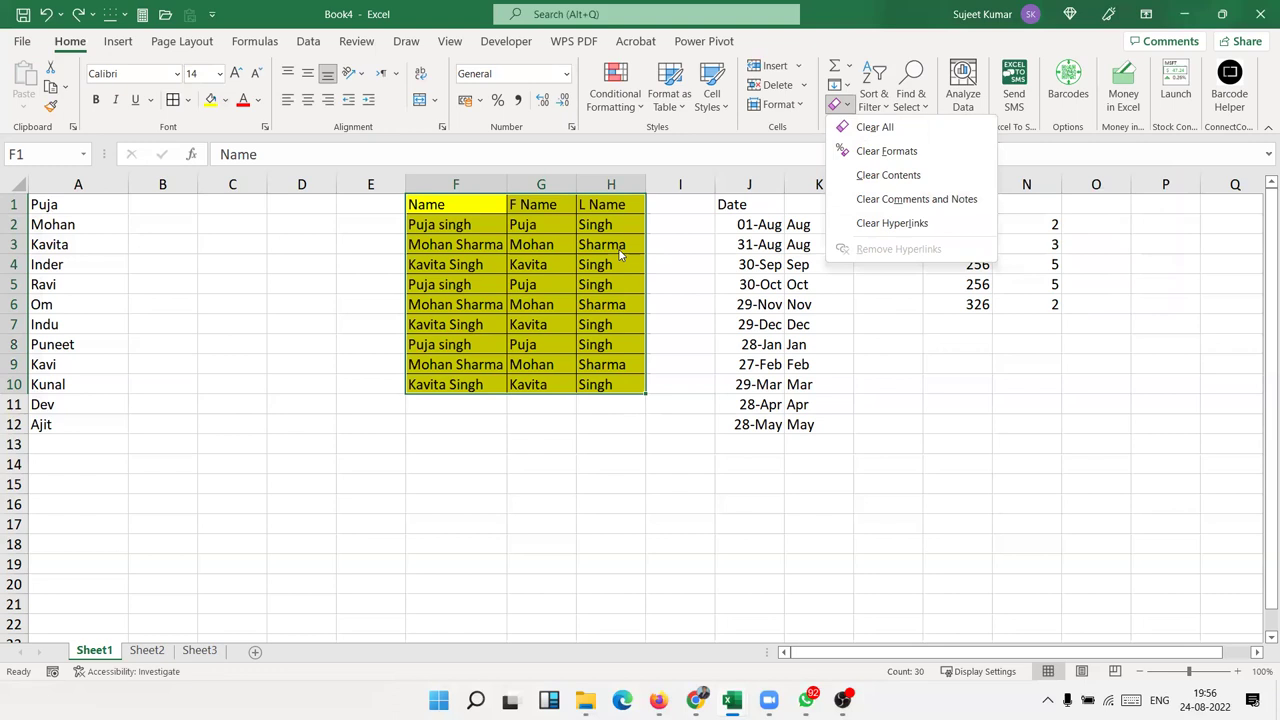
key(Escape)
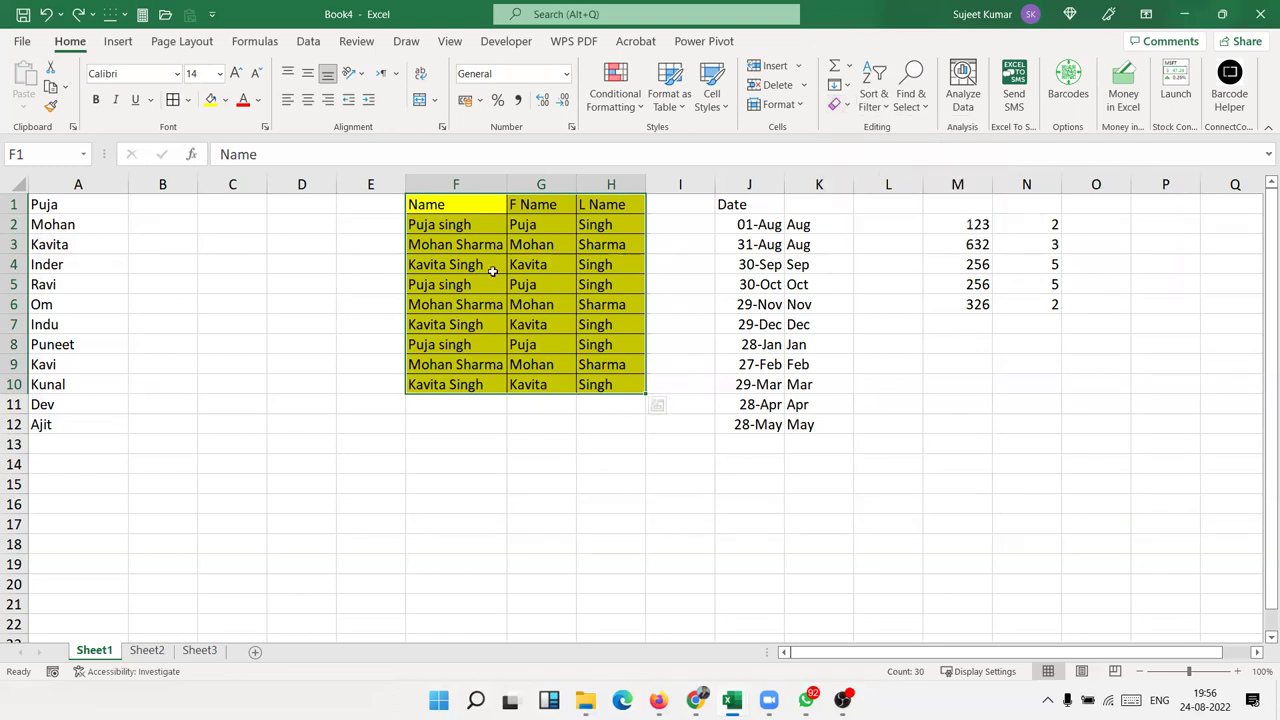
click(847, 70)
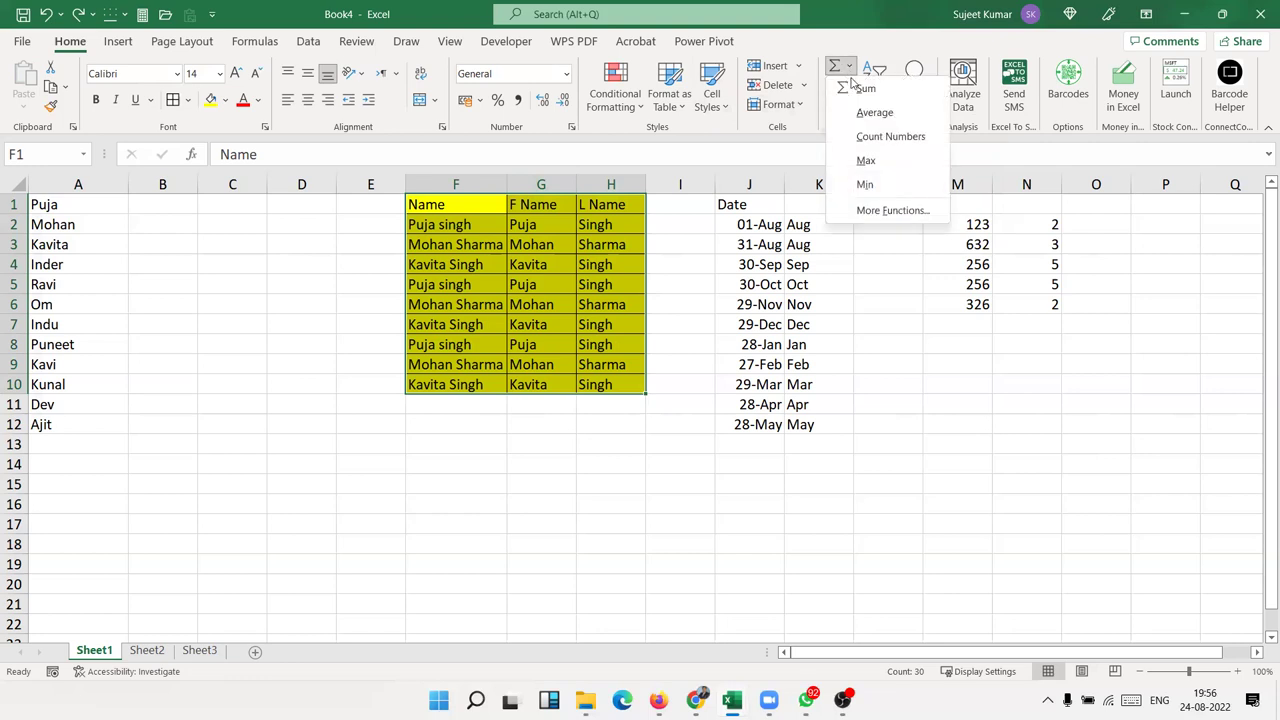
key(Escape)
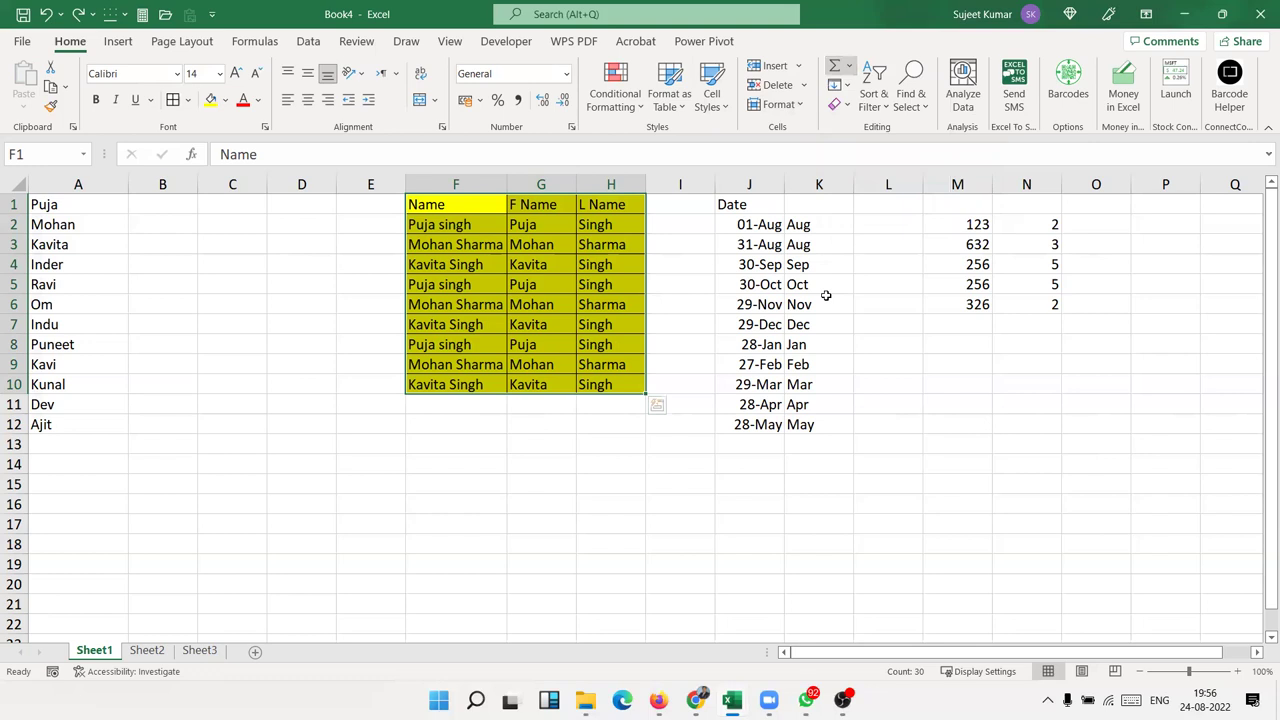
click(848, 88)
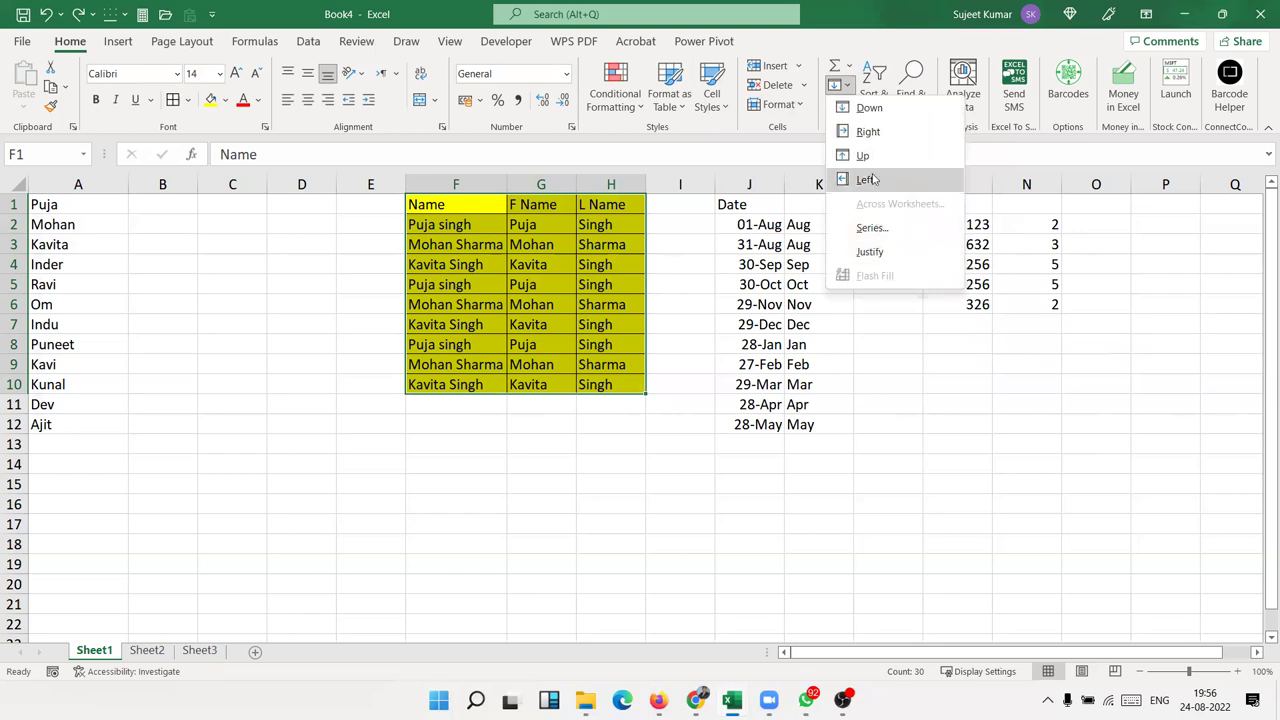
click(808, 224)
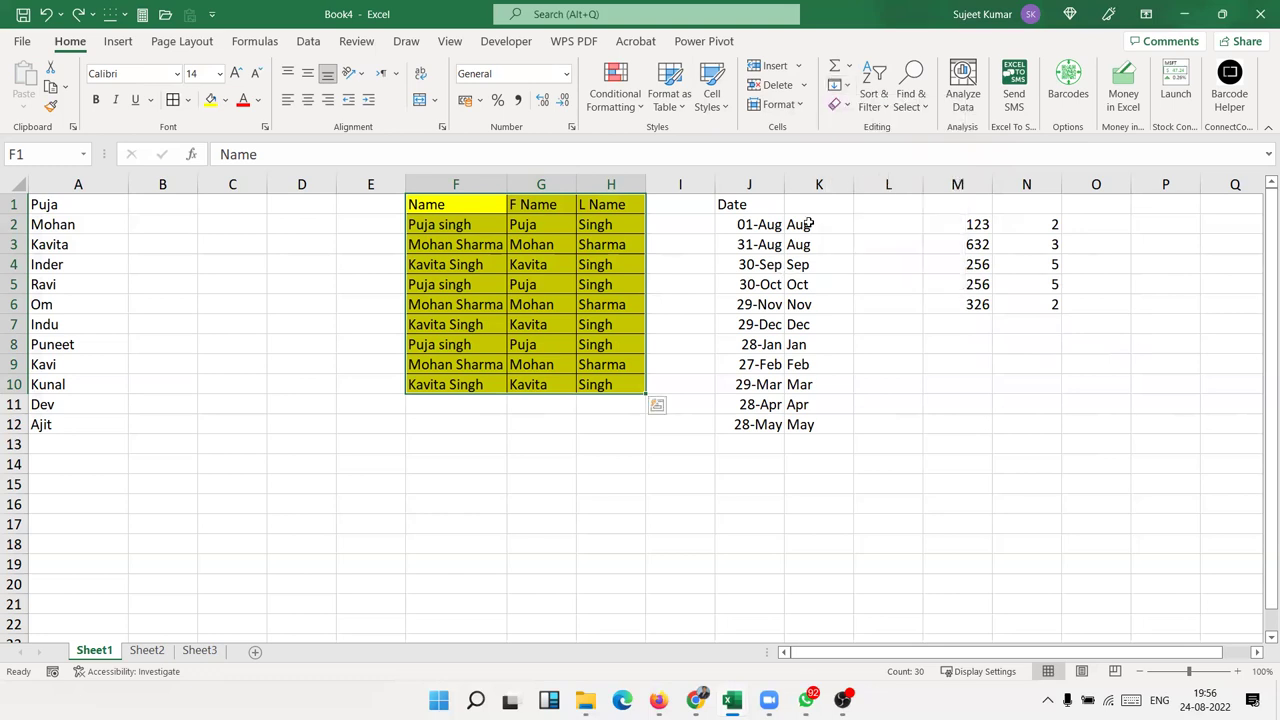
click(845, 106)
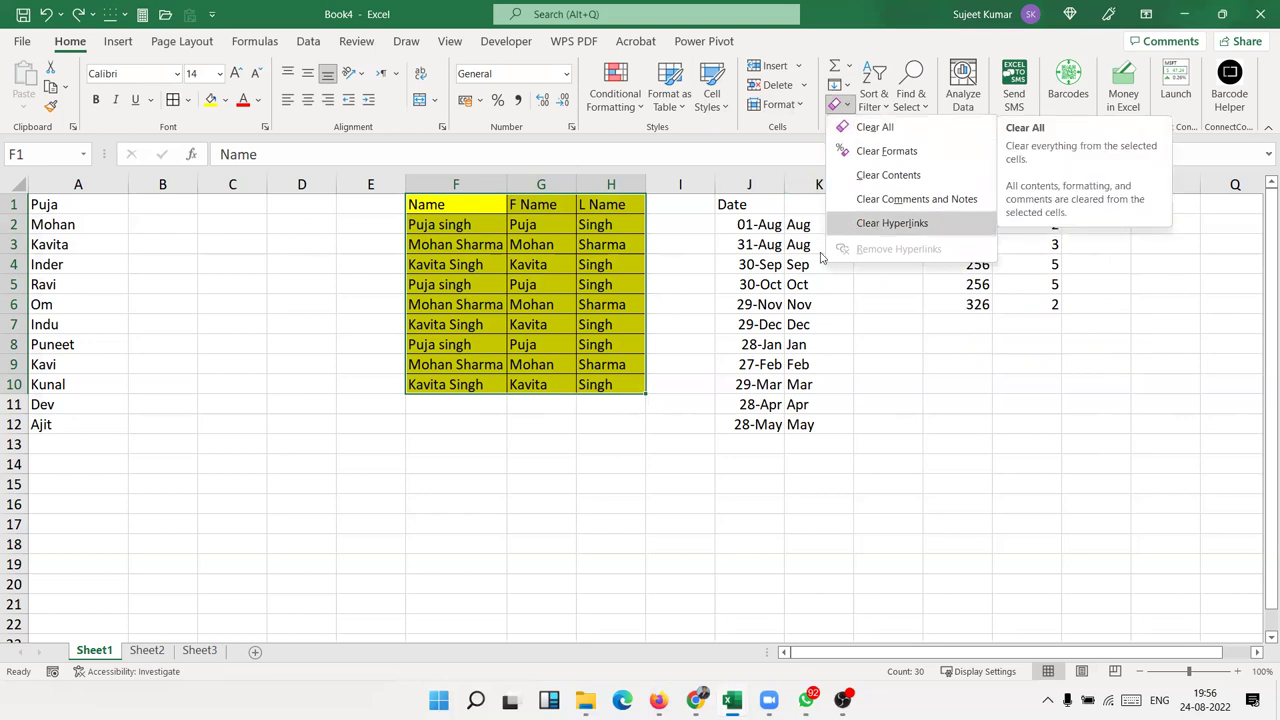
key(Return)
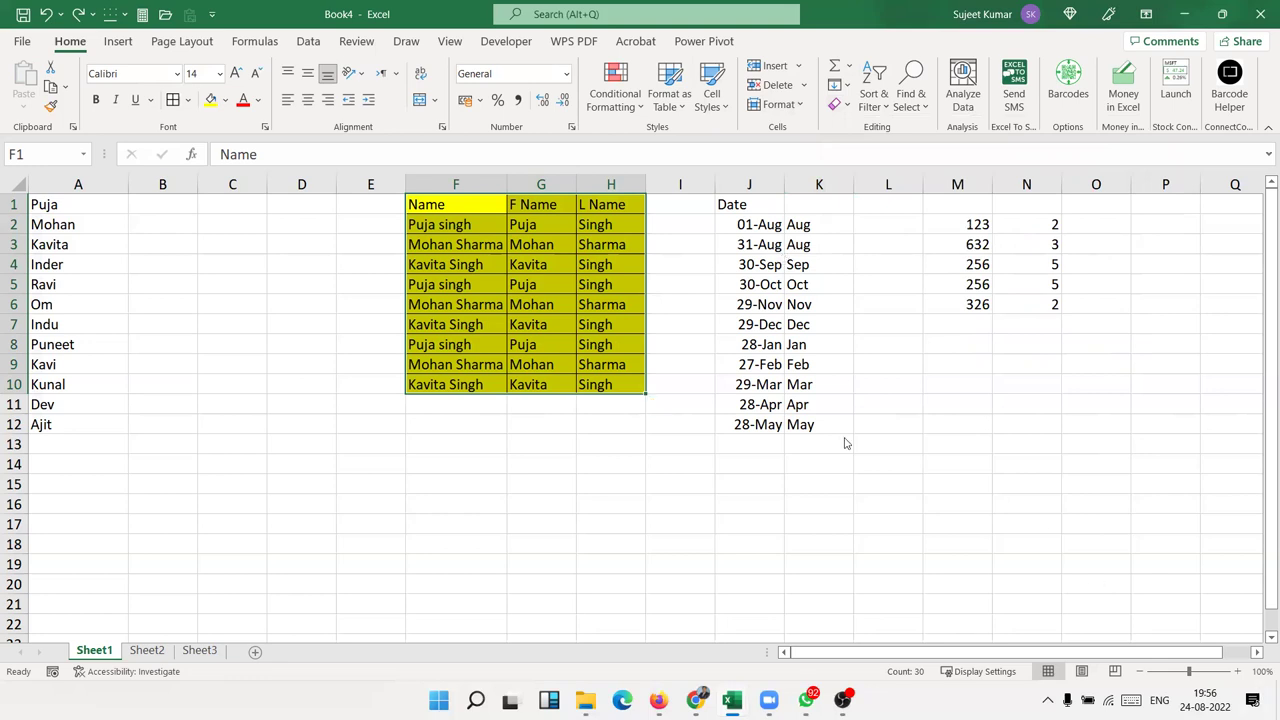
- Look through the Sort & Filter options without sorting, then switch to File Explorer's Zoom recording folder
click(873, 100)
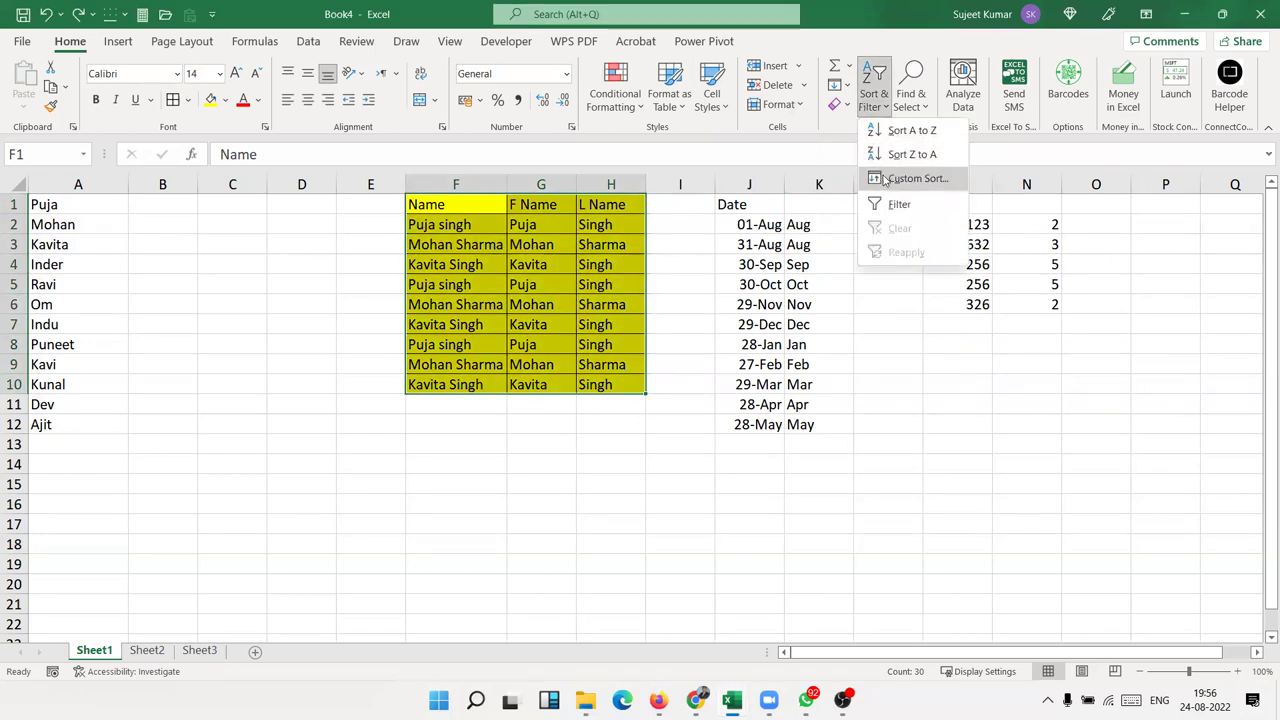
click(806, 327)
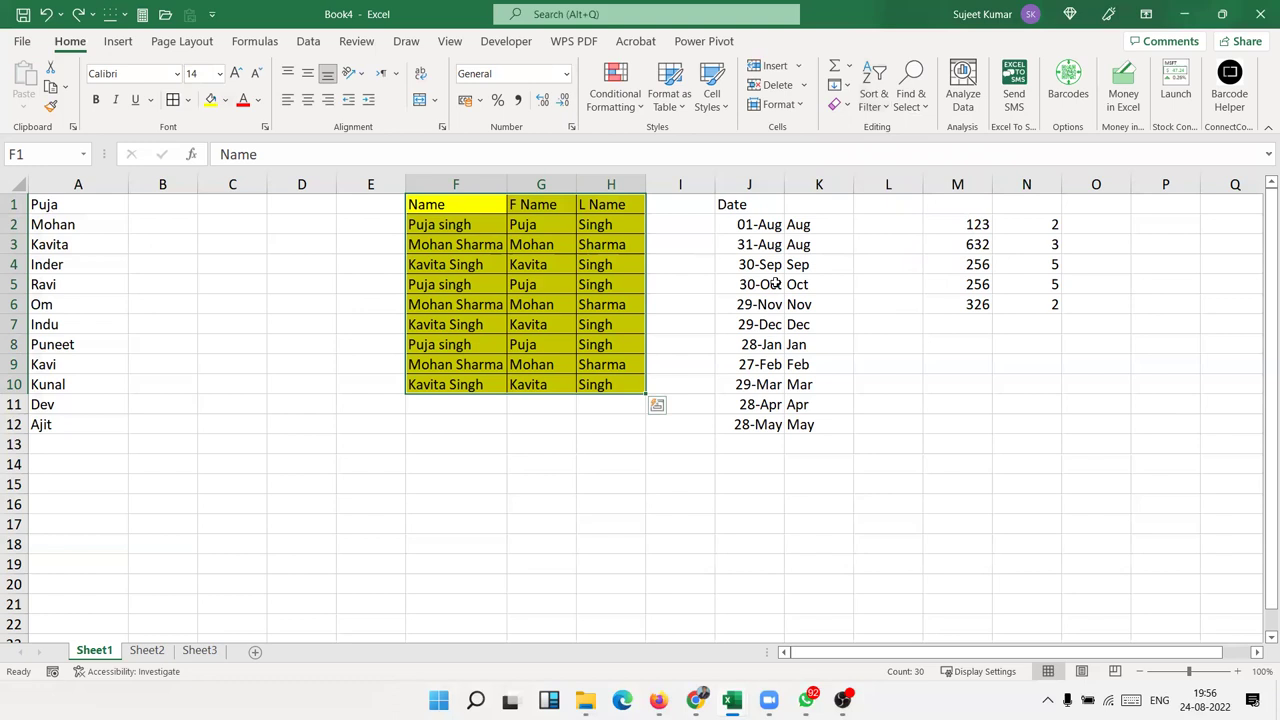
click(870, 110)
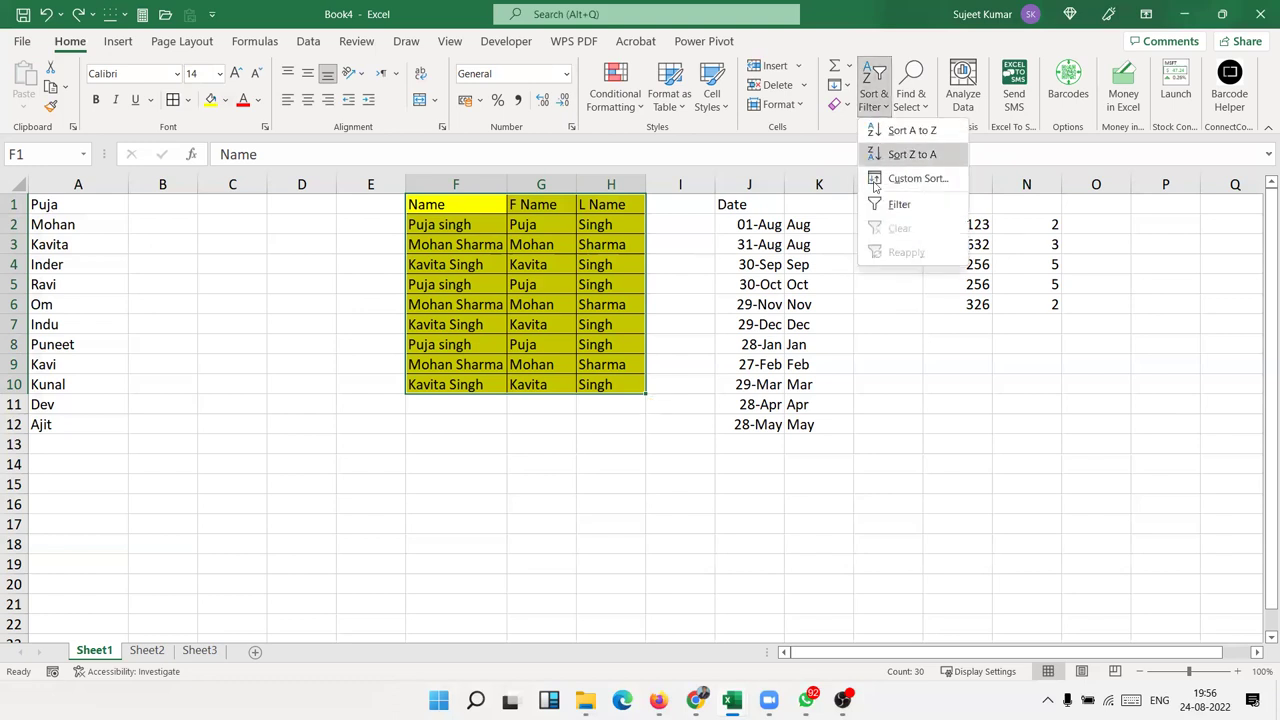
click(808, 285)
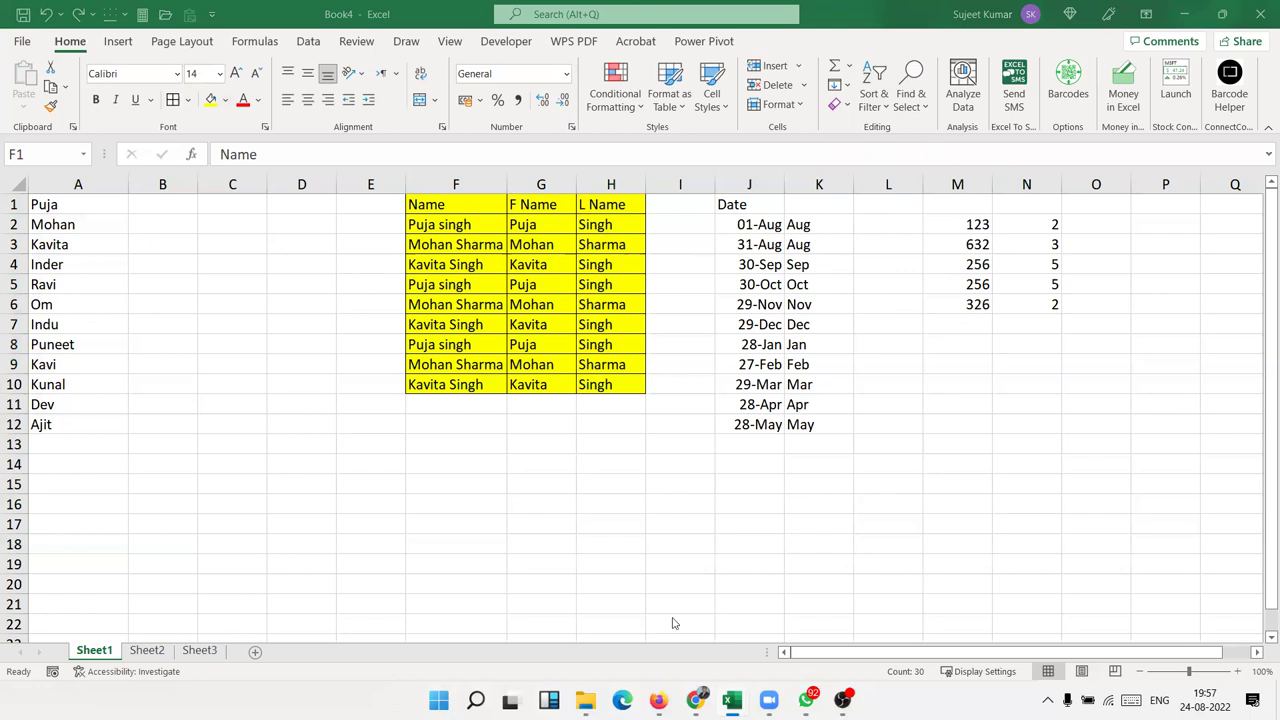
click(621, 661)
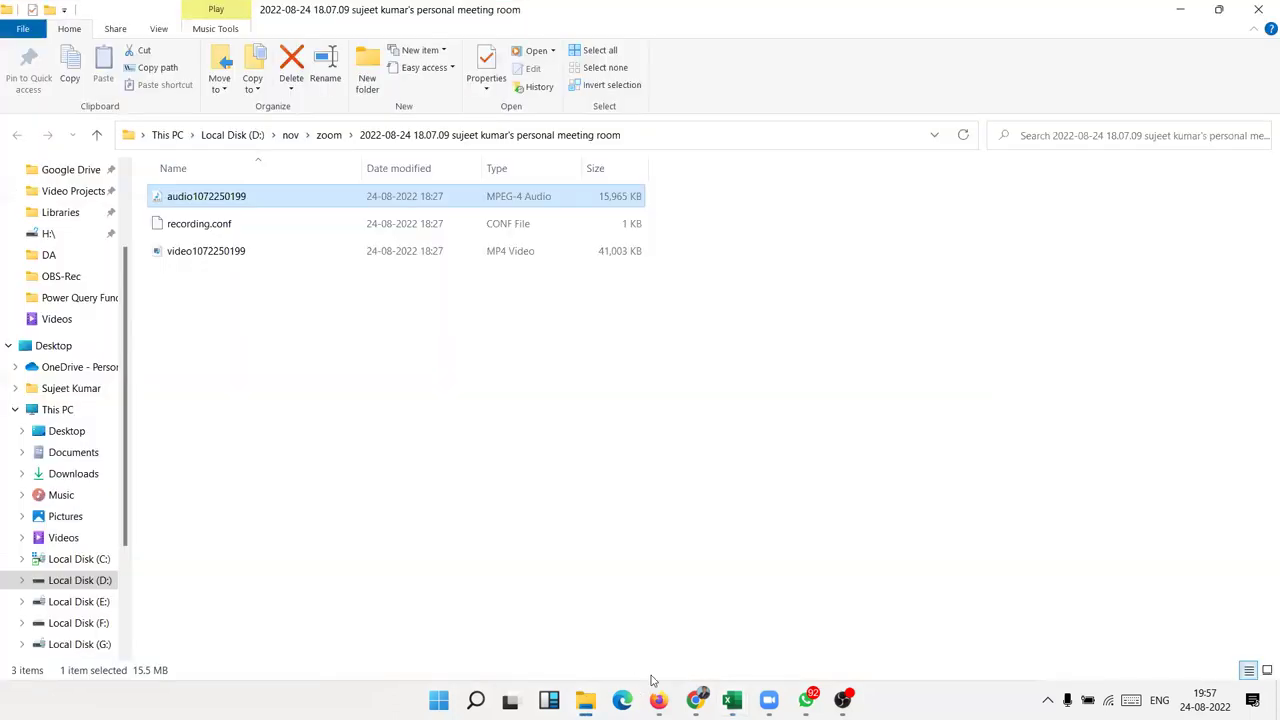